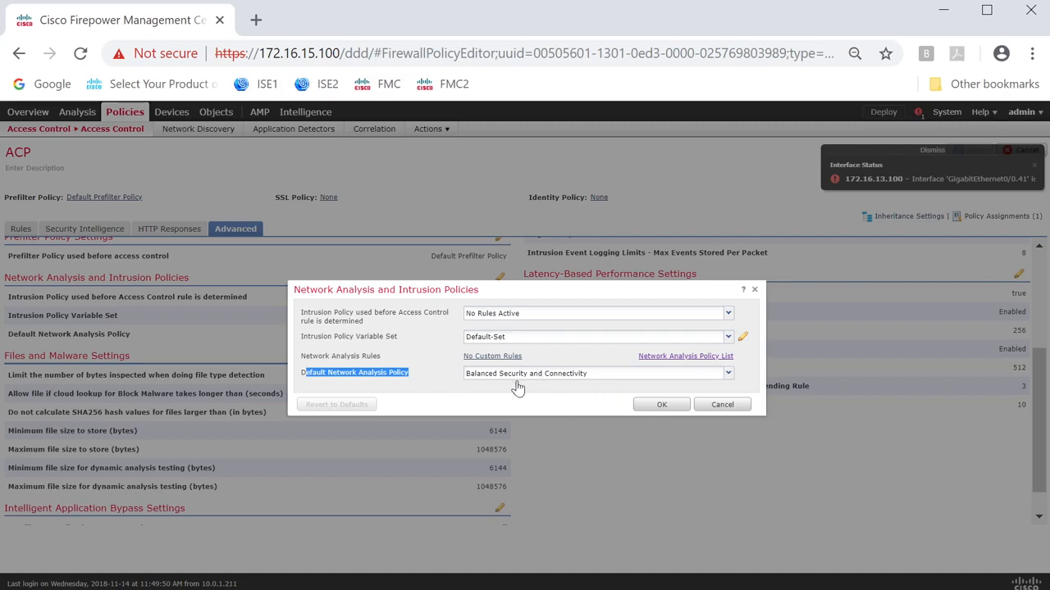
Create a network analysis policy named MYNAP with inline mode on and Balanced Security and Connectivity as base, and open it for editing.
{"action": "left_click", "coordinate": [665, 364]}
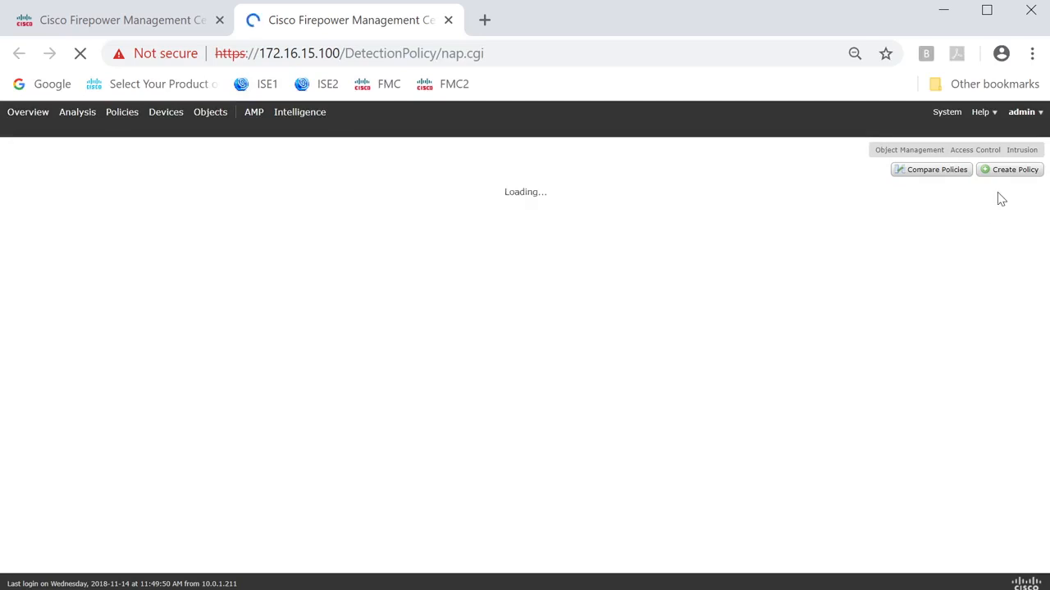
{"action": "left_click", "coordinate": [1010, 170]}
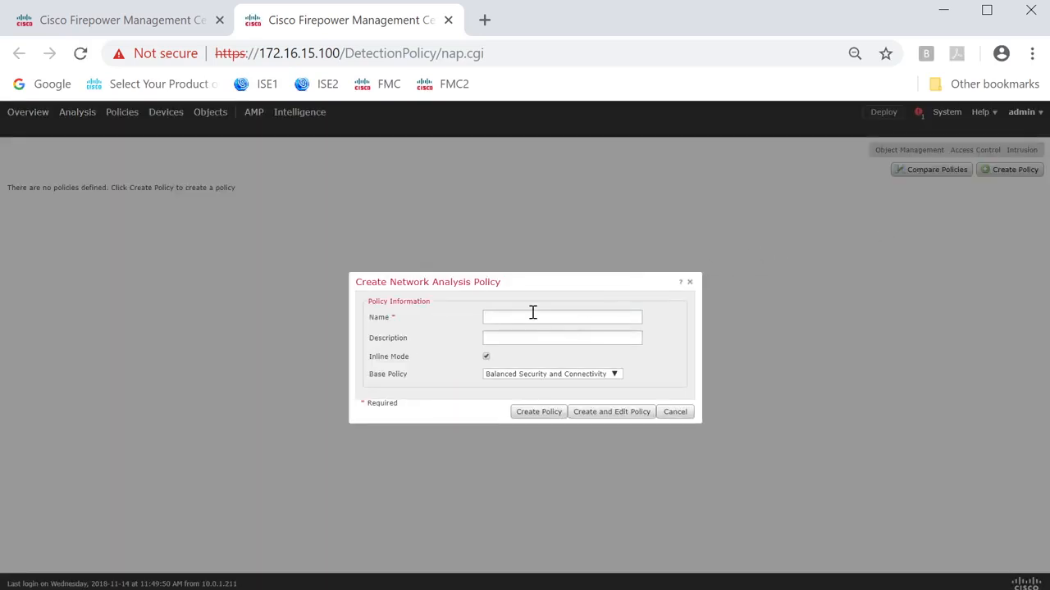
{"action": "type", "text": "MYNAP"}
{"action": "left_click", "coordinate": [614, 412]}
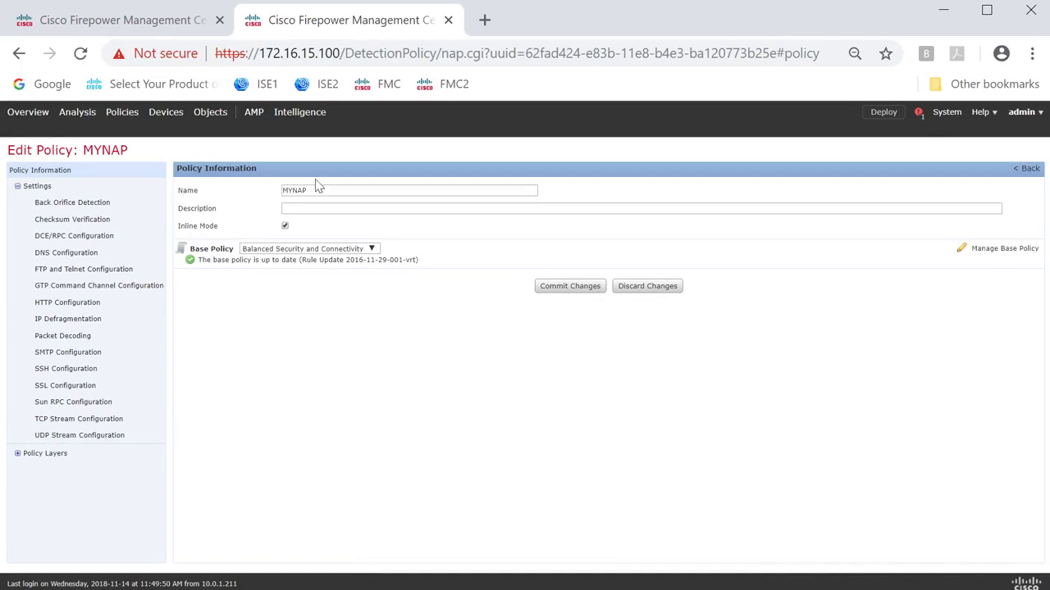
Examine the MYNAP policy's layers and its IP Defragmentation settings.
{"action": "left_click", "coordinate": [285, 227]}
{"action": "left_click", "coordinate": [17, 455]}
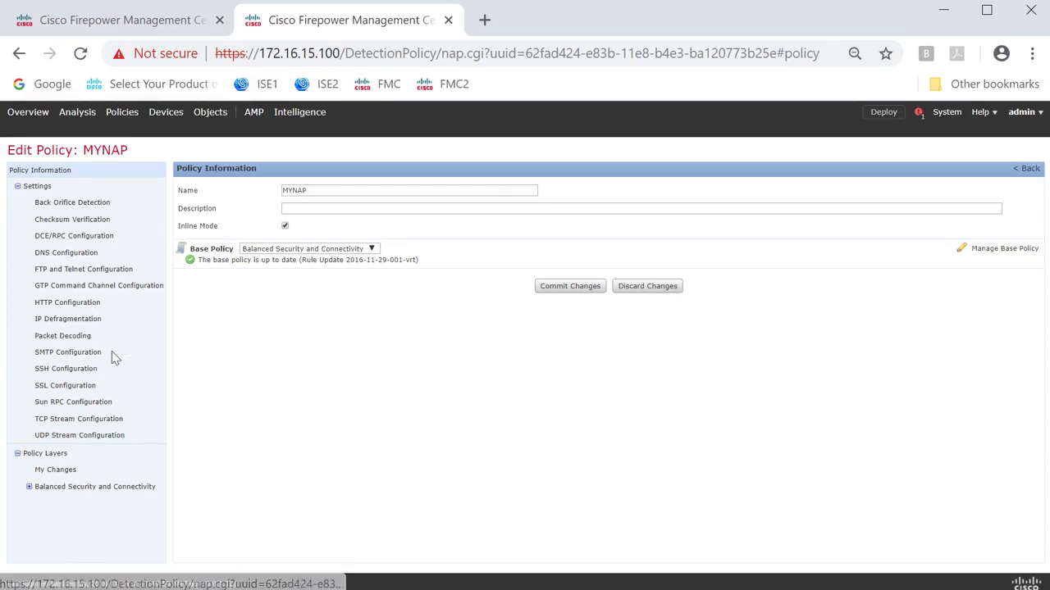
{"action": "left_click", "coordinate": [70, 321]}
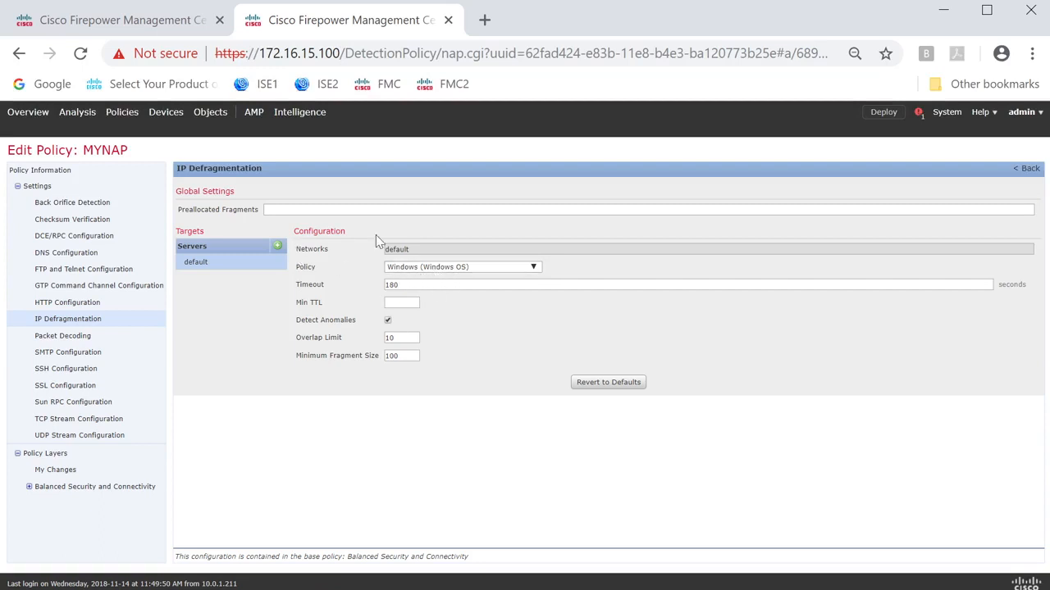
Set the default host's policy in the TCP Stream Configuration to Windows Vista/7/8 (Windows Vista, Windows 7, Windows 8).
{"action": "left_click", "coordinate": [88, 423]}
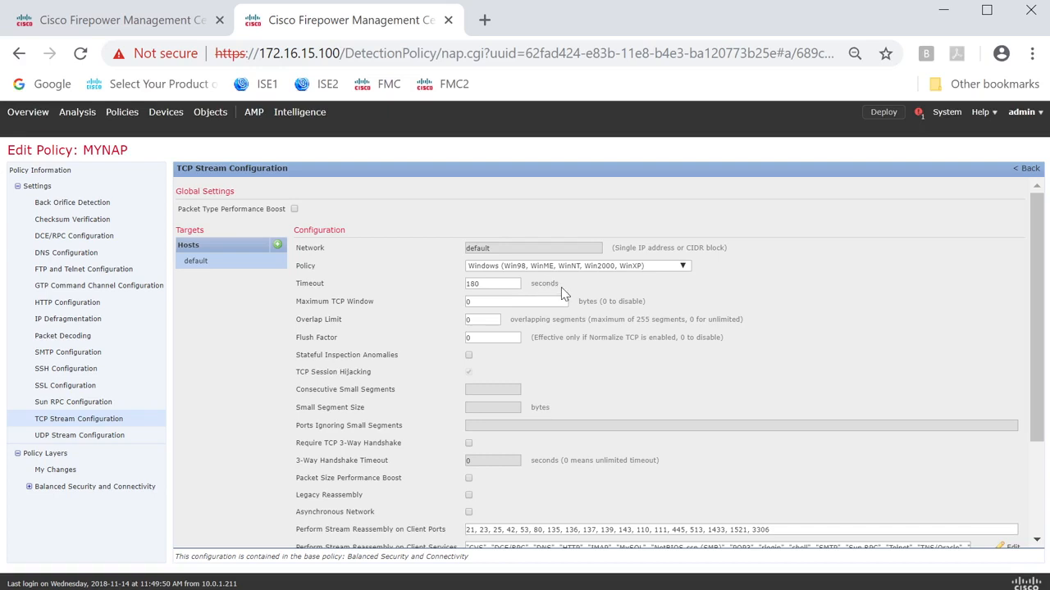
{"action": "scroll", "coordinate": [568, 281], "scroll_direction": "down", "scroll_amount": 1}
{"action": "scroll", "coordinate": [576, 275], "scroll_direction": "up", "scroll_amount": 1}
{"action": "left_click", "coordinate": [563, 269]}
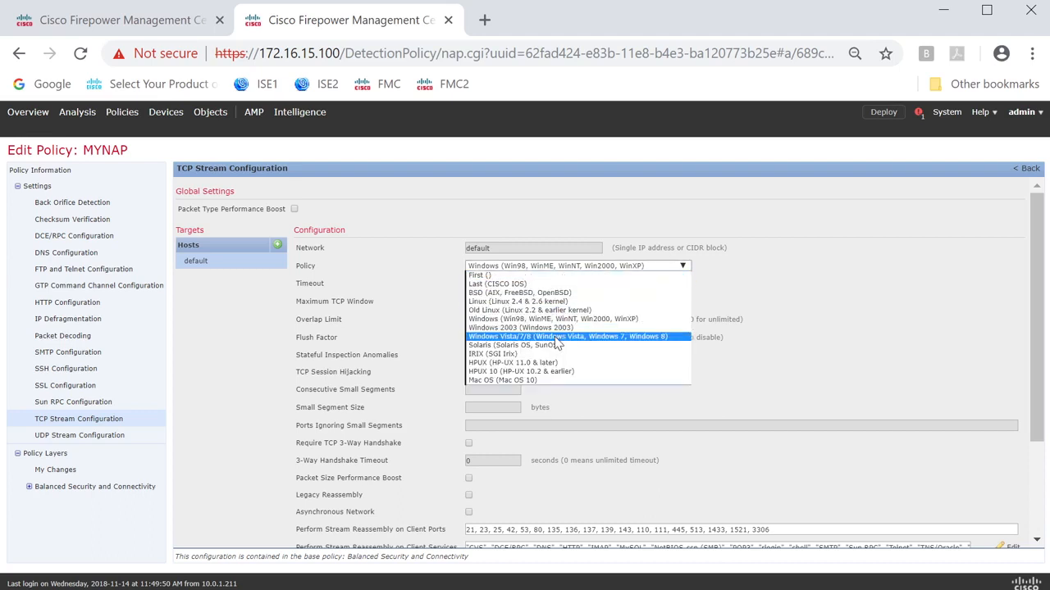
{"action": "left_click", "coordinate": [633, 336]}
{"action": "scroll", "coordinate": [728, 299], "scroll_direction": "down", "scroll_amount": 5}
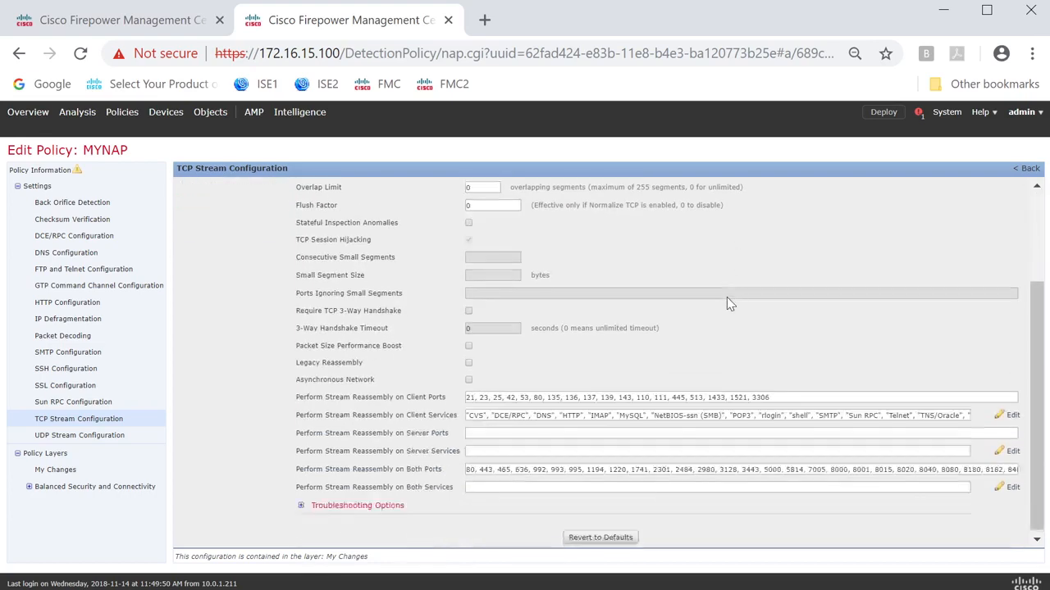
{"action": "scroll", "coordinate": [746, 346], "scroll_direction": "up", "scroll_amount": 5}
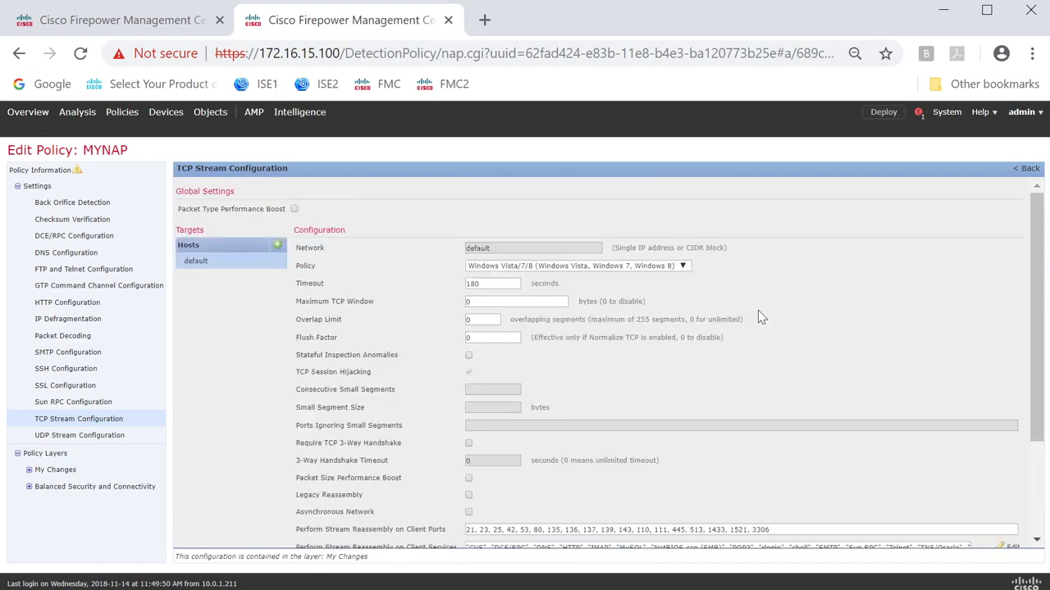
Return to the MYNAP policy information and commit the changes.
{"action": "left_click", "coordinate": [1023, 169]}
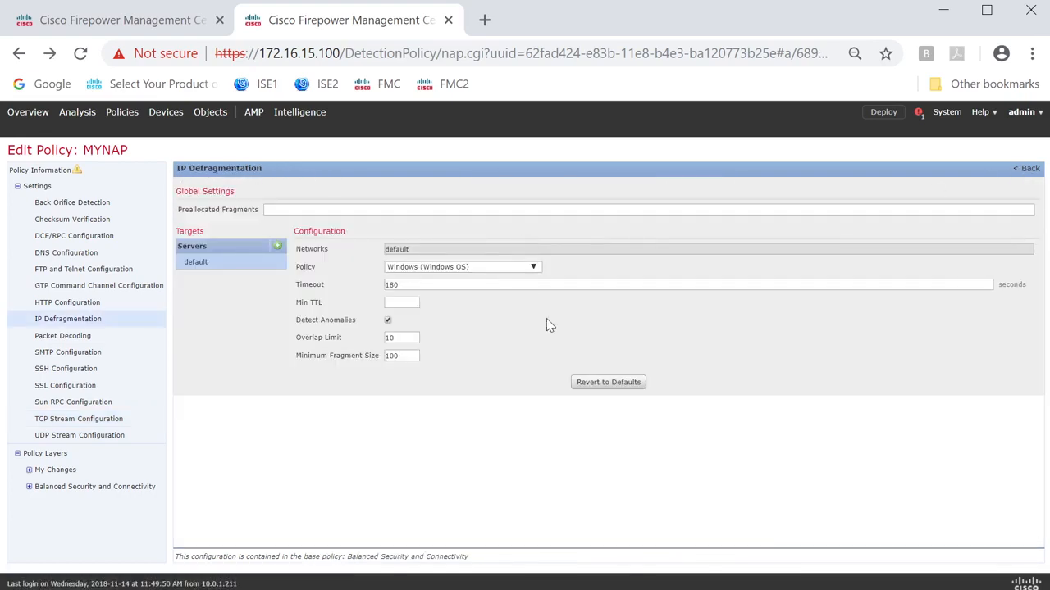
{"action": "left_click", "coordinate": [31, 173]}
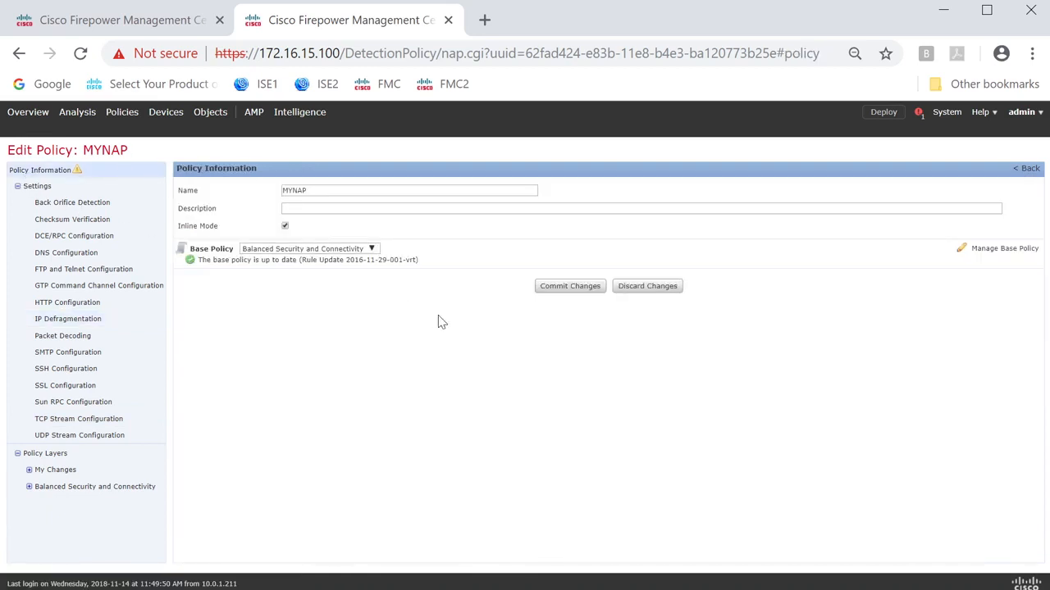
{"action": "left_click", "coordinate": [571, 287]}
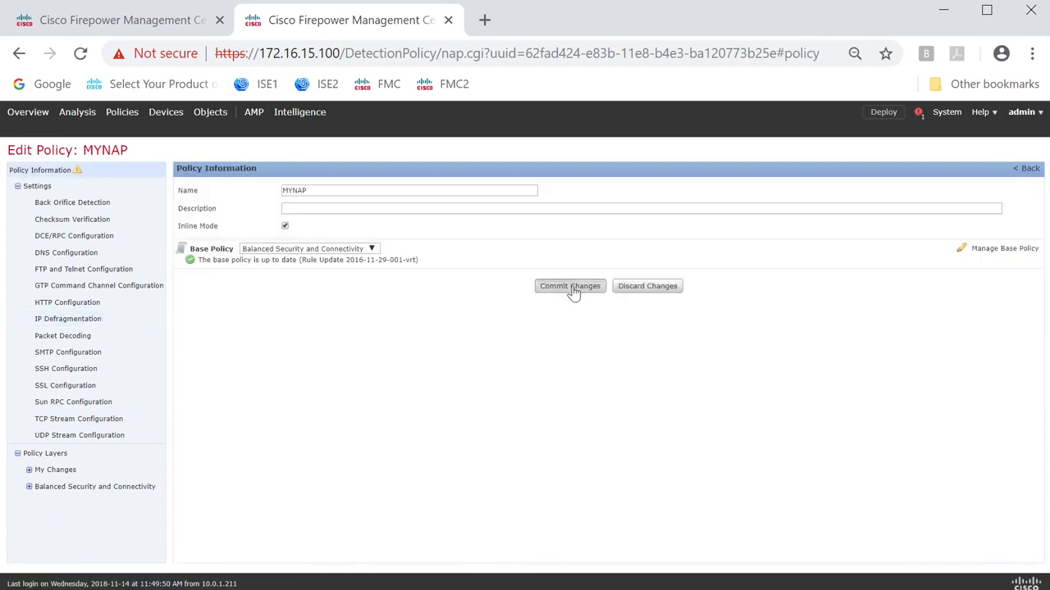
{"action": "left_click", "coordinate": [606, 396]}
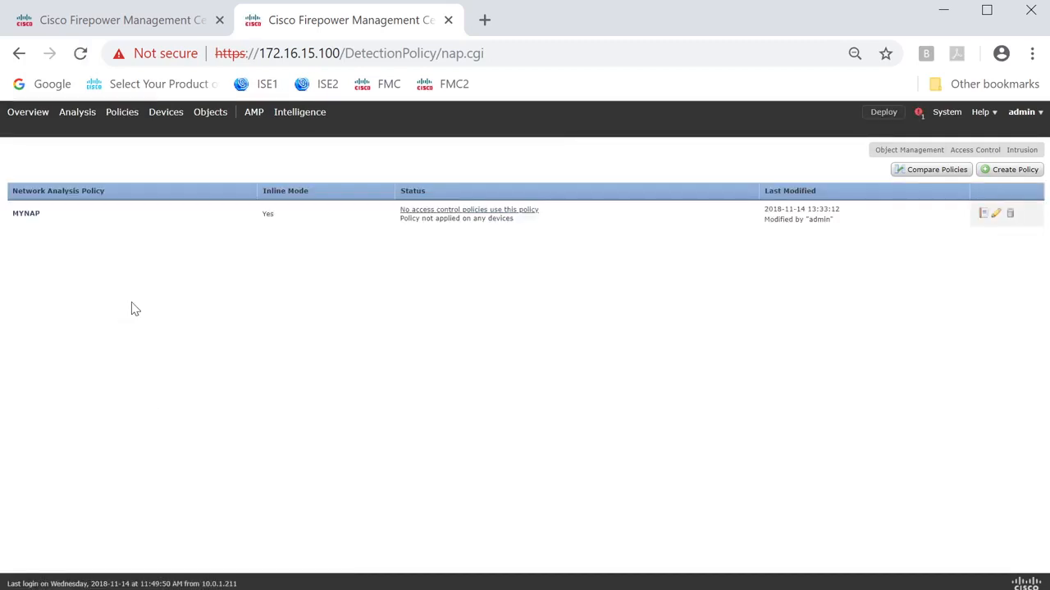
Reopen MYNAP and examine its My Changes layer, including the TCP Stream Configuration stored there.
{"action": "left_click", "coordinate": [997, 214]}
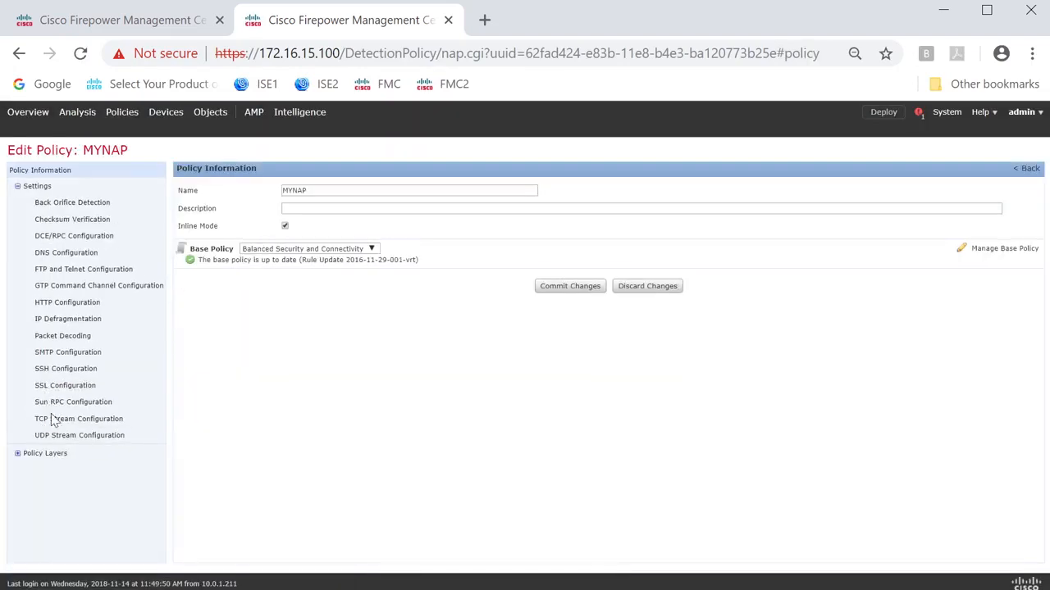
{"action": "left_click", "coordinate": [17, 453]}
{"action": "left_click", "coordinate": [47, 470]}
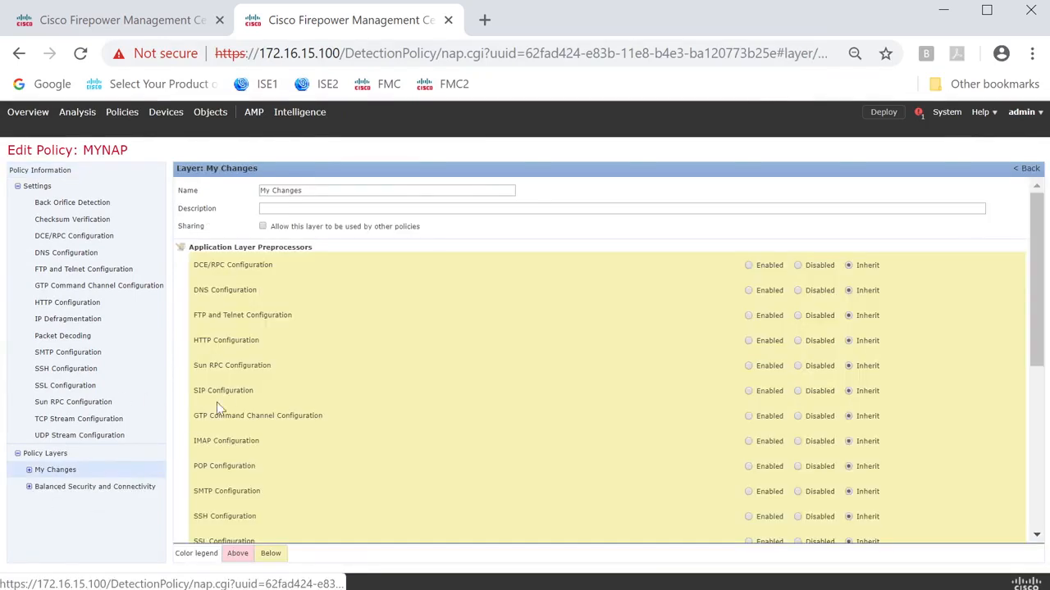
{"action": "scroll", "coordinate": [321, 339], "scroll_direction": "down", "scroll_amount": 4}
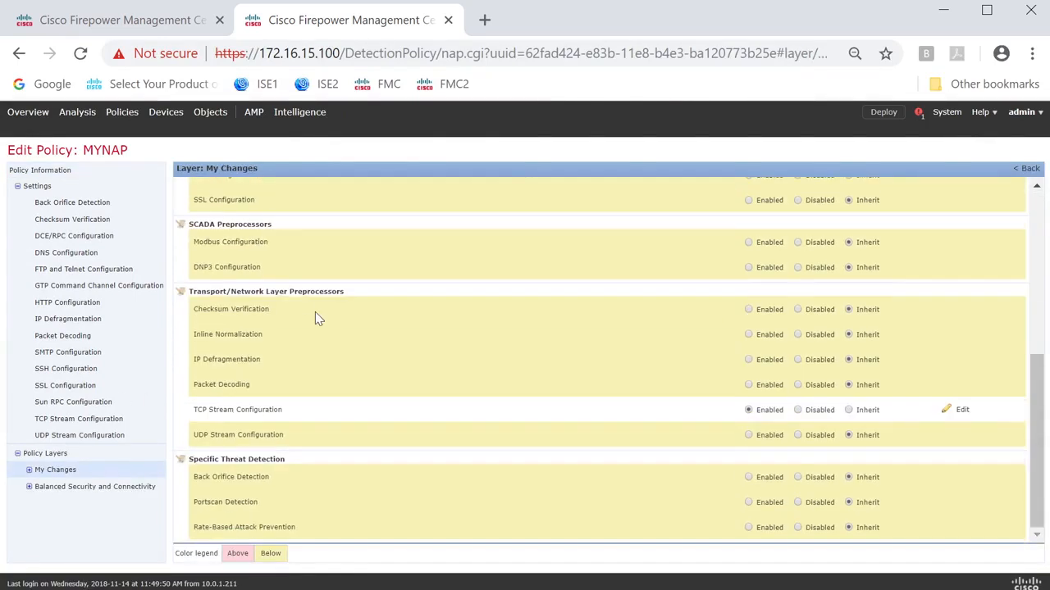
{"action": "scroll", "coordinate": [316, 313], "scroll_direction": "up", "scroll_amount": 5}
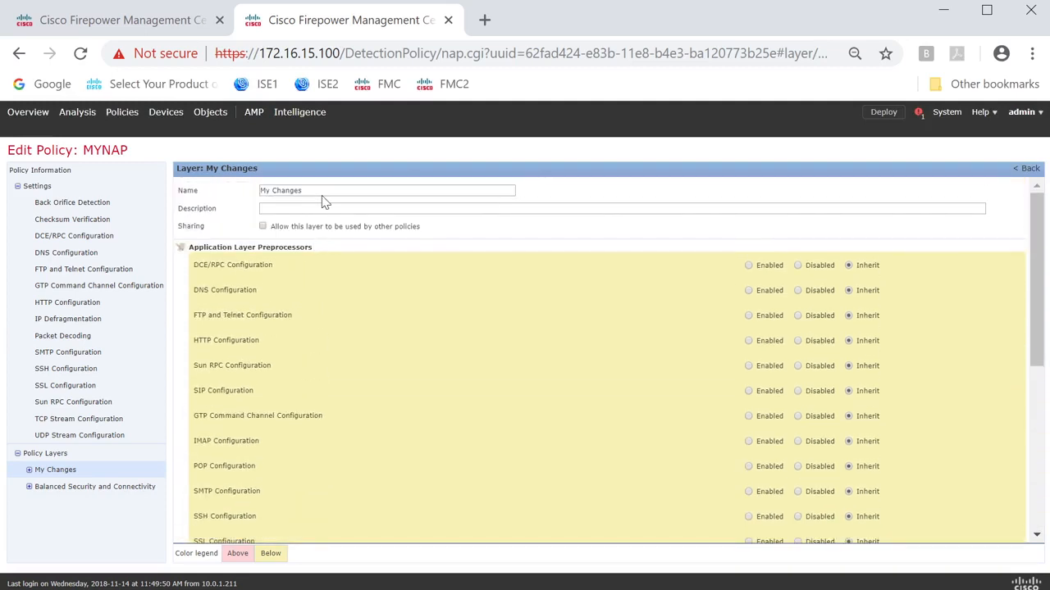
{"action": "left_click", "coordinate": [29, 470]}
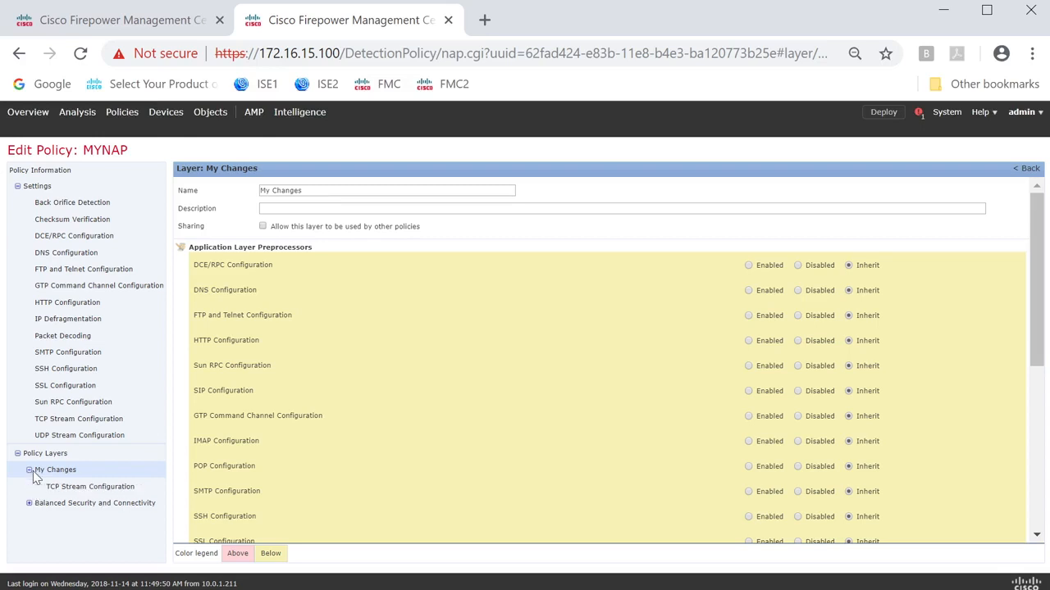
{"action": "left_click", "coordinate": [72, 487]}
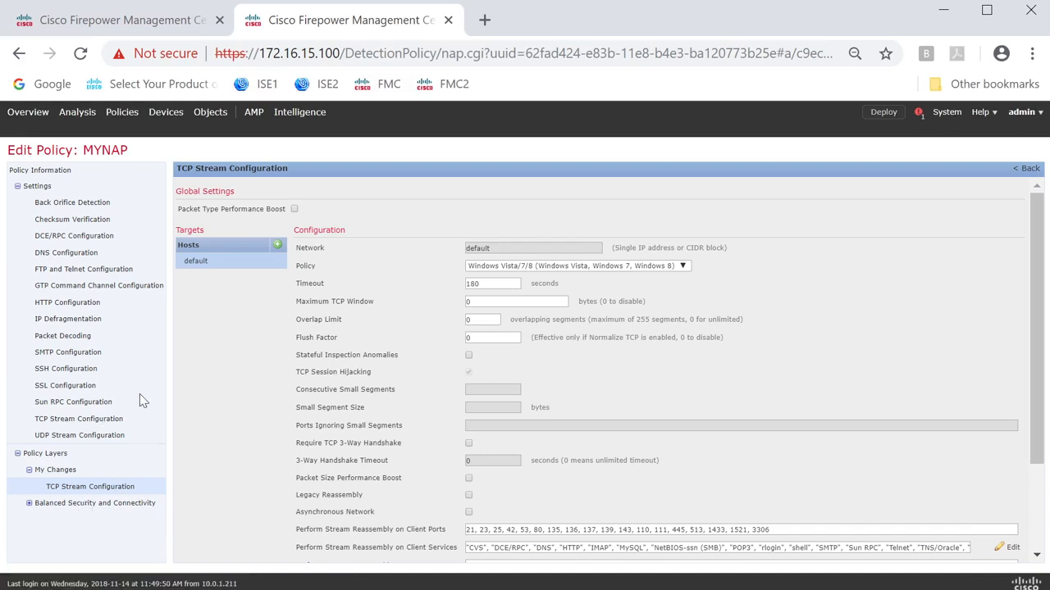
Examine how targets are defined in the TCP Stream Configuration and IP Defragmentation settings without adding a host.
{"action": "left_click_drag", "start_coordinate": [216, 229], "coordinate": [174, 231]}
{"action": "left_click", "coordinate": [277, 244]}
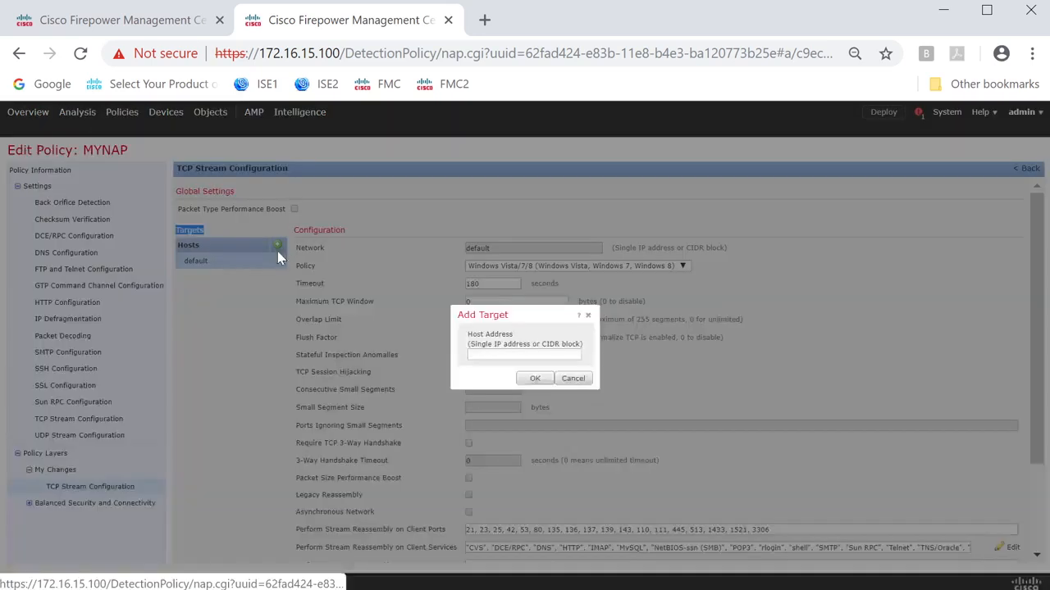
{"action": "left_click", "coordinate": [571, 379]}
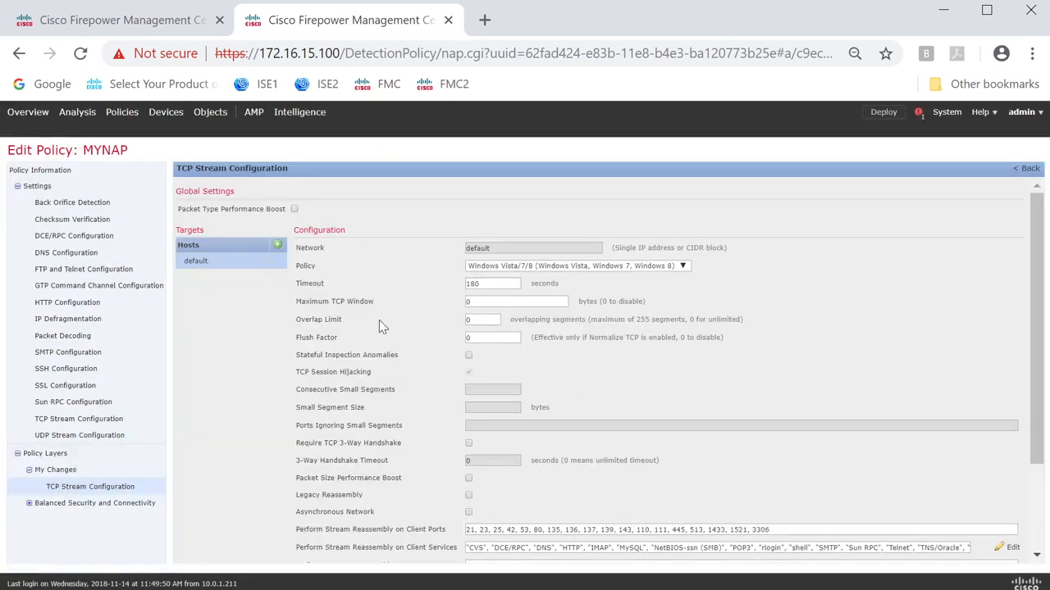
{"action": "left_click", "coordinate": [68, 320]}
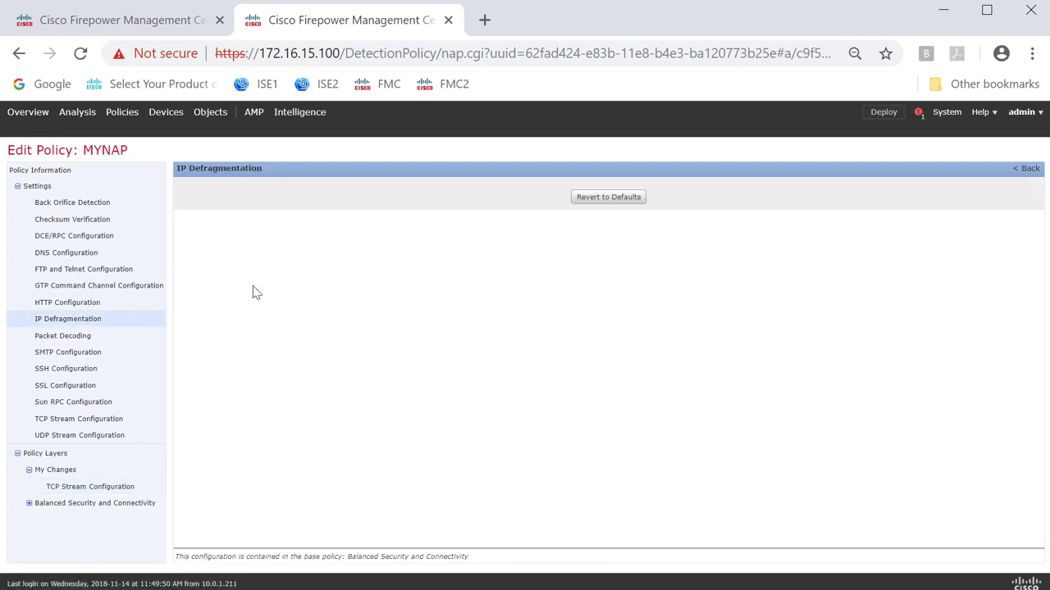
{"action": "left_click_drag", "start_coordinate": [209, 234], "coordinate": [176, 235]}
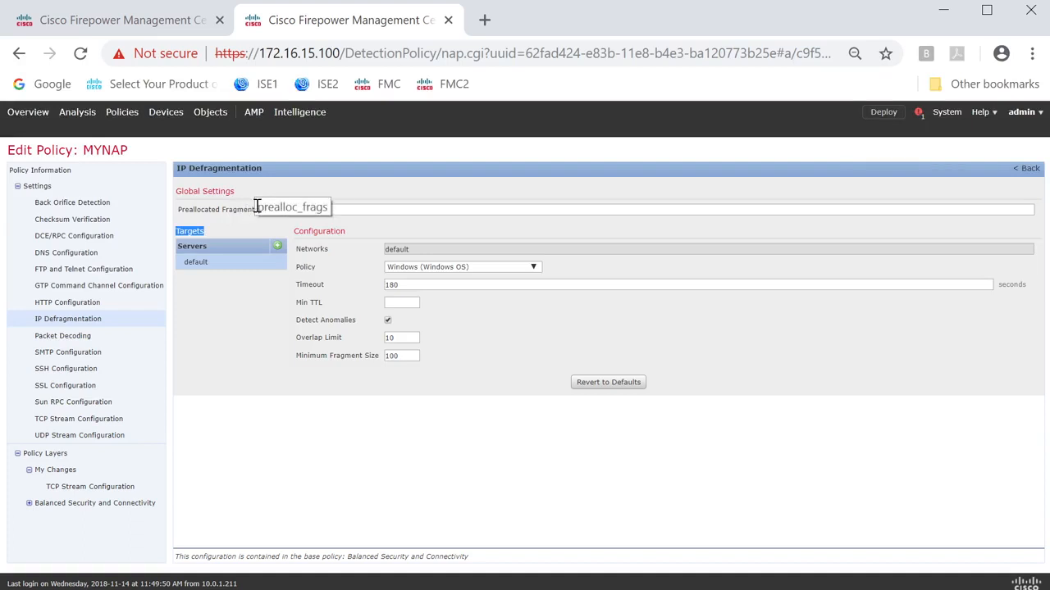
Open the ACP access control policy's advanced Network Analysis and Intrusion Policies settings for editing.
{"action": "mouse_move", "coordinate": [120, 121]}
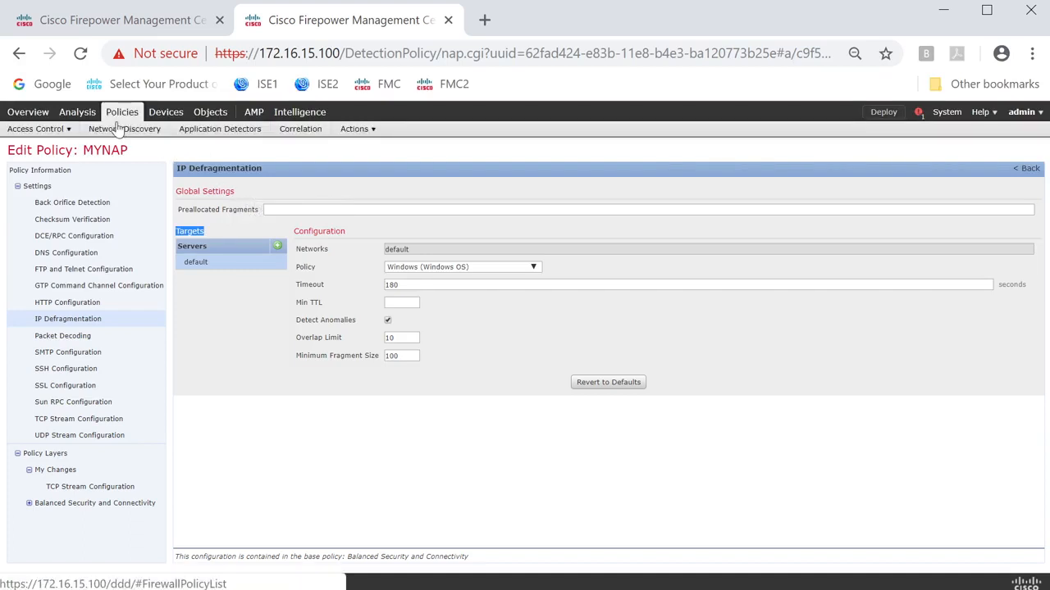
{"action": "mouse_move", "coordinate": [41, 130]}
{"action": "left_click", "coordinate": [50, 153]}
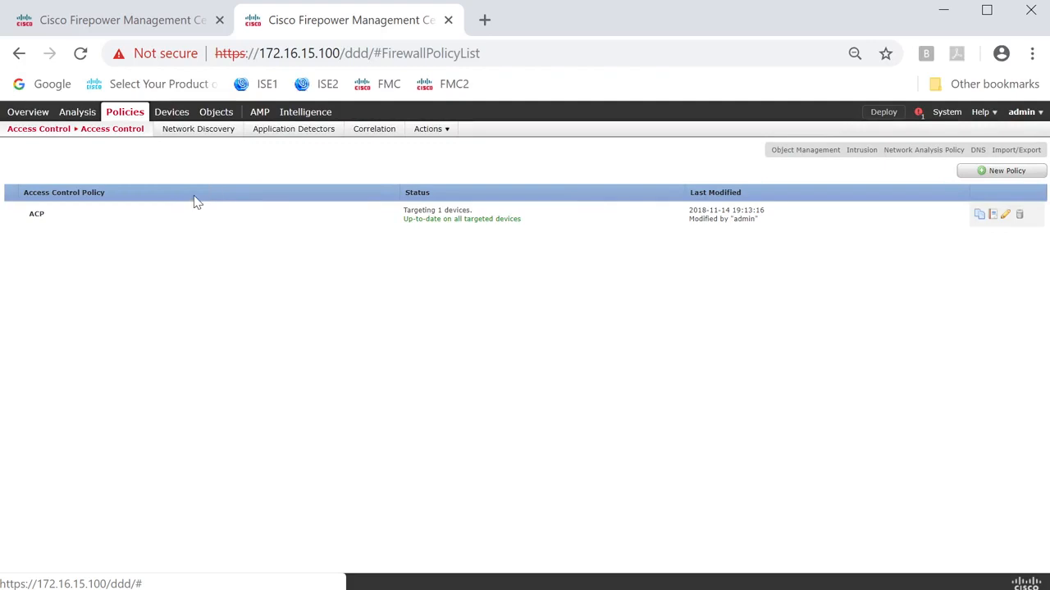
{"action": "left_click", "coordinate": [131, 207]}
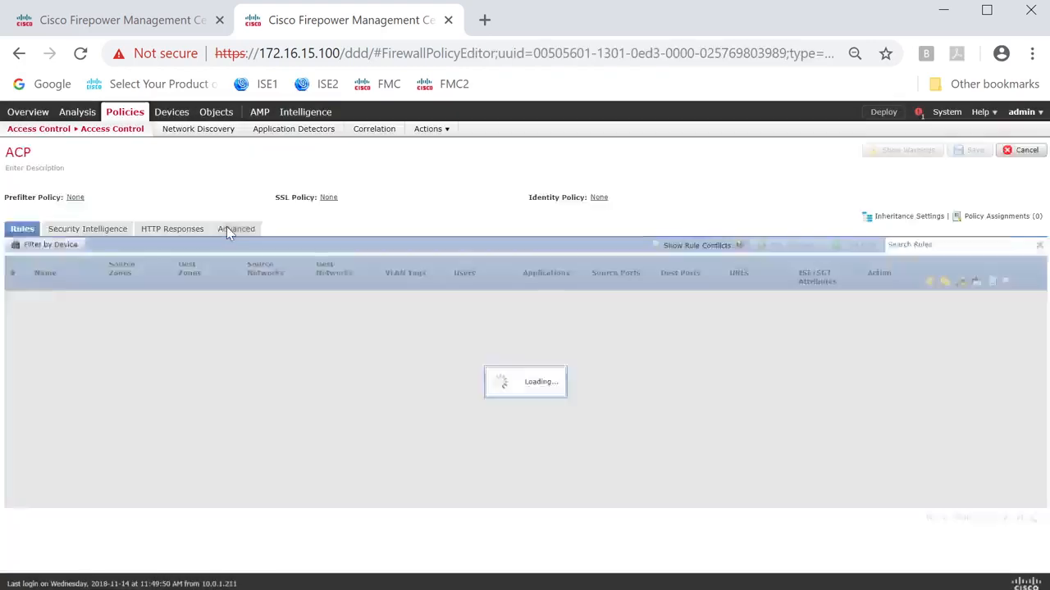
{"action": "left_click", "coordinate": [226, 229]}
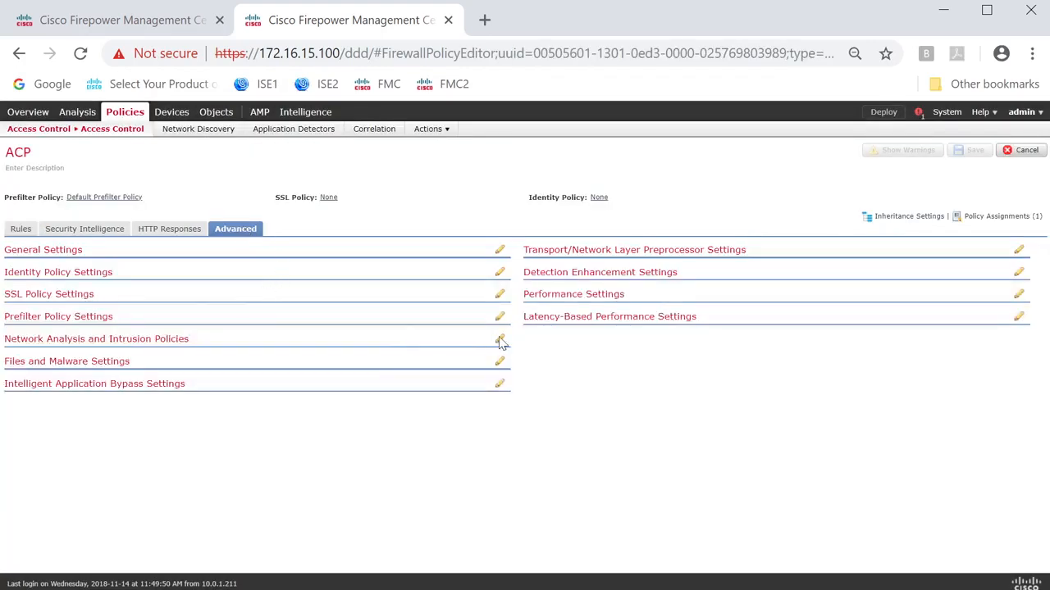
{"action": "left_click_drag", "start_coordinate": [207, 477], "coordinate": [18, 475]}
{"action": "left_click", "coordinate": [500, 471]}
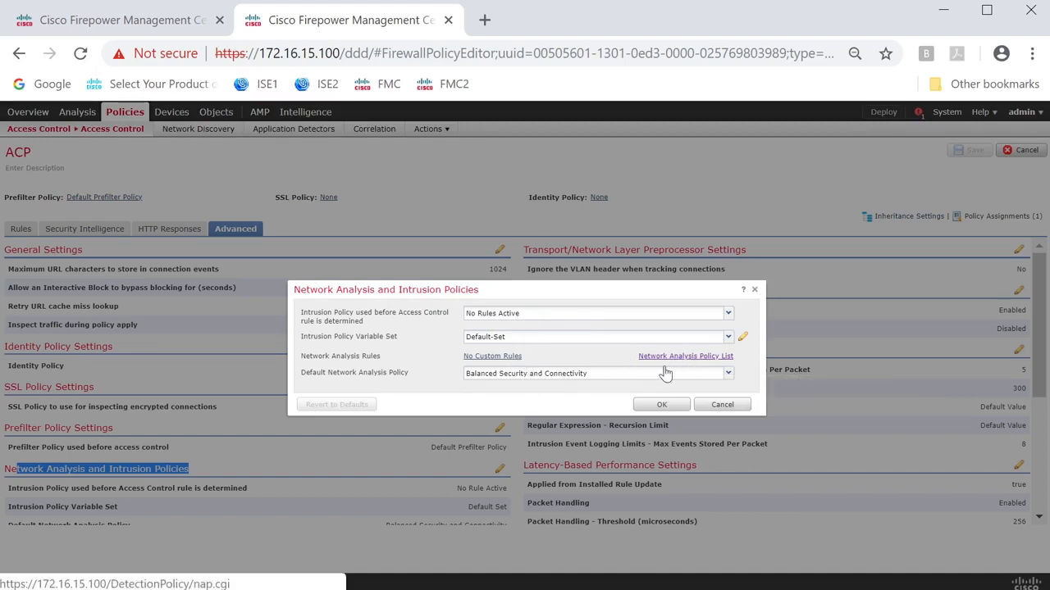
Start a custom network analysis rule with IN as the source zone and OUT as the destination zone.
{"action": "left_click", "coordinate": [482, 359]}
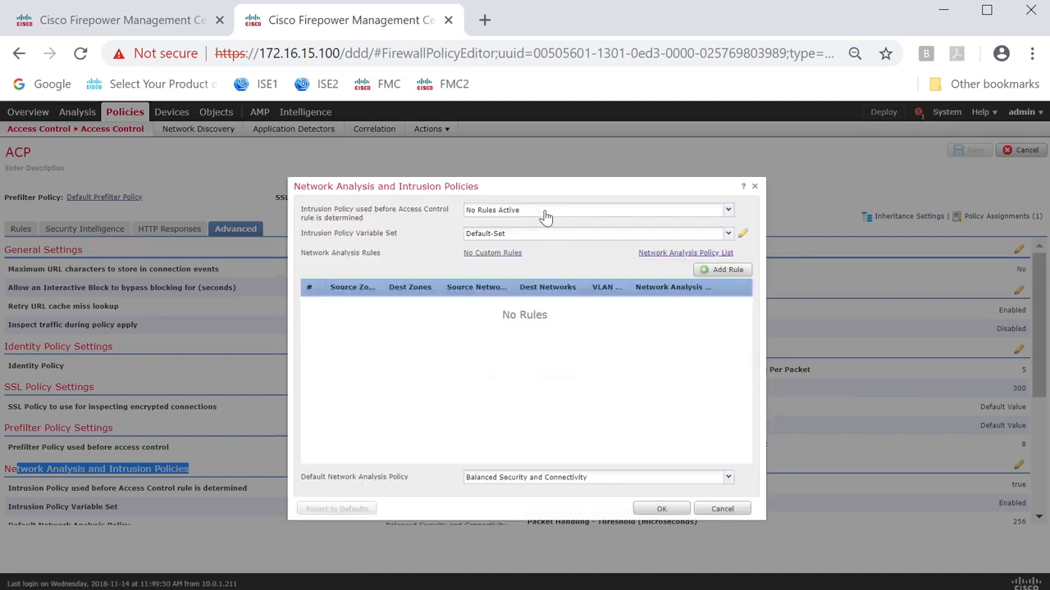
{"action": "left_click", "coordinate": [725, 272]}
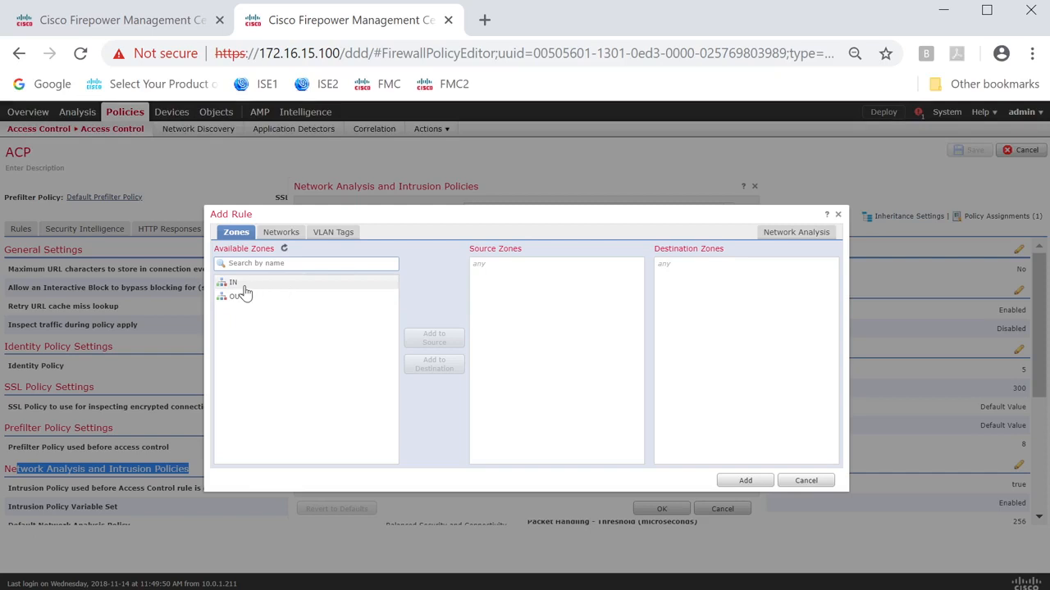
{"action": "left_click", "coordinate": [253, 283]}
{"action": "left_click", "coordinate": [426, 337]}
{"action": "left_click", "coordinate": [251, 300]}
{"action": "left_click", "coordinate": [433, 367]}
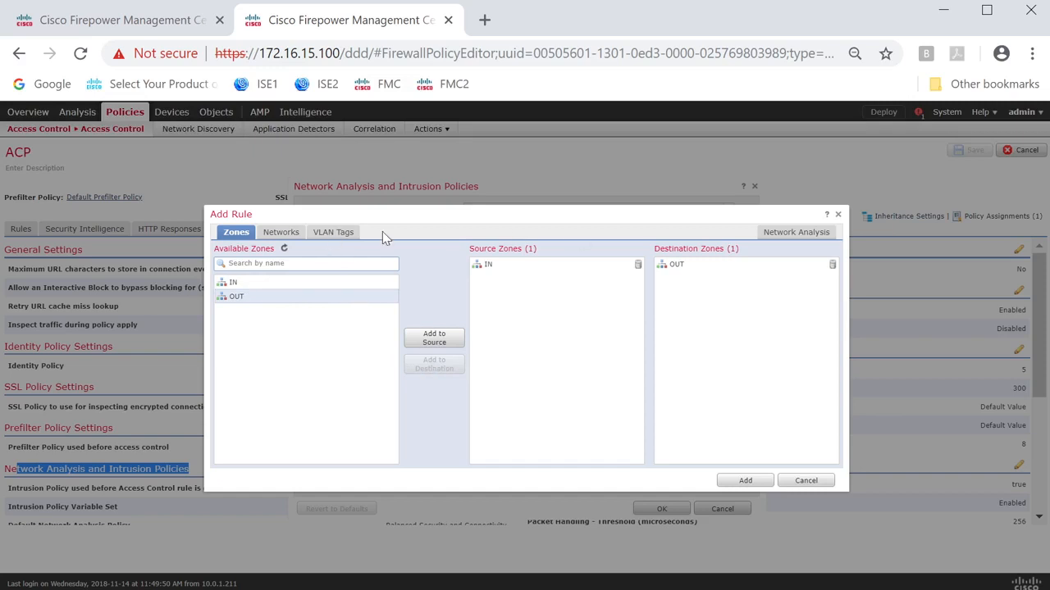
Examine the network and VLAN tag conditions available for the custom network analysis rule.
{"action": "left_click", "coordinate": [291, 234]}
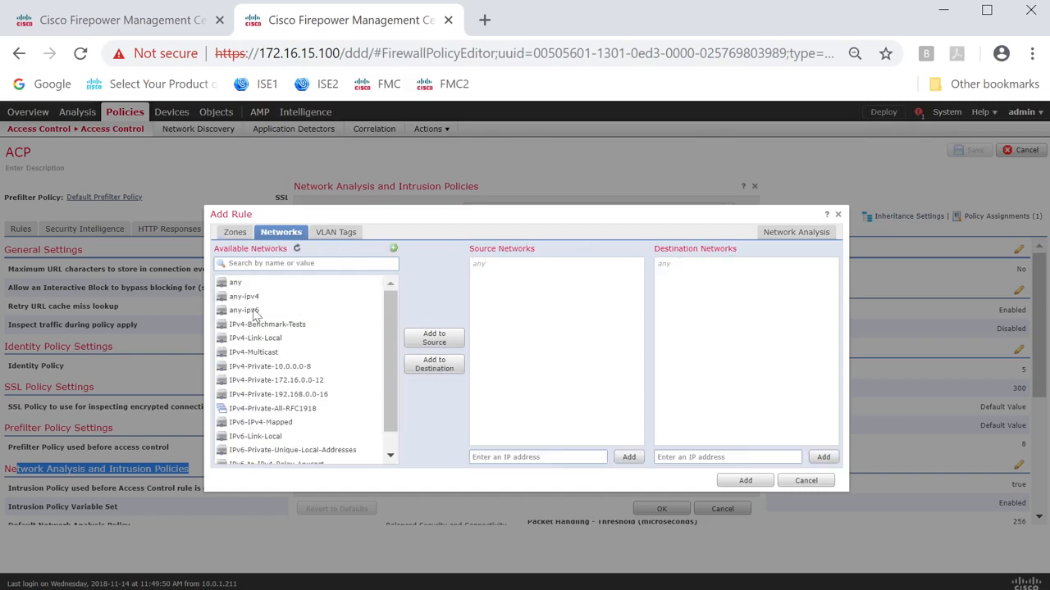
{"action": "left_click", "coordinate": [332, 233]}
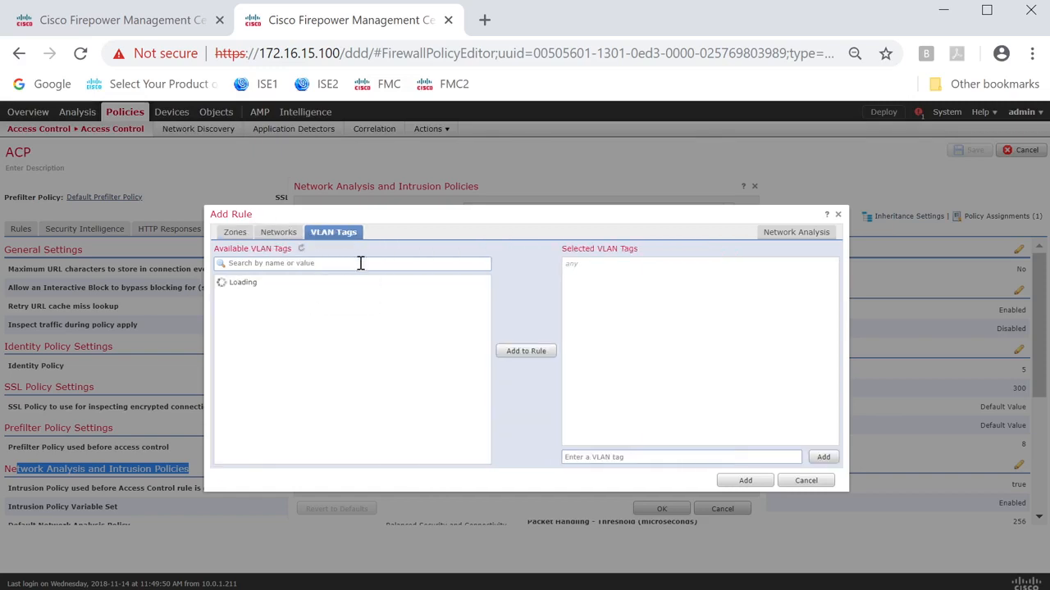
{"action": "left_click", "coordinate": [237, 234]}
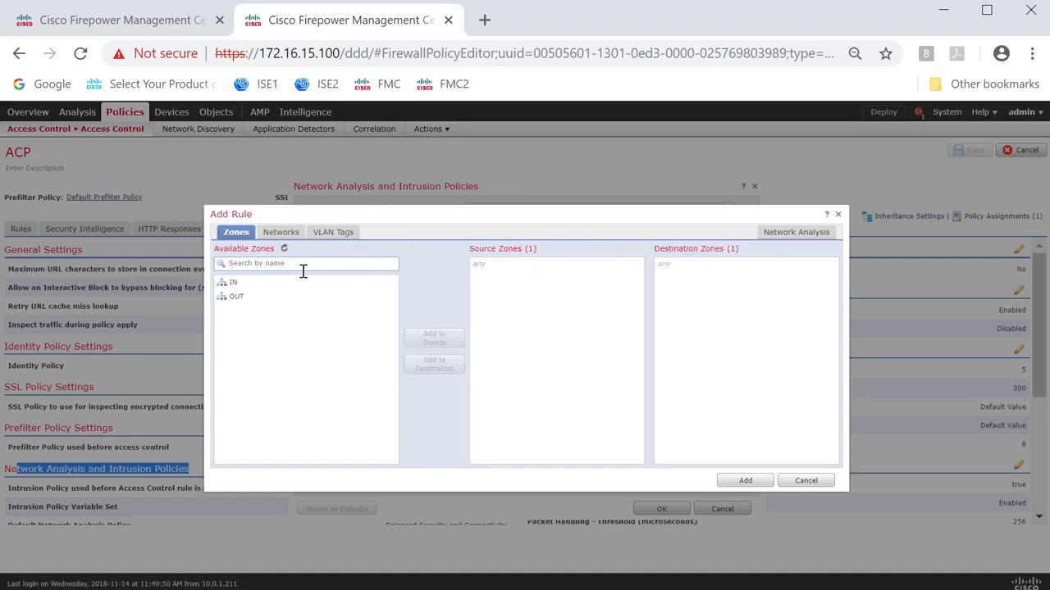
Try assigning MYNAP to the custom rule from zone IN to zone OUT, and discard the rule and the settings dialog.
{"action": "left_click", "coordinate": [434, 338]}
{"action": "left_click", "coordinate": [246, 297]}
{"action": "left_click", "coordinate": [434, 365]}
{"action": "left_click", "coordinate": [801, 235]}
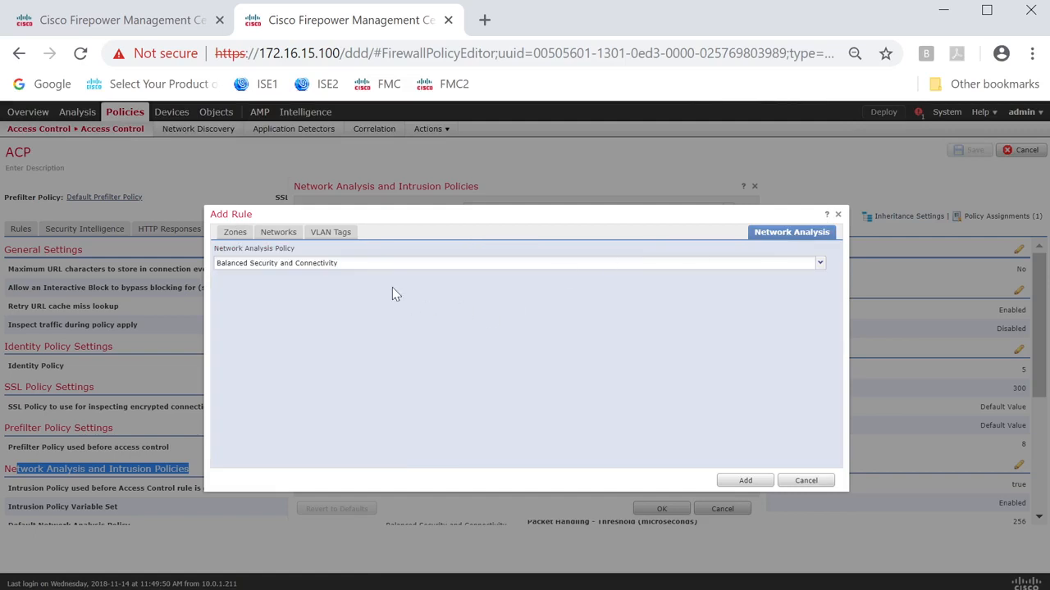
{"action": "left_click", "coordinate": [390, 264]}
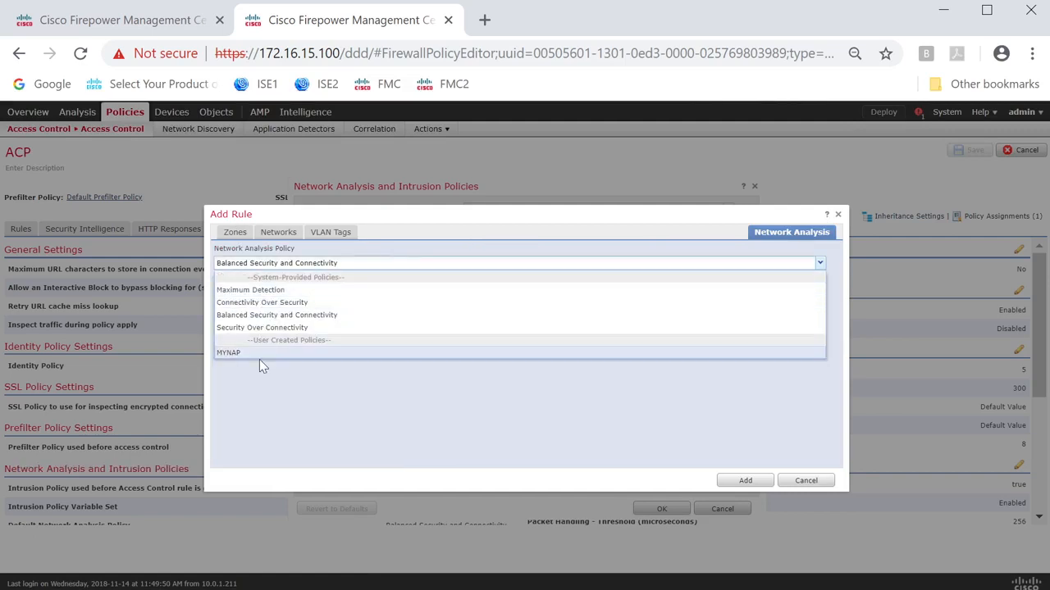
{"action": "left_click", "coordinate": [238, 353]}
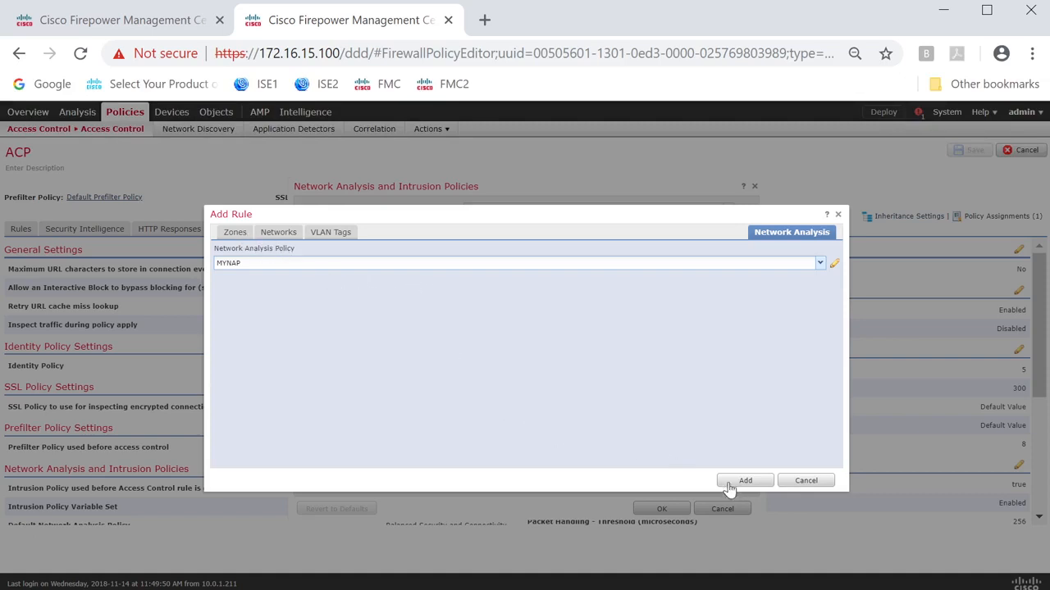
{"action": "left_click", "coordinate": [806, 481]}
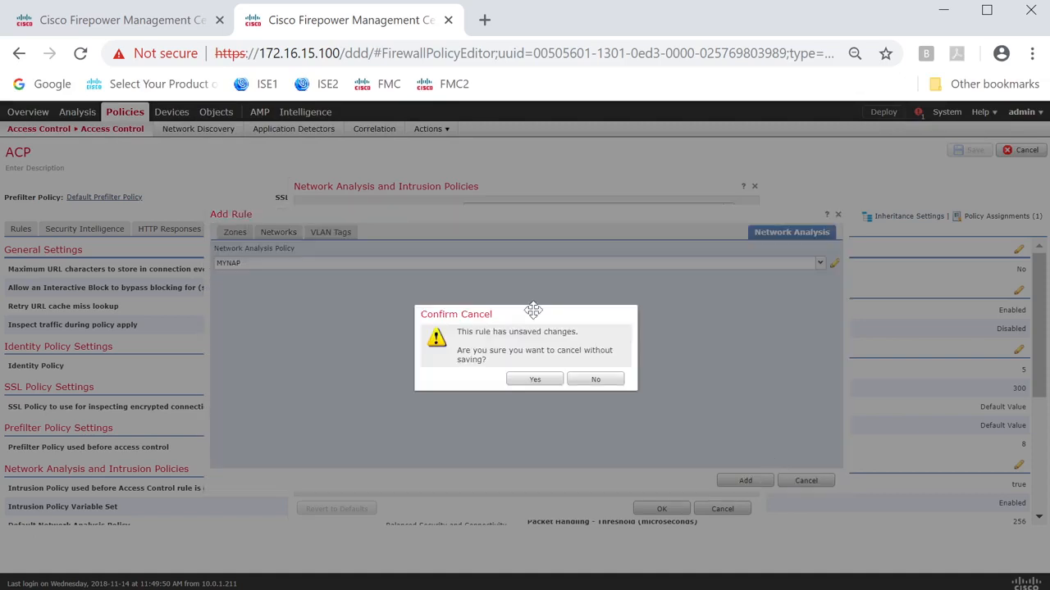
{"action": "left_click", "coordinate": [538, 382]}
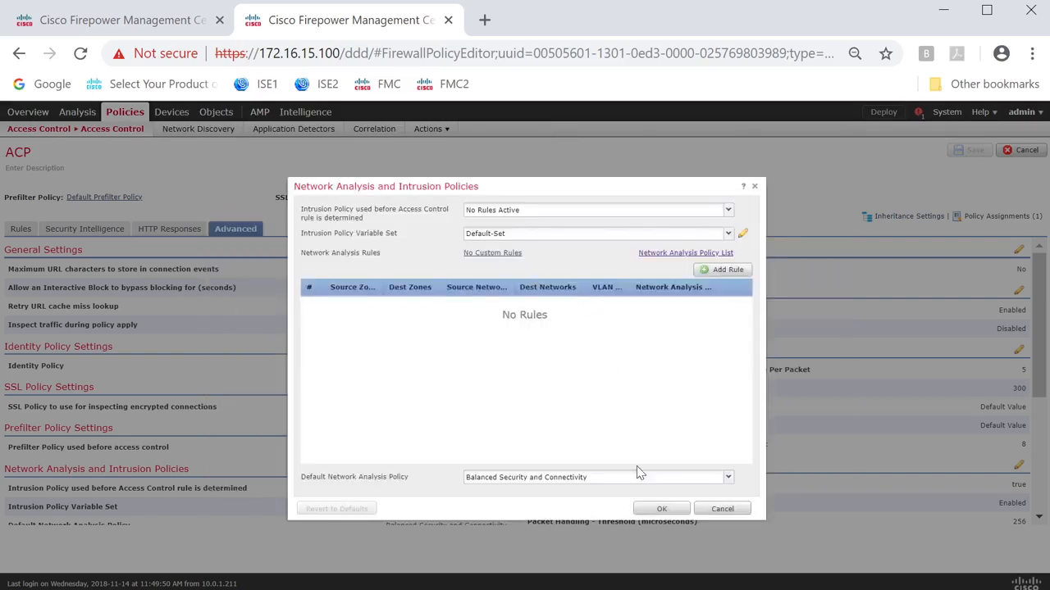
{"action": "left_click", "coordinate": [724, 509]}
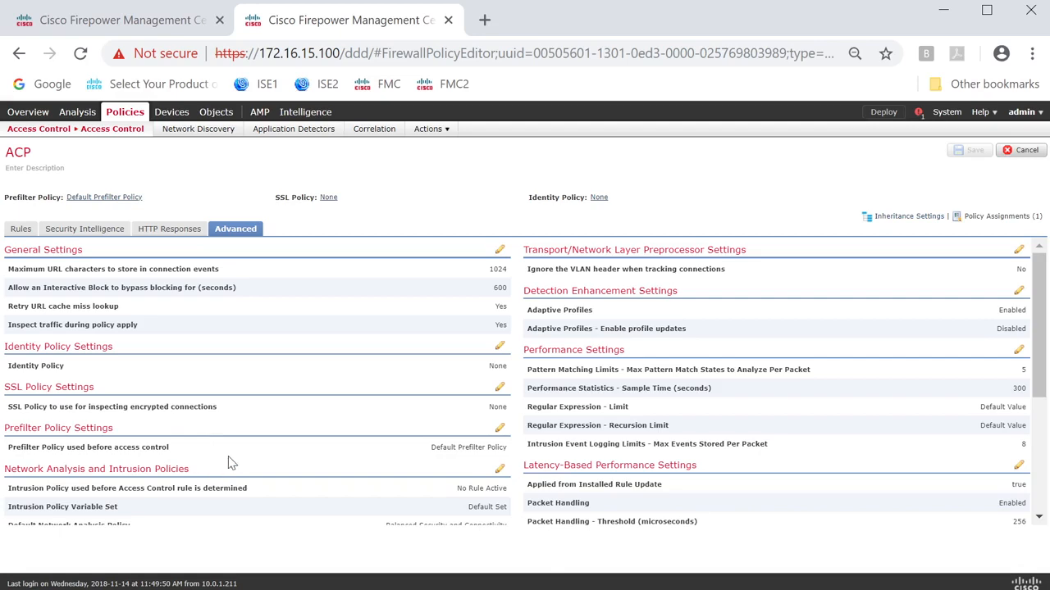
Set the access control policy's Default Network Analysis Policy to MYNAP and save the policy.
{"action": "scroll", "coordinate": [233, 453], "scroll_direction": "down", "scroll_amount": 1}
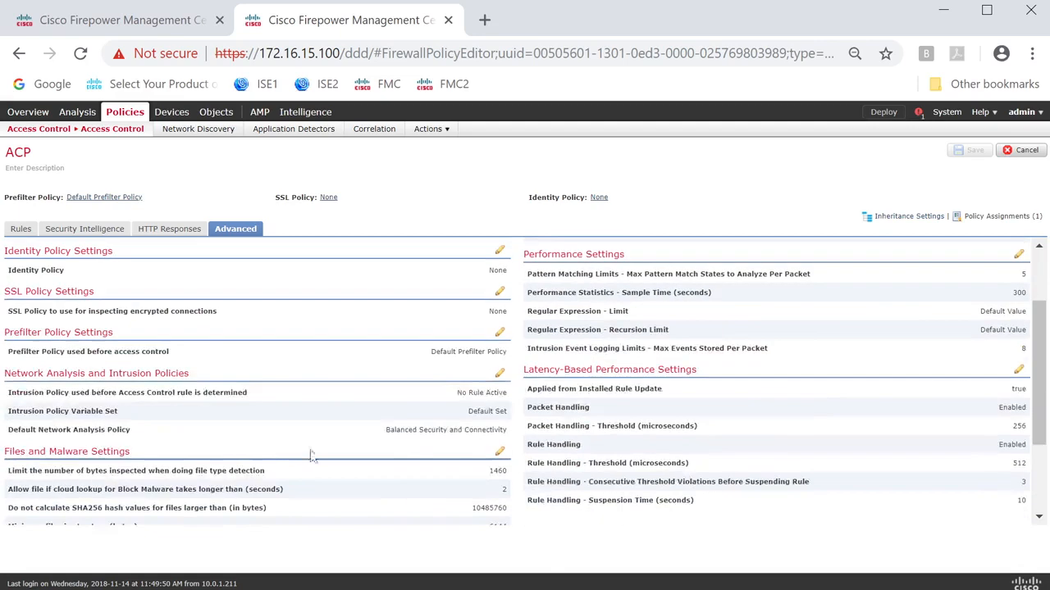
{"action": "left_click", "coordinate": [500, 374]}
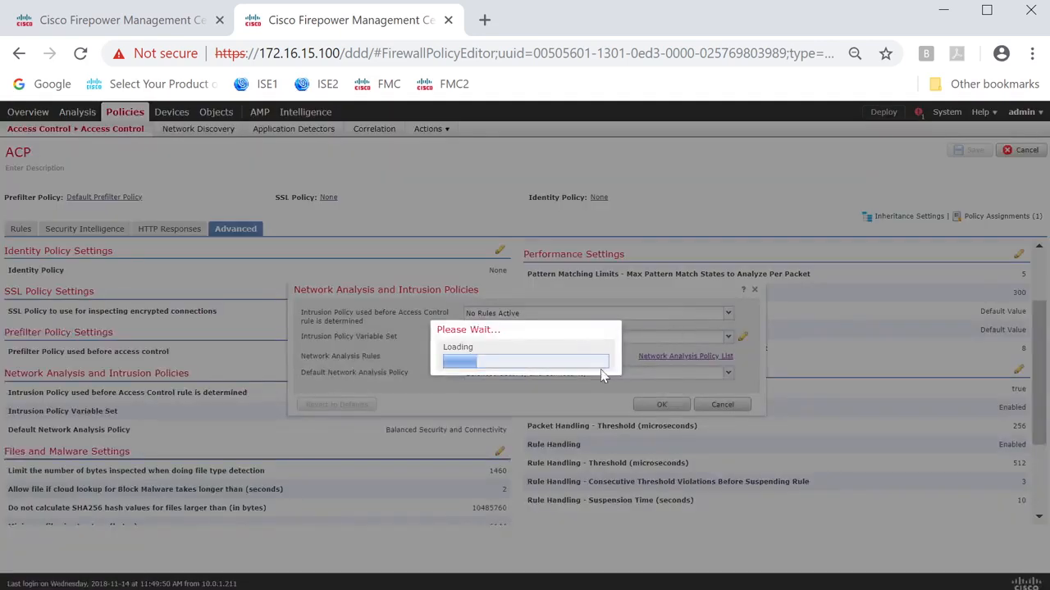
{"action": "left_click", "coordinate": [727, 373]}
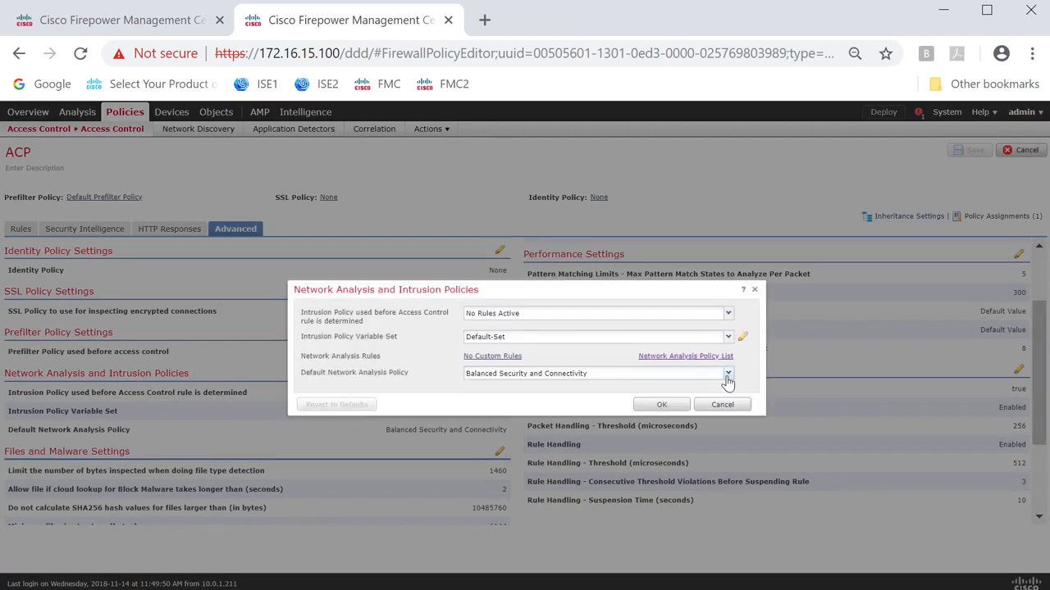
{"action": "left_click", "coordinate": [531, 458]}
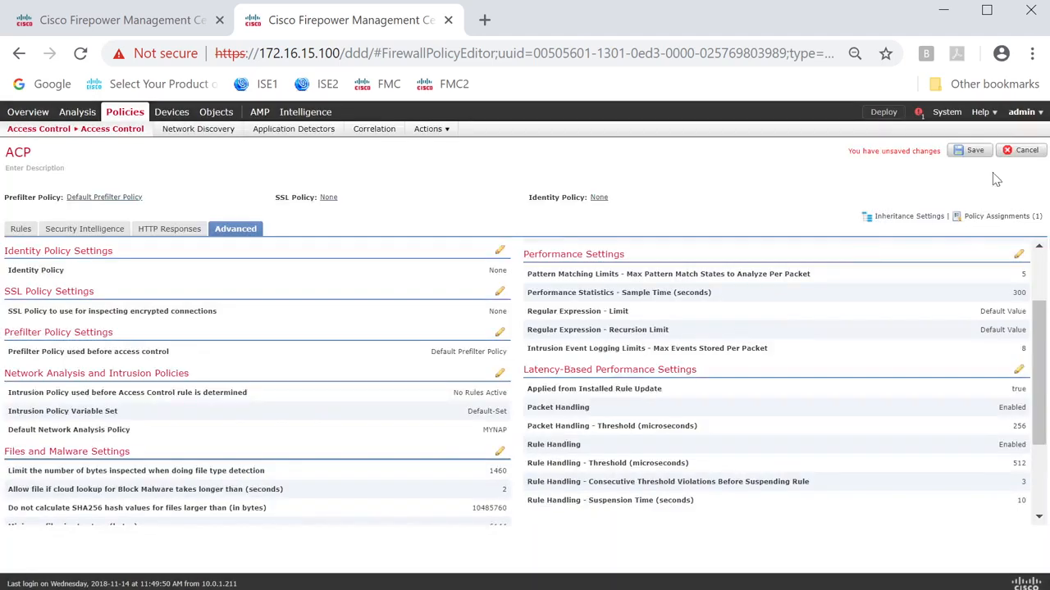
{"action": "left_click", "coordinate": [967, 150]}
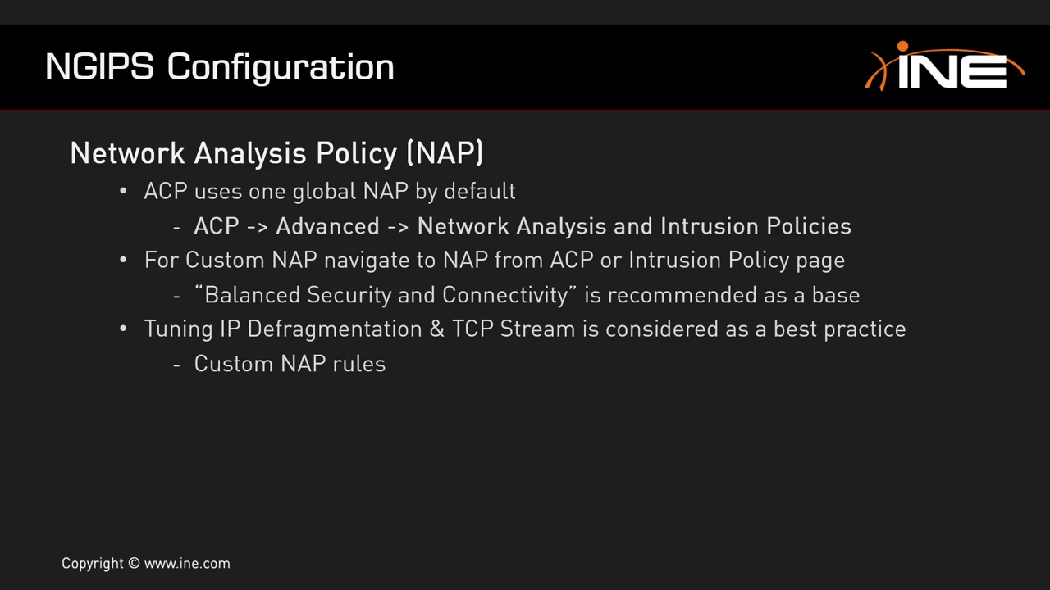
{"action": "key", "text": "Right"}
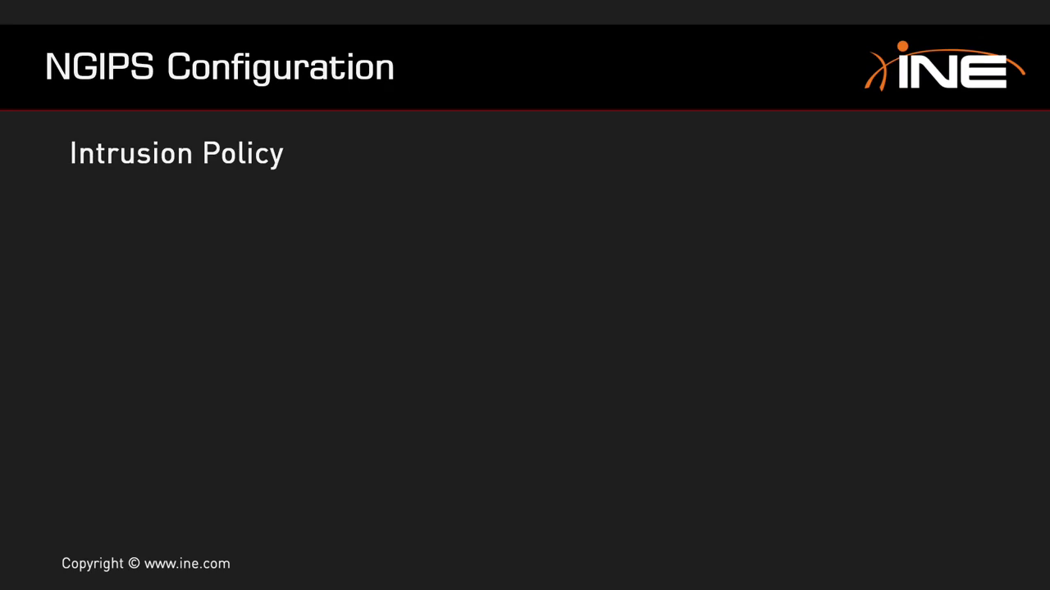
{"action": "key", "text": "Right"}
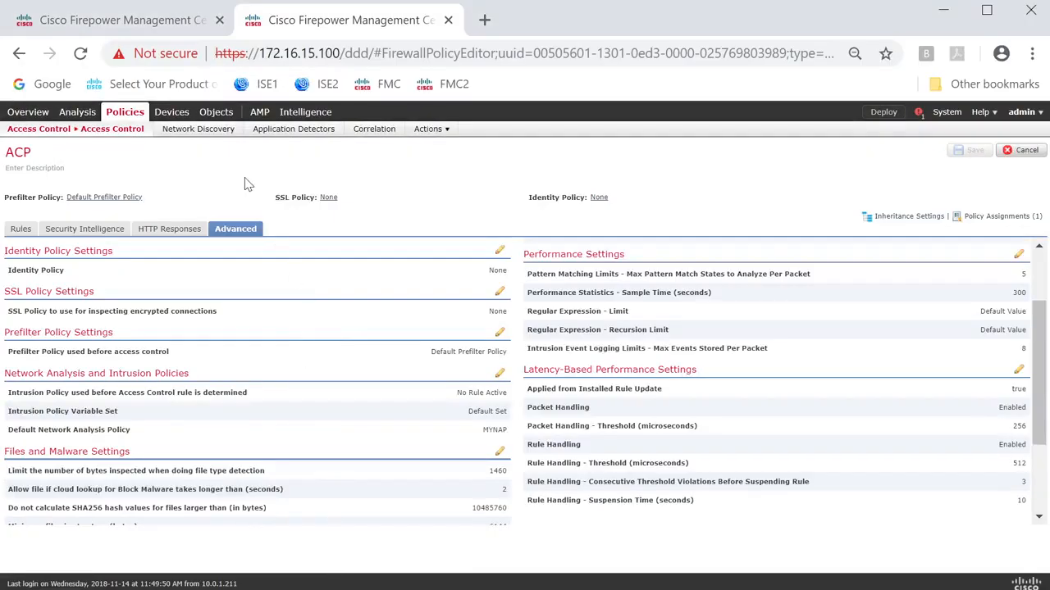
Go to the Object Management page.
{"action": "mouse_move", "coordinate": [215, 115]}
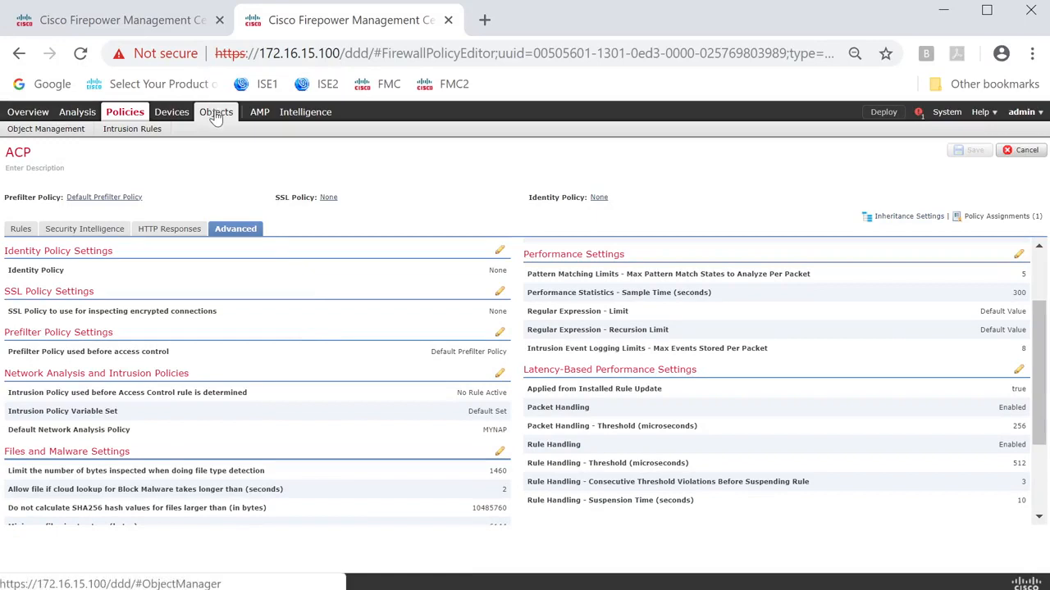
{"action": "left_click", "coordinate": [72, 132]}
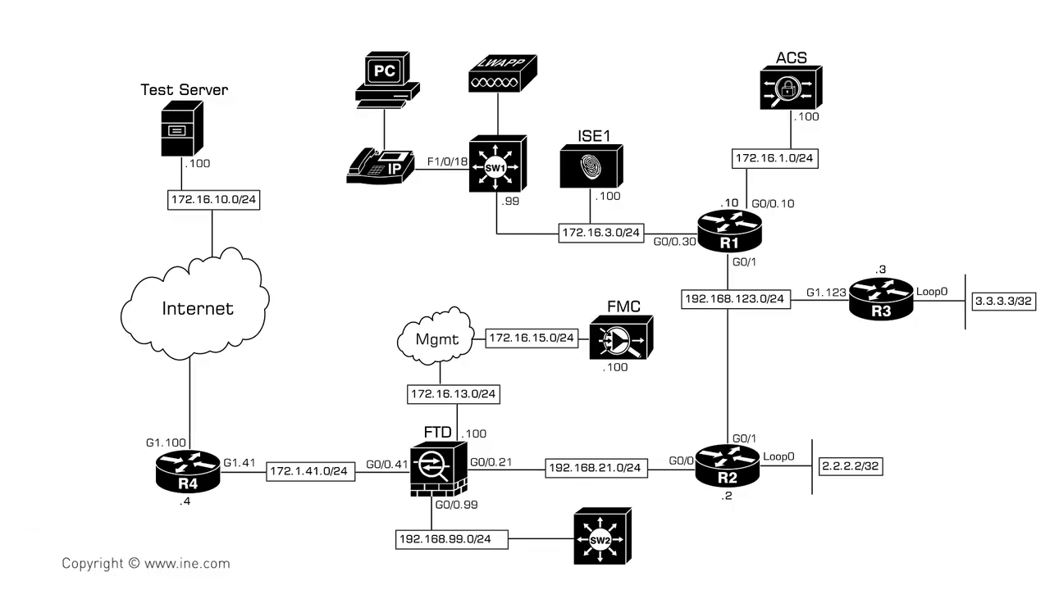
{"action": "mouse_move", "coordinate": [579, 428]}
{"action": "left_mouse_down"}
{"action": "mouse_move", "coordinate": [592, 425]}
{"action": "mouse_move", "coordinate": [597, 402]}
{"action": "left_mouse_up"}
{"action": "mouse_move", "coordinate": [479, 438]}
{"action": "left_mouse_down"}
{"action": "mouse_move", "coordinate": [480, 453]}
{"action": "mouse_move", "coordinate": [493, 441]}
{"action": "left_mouse_up"}
{"action": "left_click_drag", "start_coordinate": [385, 444], "coordinate": [415, 434]}
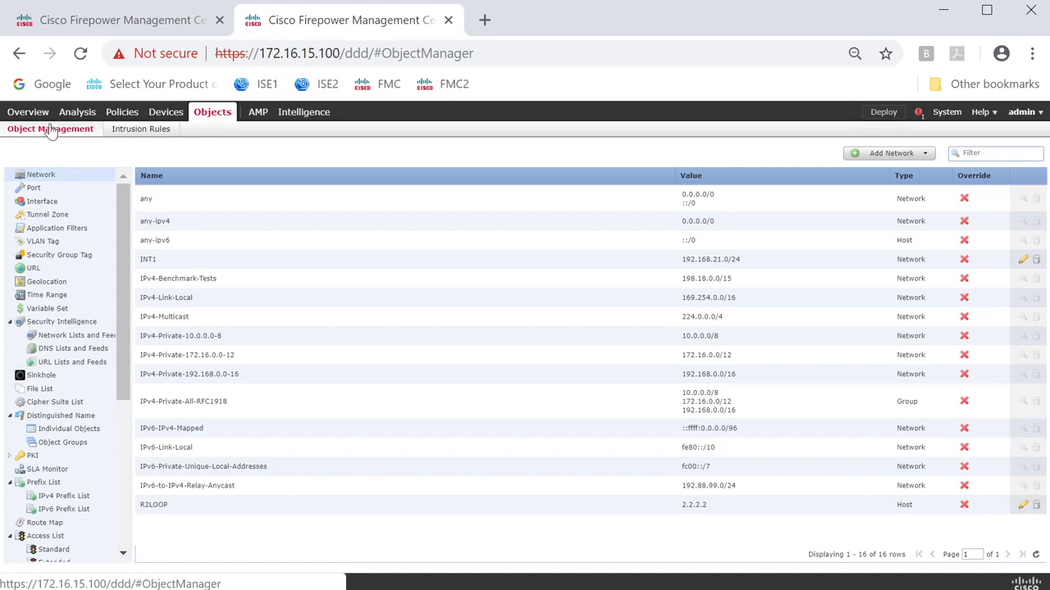
Open the HOME_NET variable of the Default-Set variable set for editing.
{"action": "left_click", "coordinate": [69, 312]}
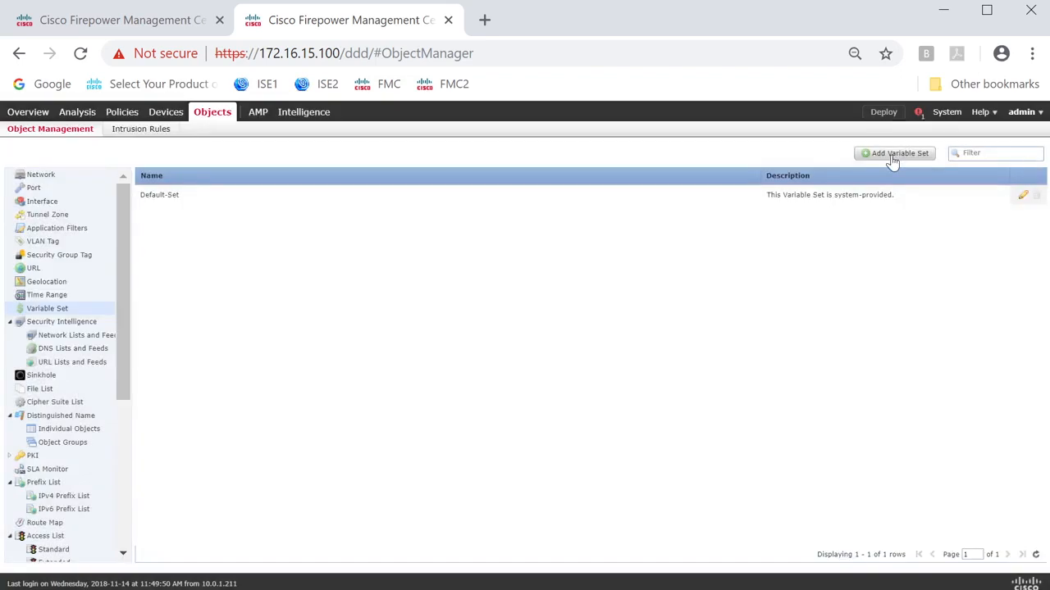
{"action": "left_click", "coordinate": [1024, 197]}
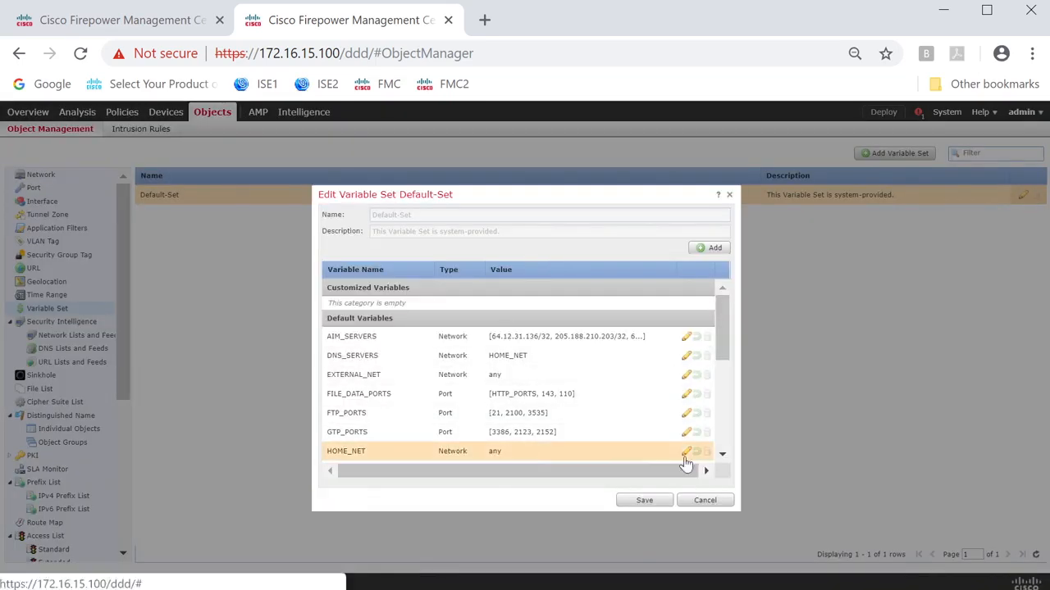
{"action": "left_click", "coordinate": [686, 451]}
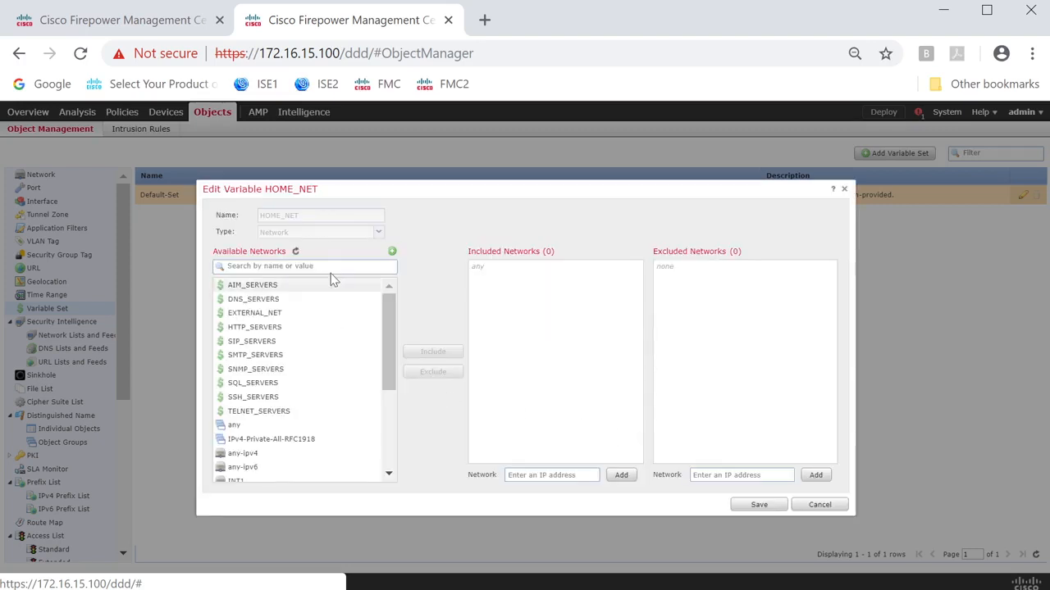
Create a network object named INT2 with network 192.168.21.0/24 from within the HOME_NET variable.
{"action": "left_click", "coordinate": [392, 252]}
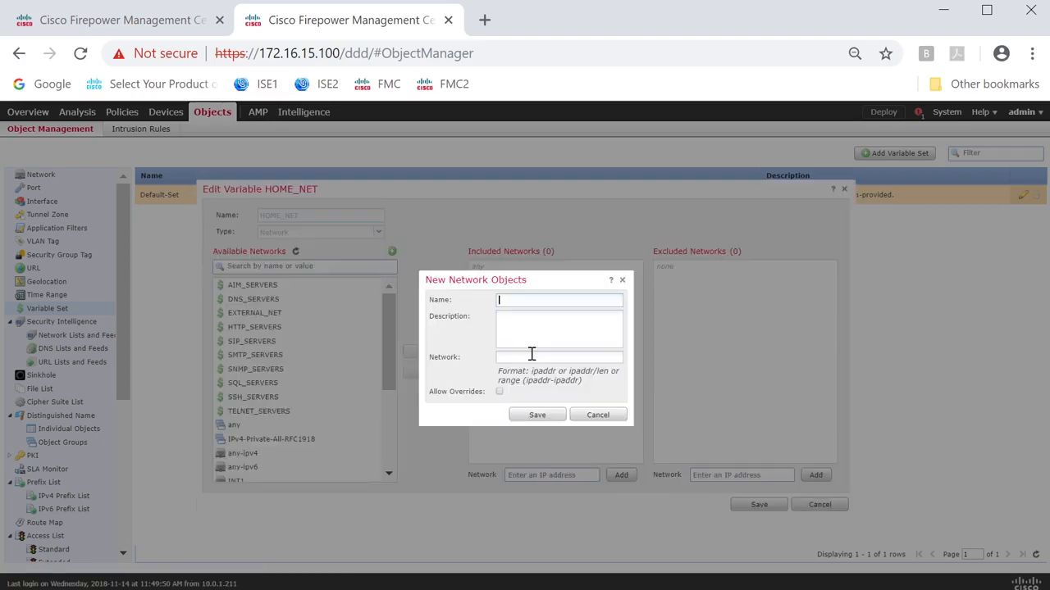
{"action": "type", "text": "INT1"}
{"action": "left_click", "coordinate": [525, 356]}
{"action": "type", "text": "192.168.11.0/24"}
{"action": "left_click", "coordinate": [526, 417]}
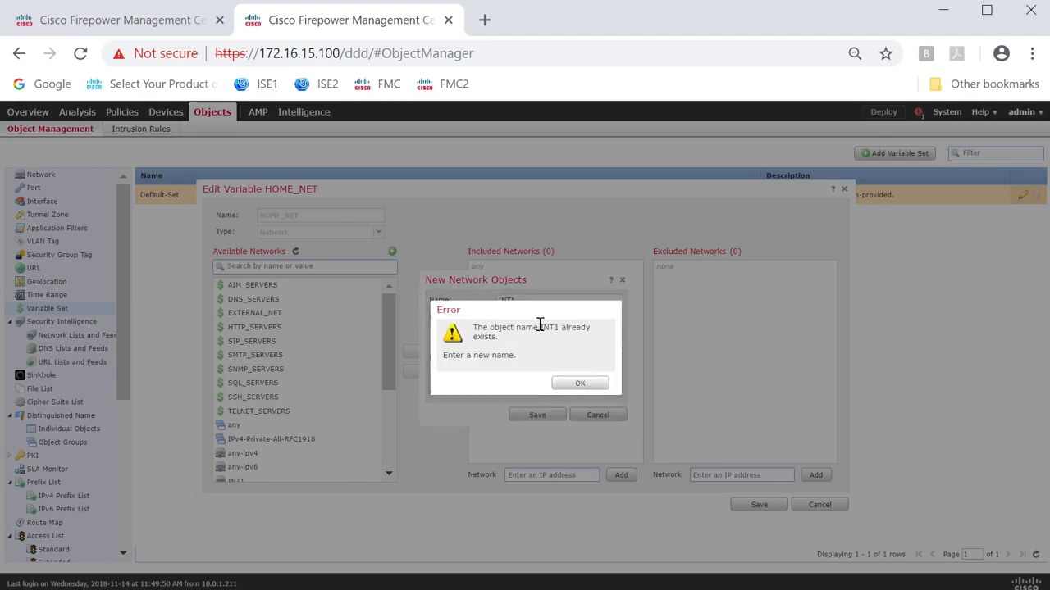
{"action": "left_click", "coordinate": [576, 383]}
{"action": "key", "text": "BackSpace"}
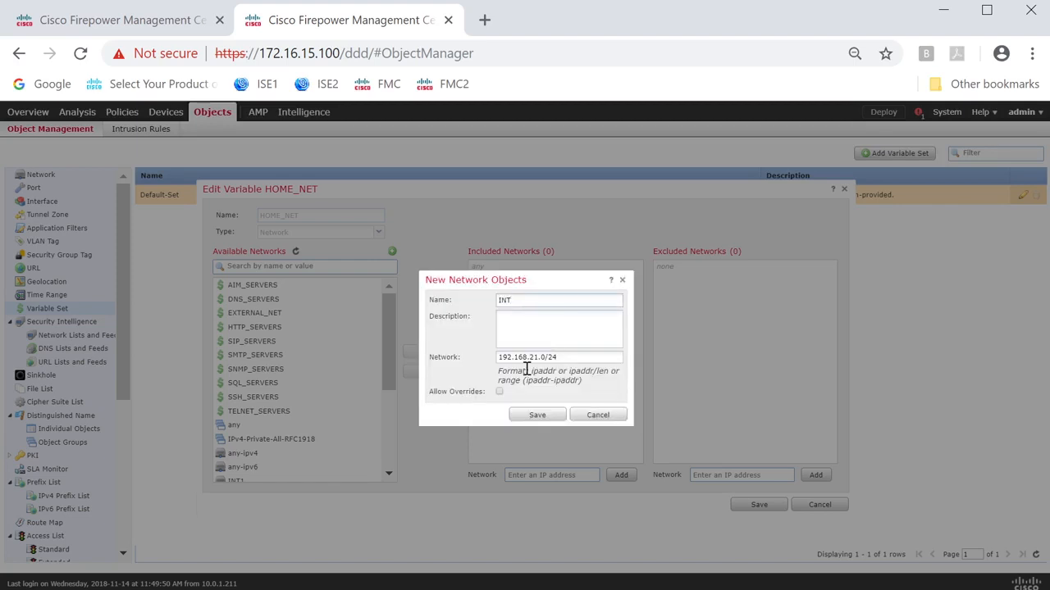
{"action": "type", "text": "2"}
{"action": "left_click", "coordinate": [538, 415]}
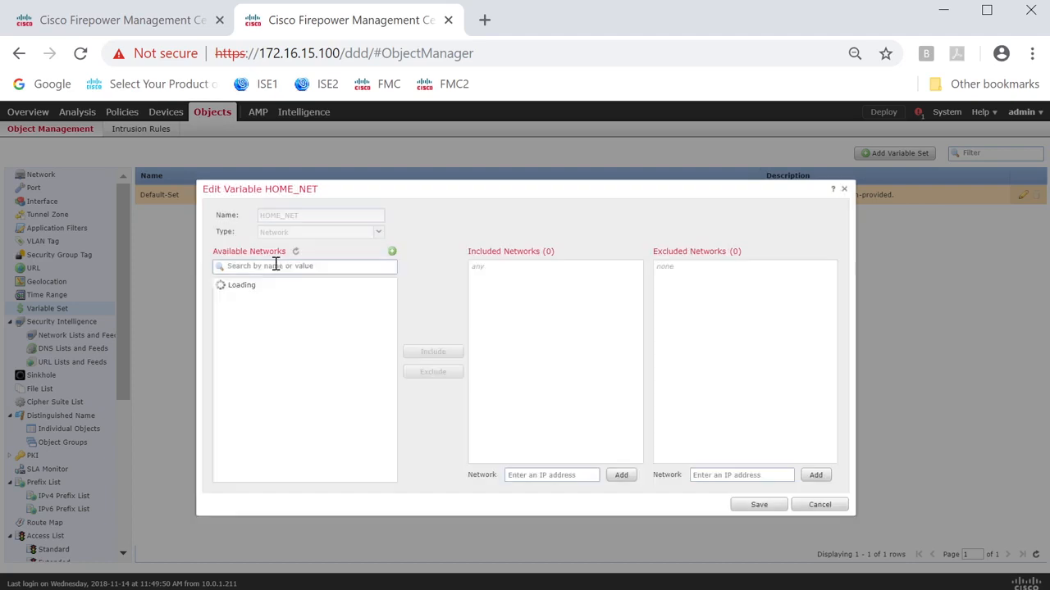
Find the INT2 object, include it in HOME_NET's networks and save the variable.
{"action": "left_click", "coordinate": [275, 266]}
{"action": "type", "text": "IN"}
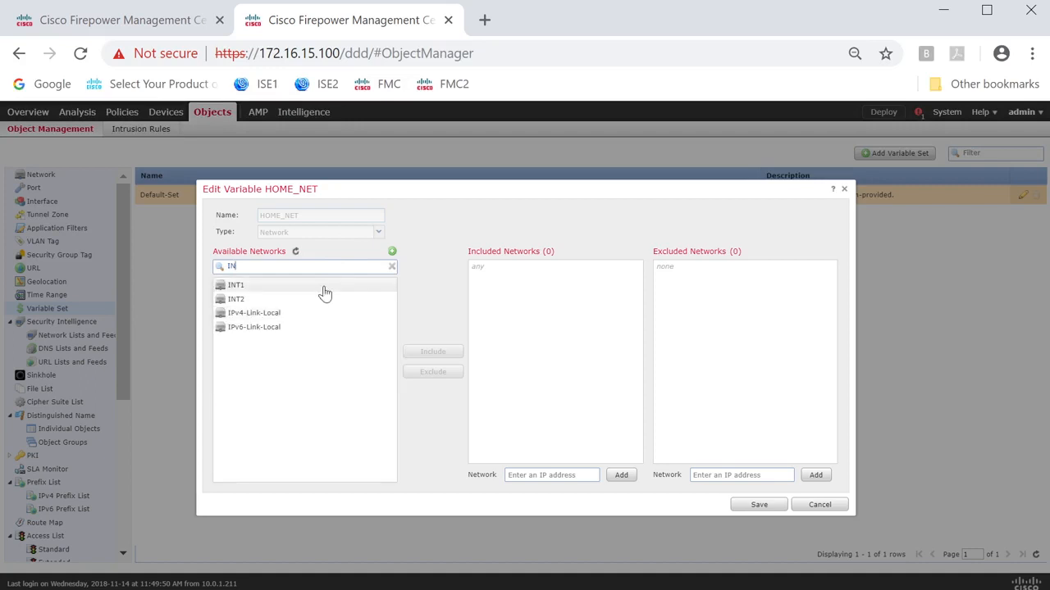
{"action": "left_click", "coordinate": [274, 302]}
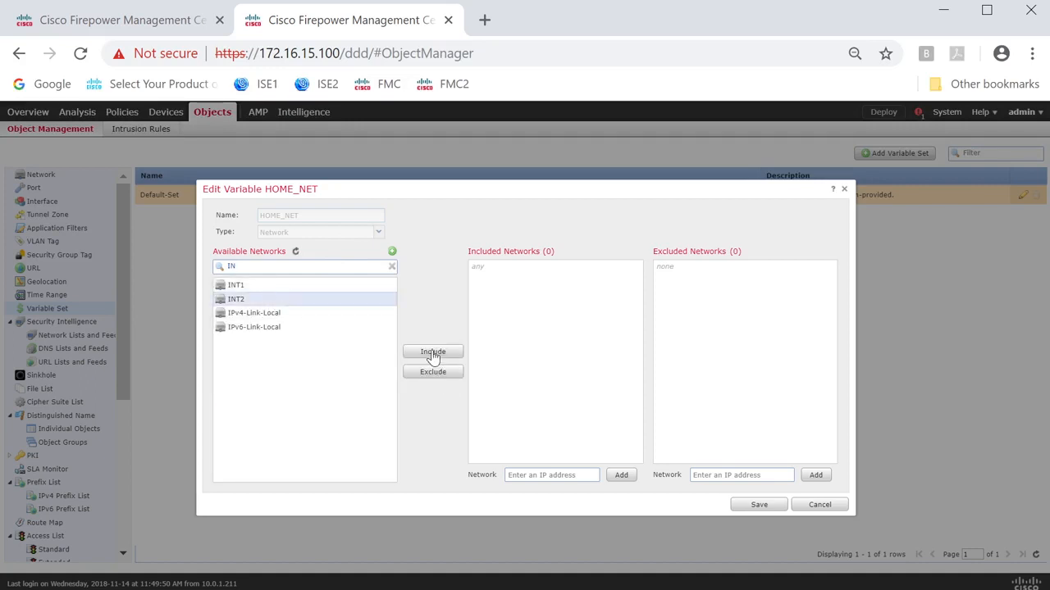
{"action": "left_click", "coordinate": [430, 351]}
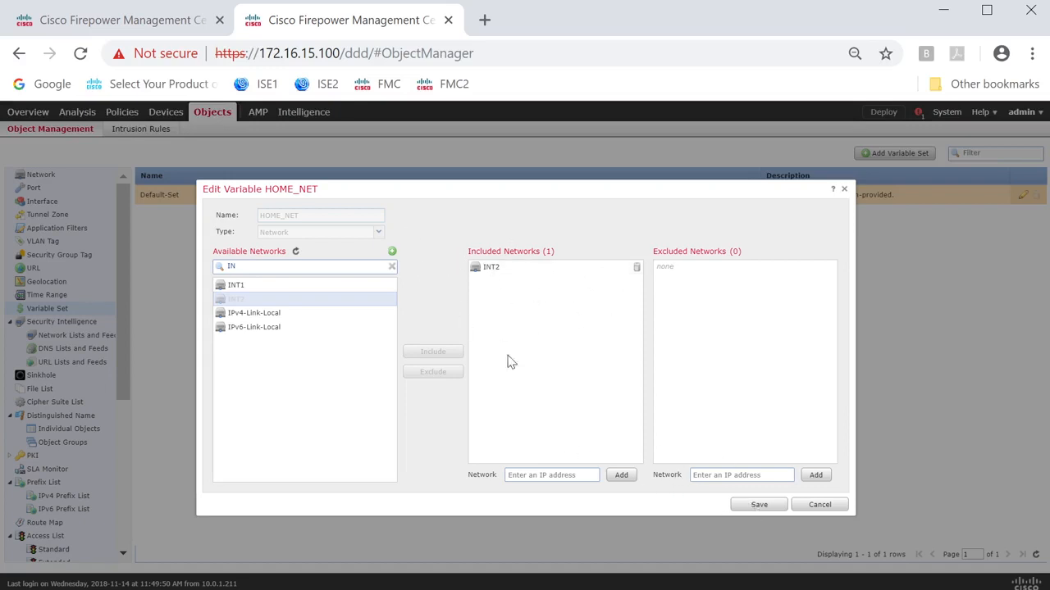
{"action": "left_click", "coordinate": [746, 508]}
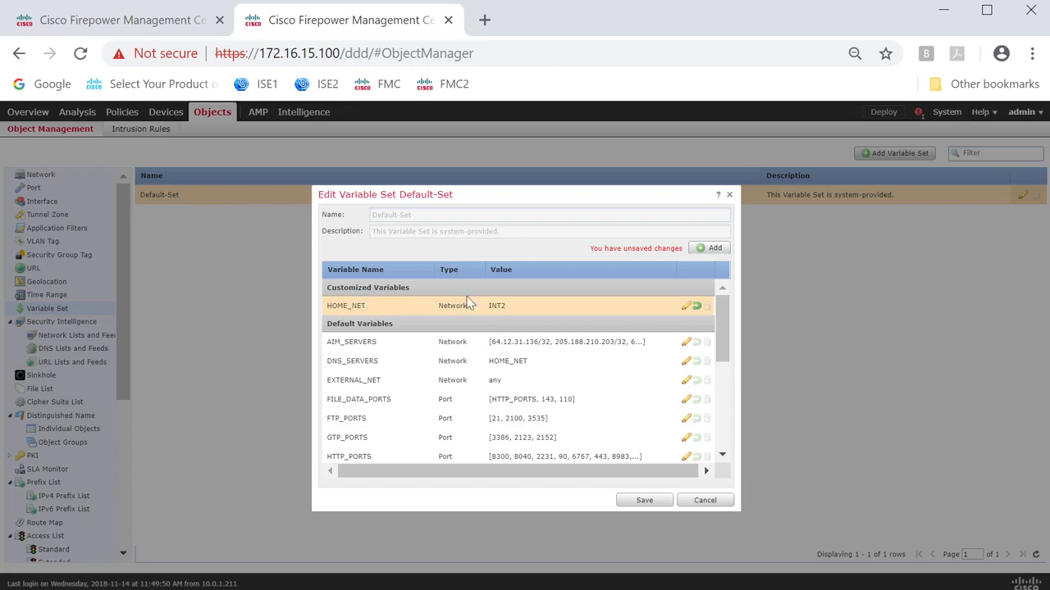
Review the remaining variables in Default-Set and save the variable set, accepting the effect on other sets.
{"action": "scroll", "coordinate": [407, 357], "scroll_direction": "down", "scroll_amount": 3}
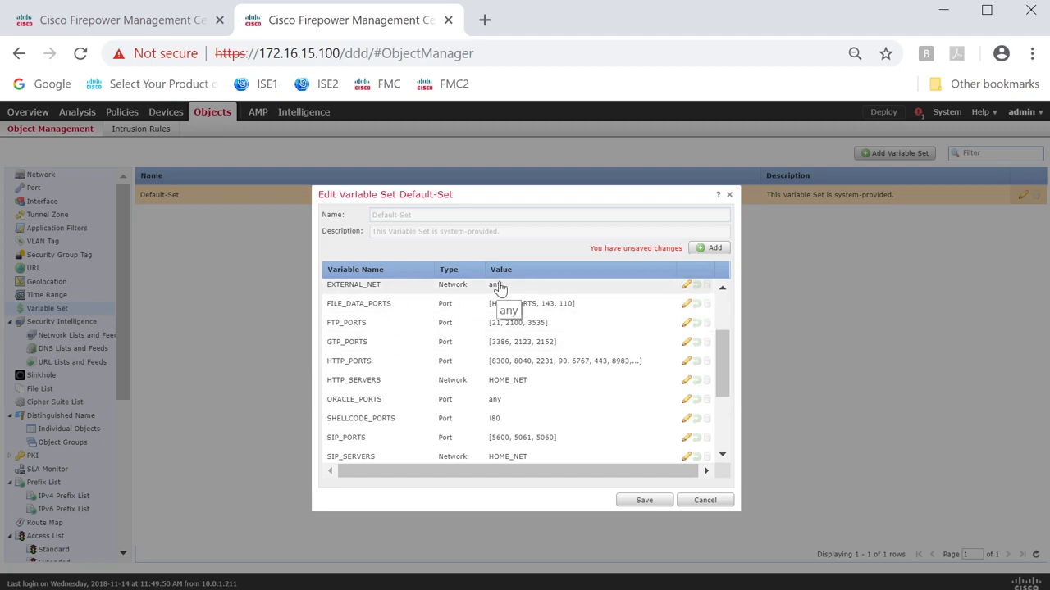
{"action": "scroll", "coordinate": [501, 289], "scroll_direction": "up", "scroll_amount": 3}
{"action": "left_click", "coordinate": [645, 501]}
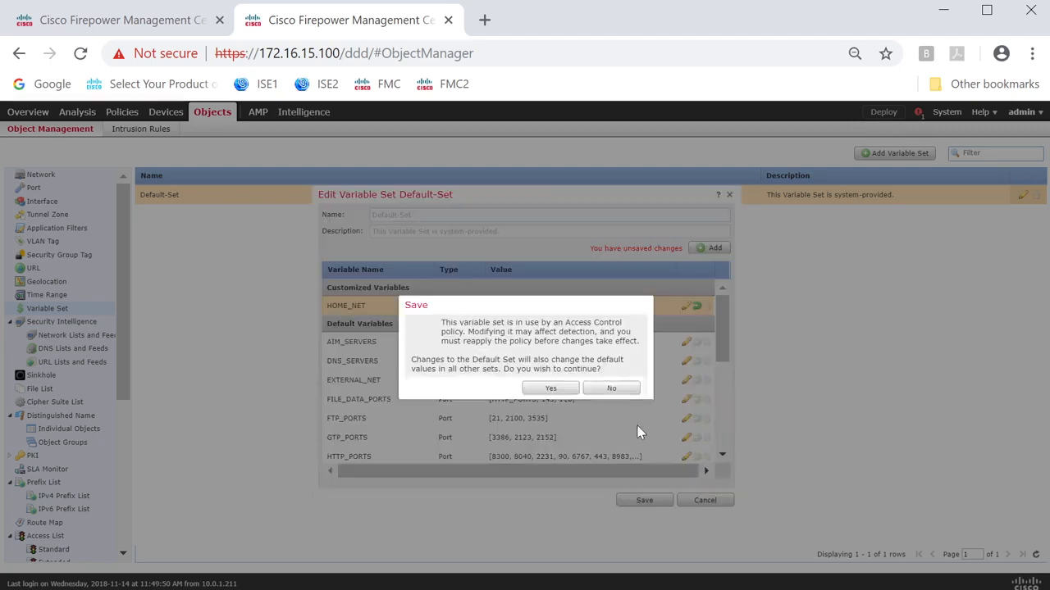
{"action": "left_click", "coordinate": [547, 388]}
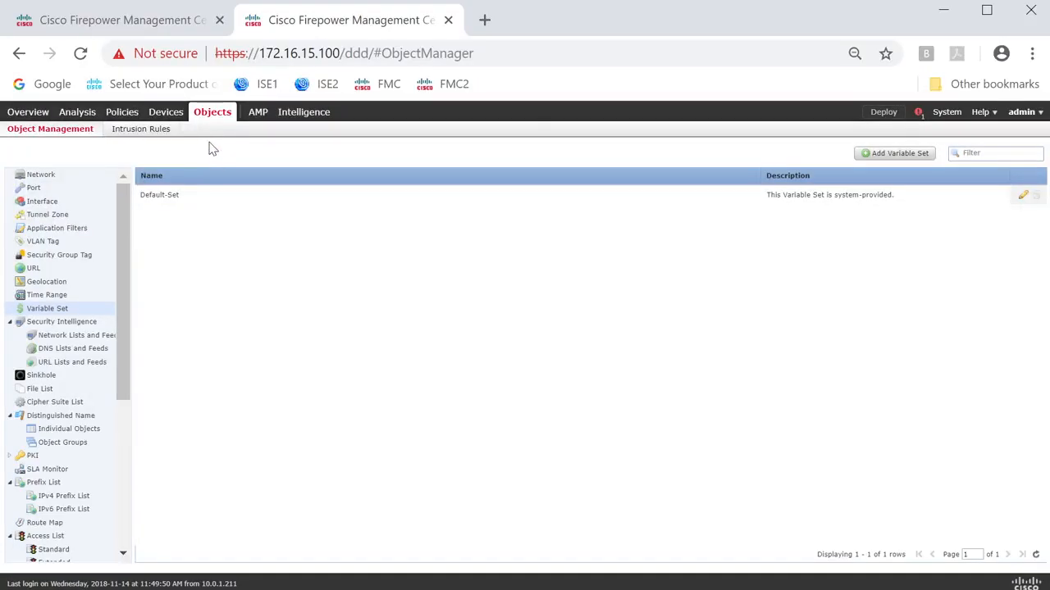
Create an intrusion policy named MYIPP with Drop when Inline enabled, based on Balanced Security and Connectivity, and open it for editing.
{"action": "mouse_move", "coordinate": [123, 112]}
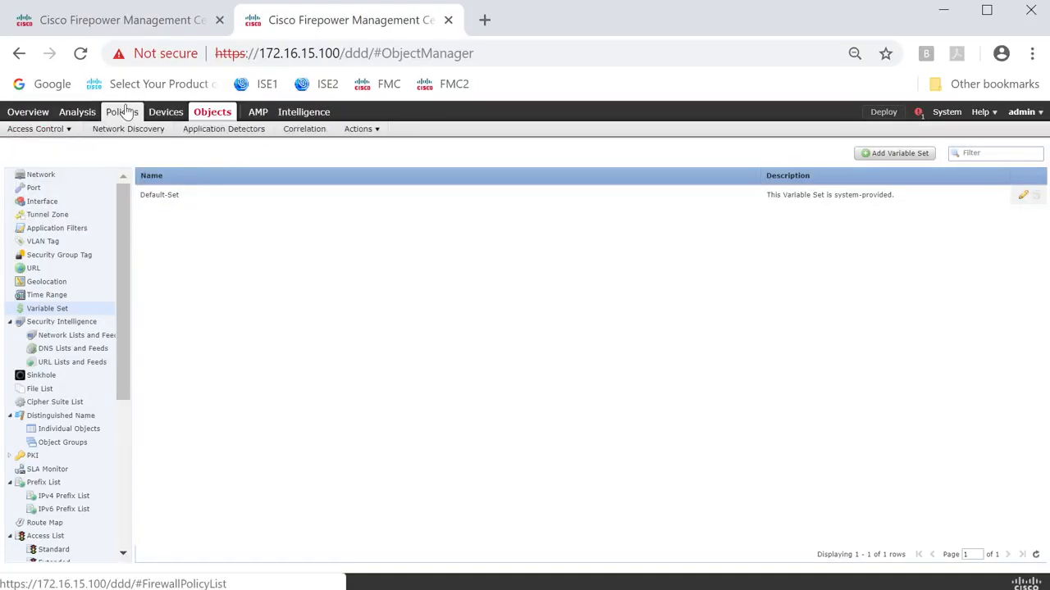
{"action": "left_click", "coordinate": [122, 112]}
{"action": "mouse_move", "coordinate": [37, 129]}
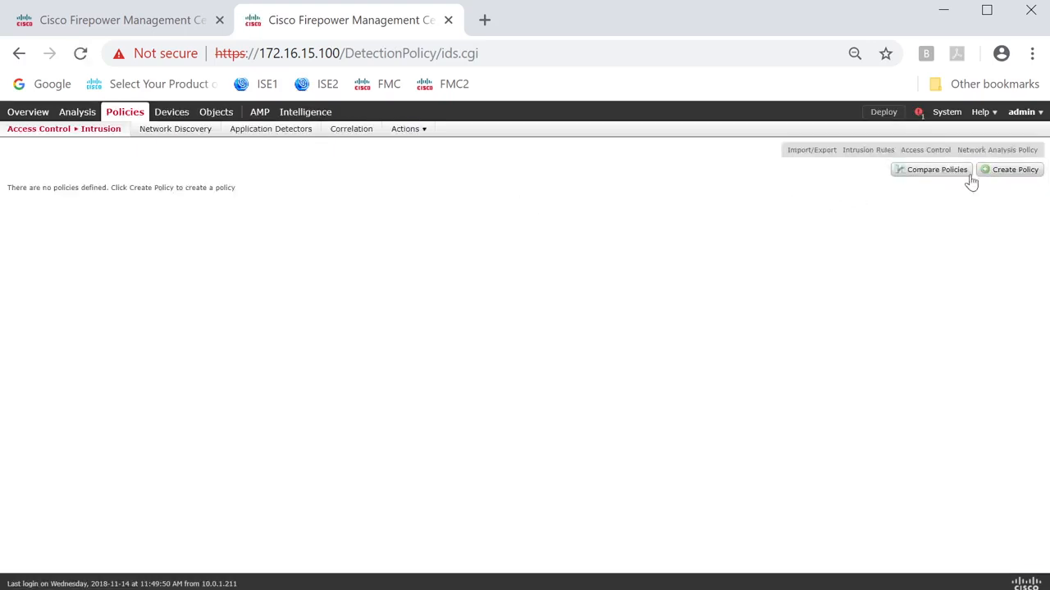
{"action": "left_click", "coordinate": [1001, 174]}
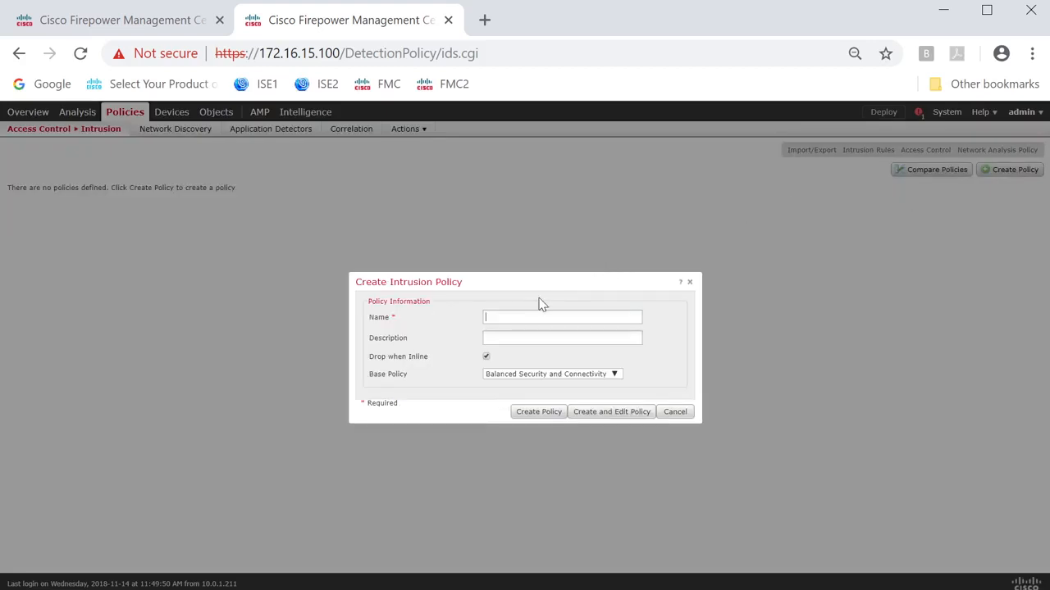
{"action": "type", "text": "MYIPP"}
{"action": "left_click_drag", "start_coordinate": [427, 356], "coordinate": [371, 361]}
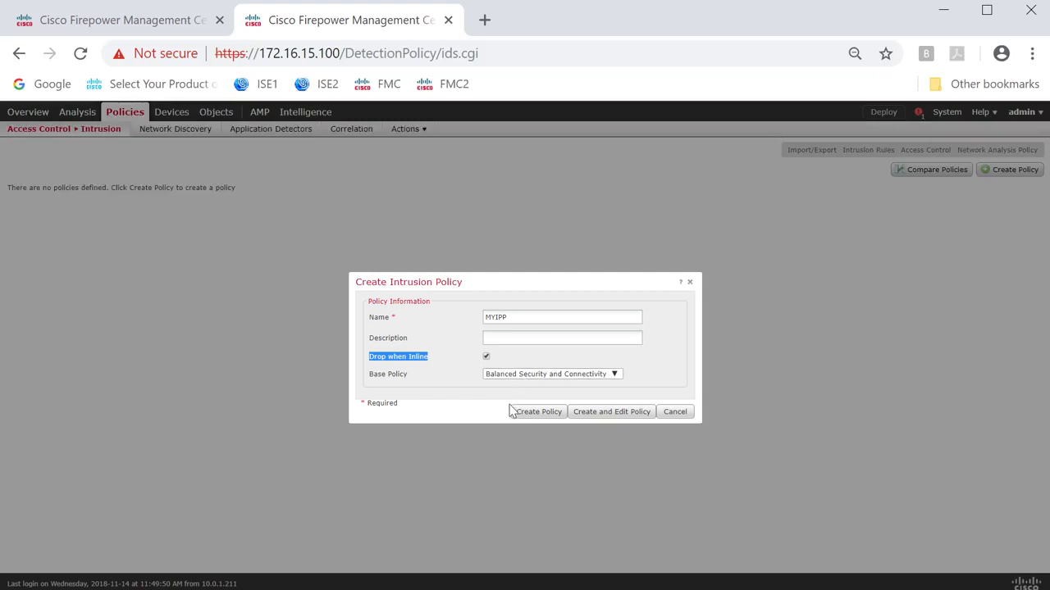
{"action": "left_click", "coordinate": [601, 412]}
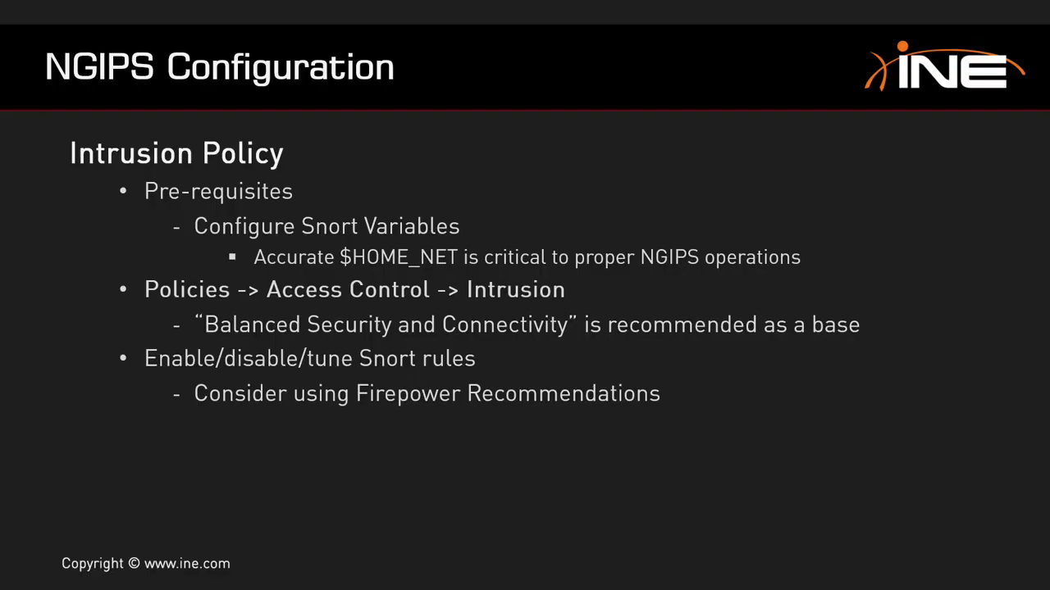
{"action": "key", "text": "Right"}
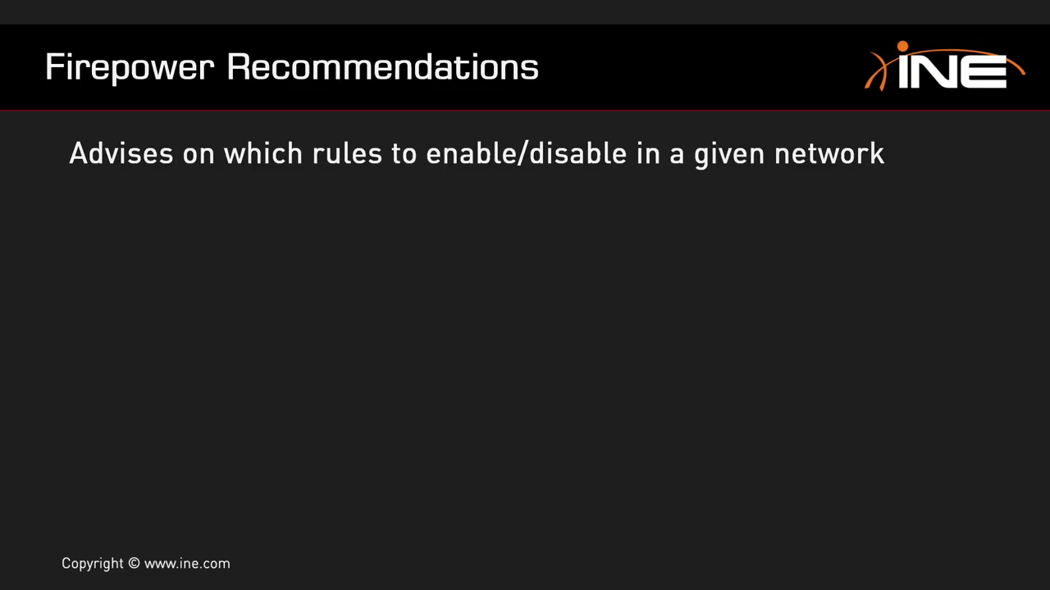
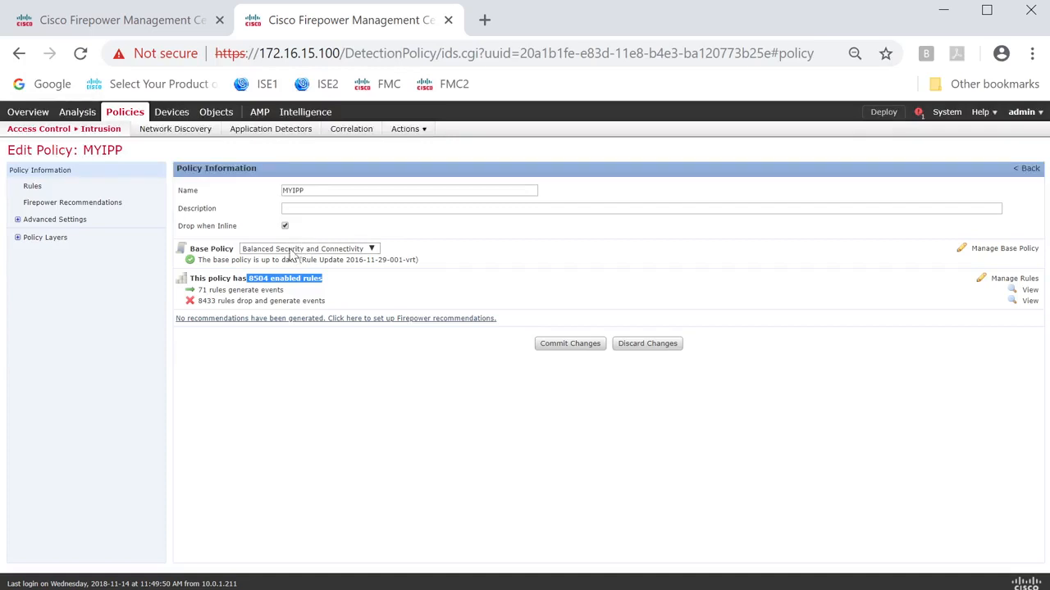
Expand the advanced settings of MYIPP's Firepower Recommendations and set the recommendation threshold to Low.
{"action": "left_click", "coordinate": [59, 202]}
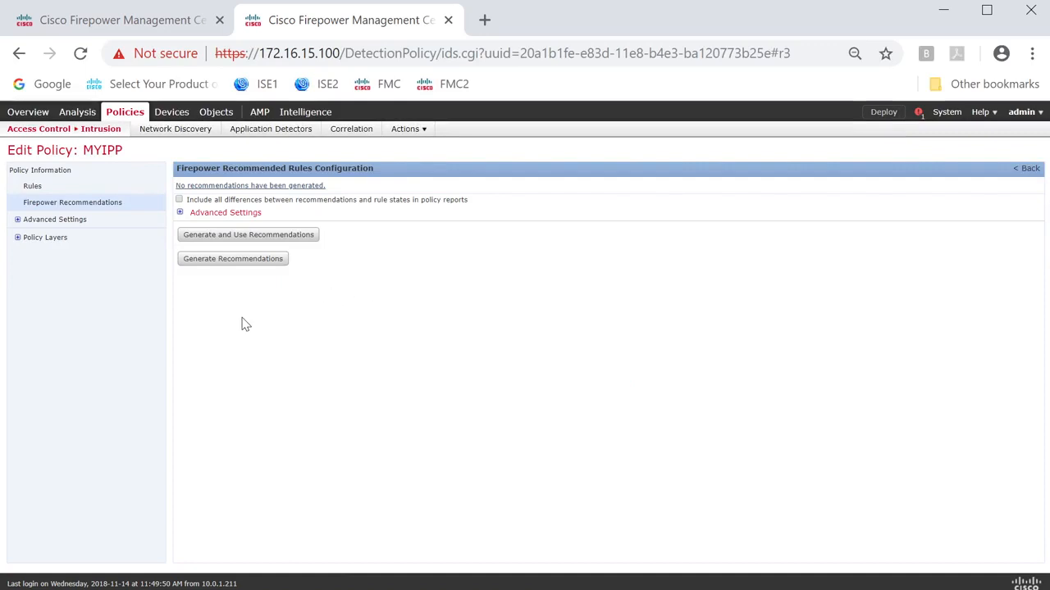
{"action": "left_click", "coordinate": [179, 213]}
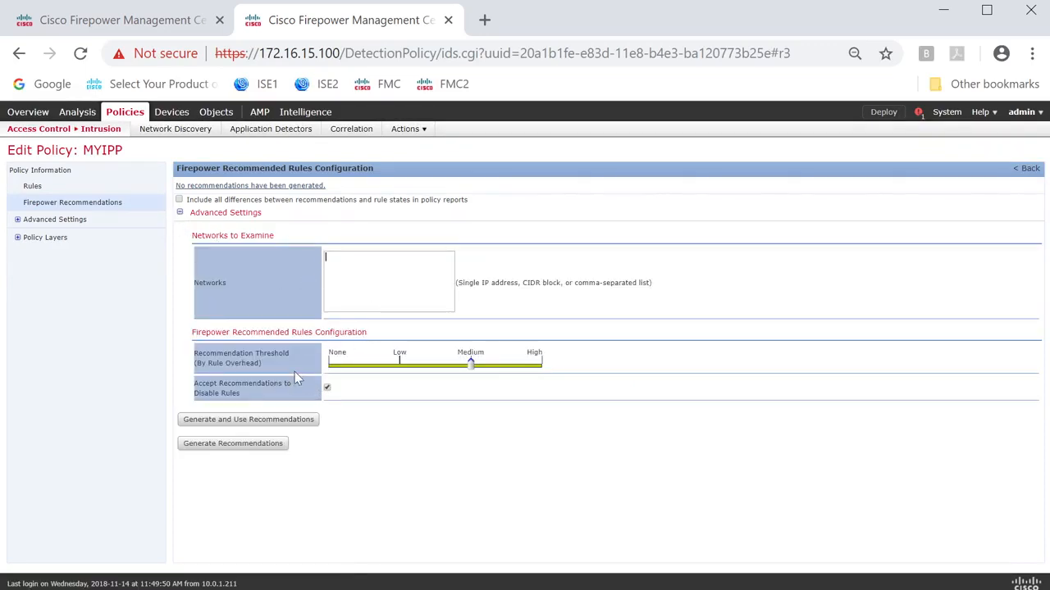
{"action": "left_click", "coordinate": [402, 363]}
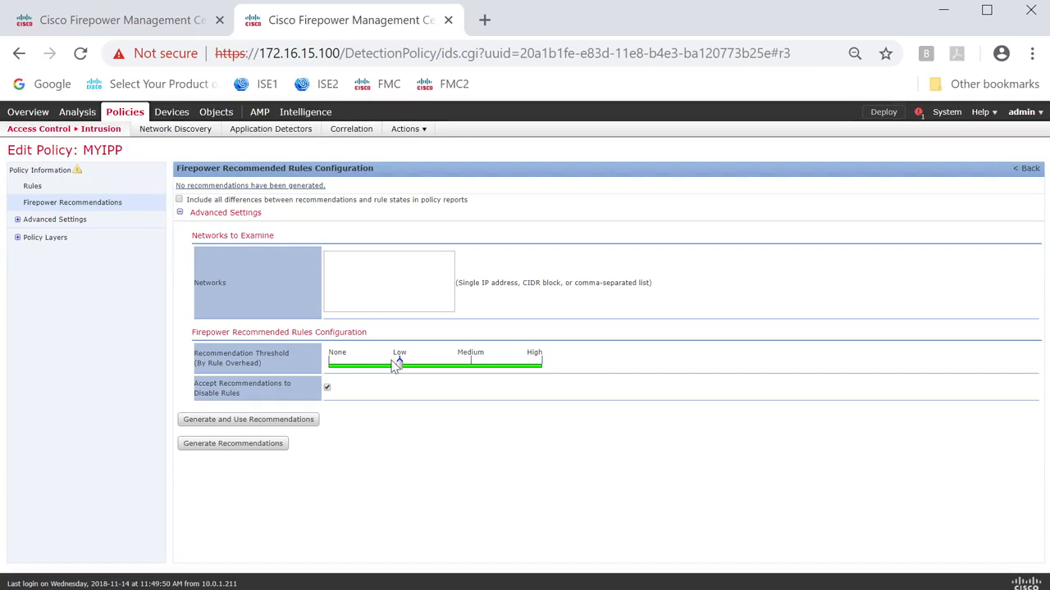
{"action": "left_click", "coordinate": [542, 361]}
{"action": "left_click", "coordinate": [400, 366]}
{"action": "left_click", "coordinate": [471, 362]}
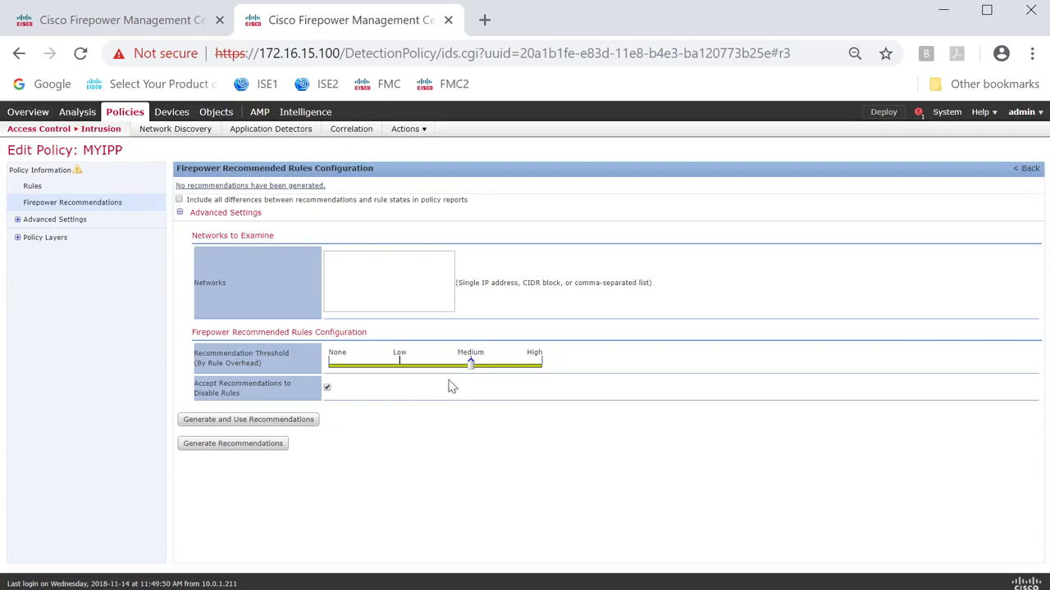
{"action": "left_click", "coordinate": [401, 361]}
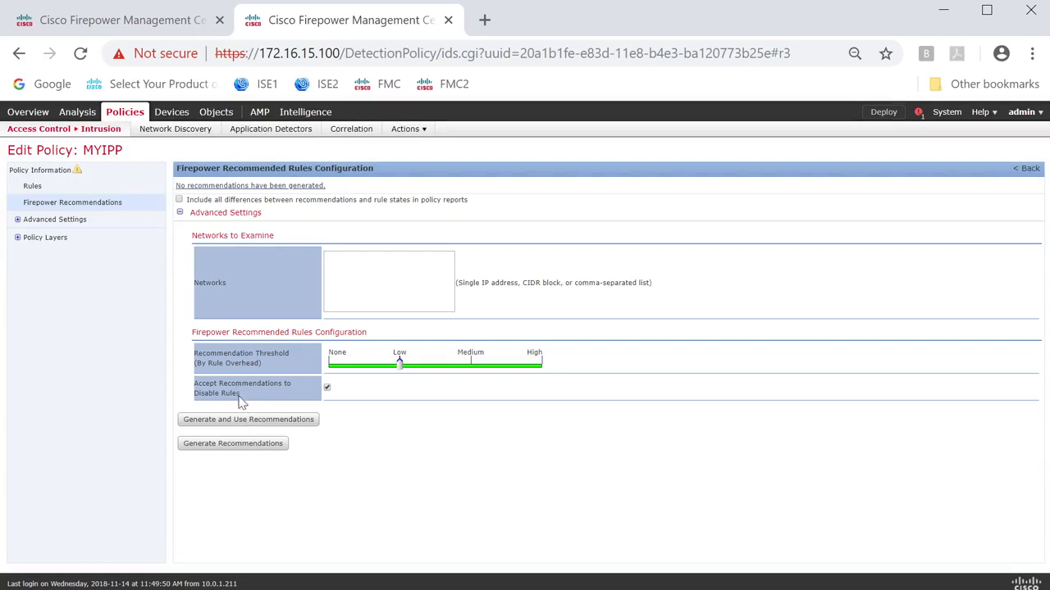
Generate Firepower recommendations without applying them, keeping Accept Recommendations to Disable Rules enabled, and acknowledge completion.
{"action": "left_click_drag", "start_coordinate": [241, 402], "coordinate": [193, 383]}
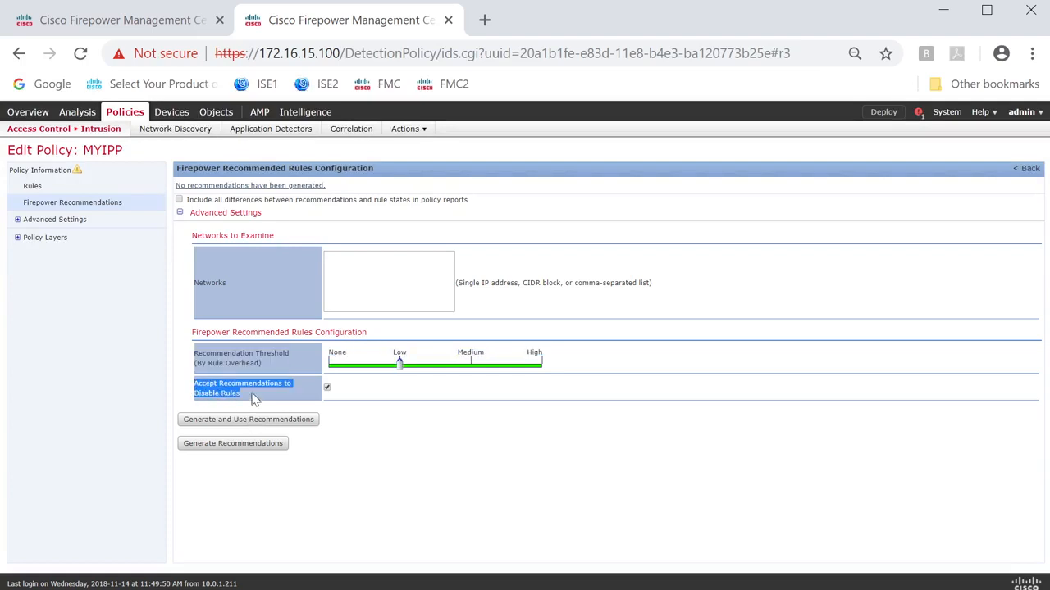
{"action": "left_click_drag", "start_coordinate": [254, 399], "coordinate": [196, 383]}
{"action": "left_click", "coordinate": [232, 445]}
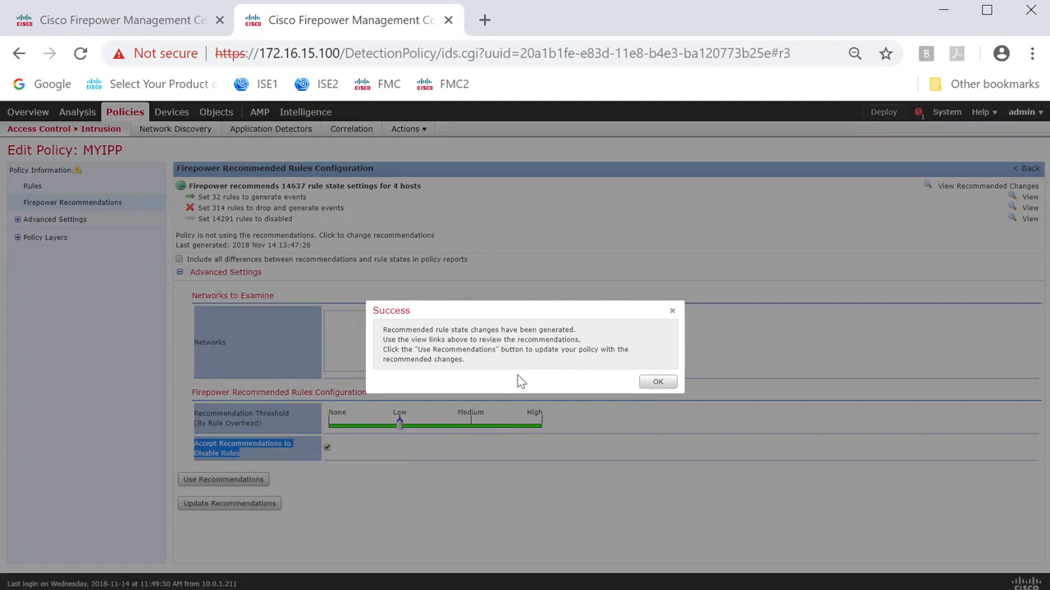
{"action": "left_click", "coordinate": [657, 382]}
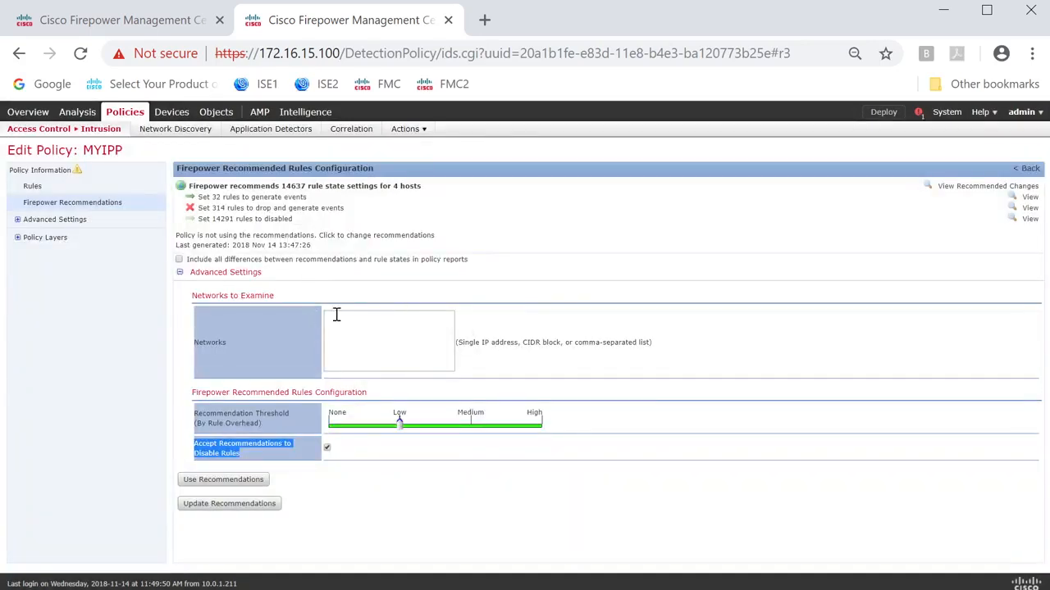
Examine the recommendation summary for rules set to generate events, drop and generate events, or be disabled, and the hosts covered.
{"action": "left_click", "coordinate": [375, 215]}
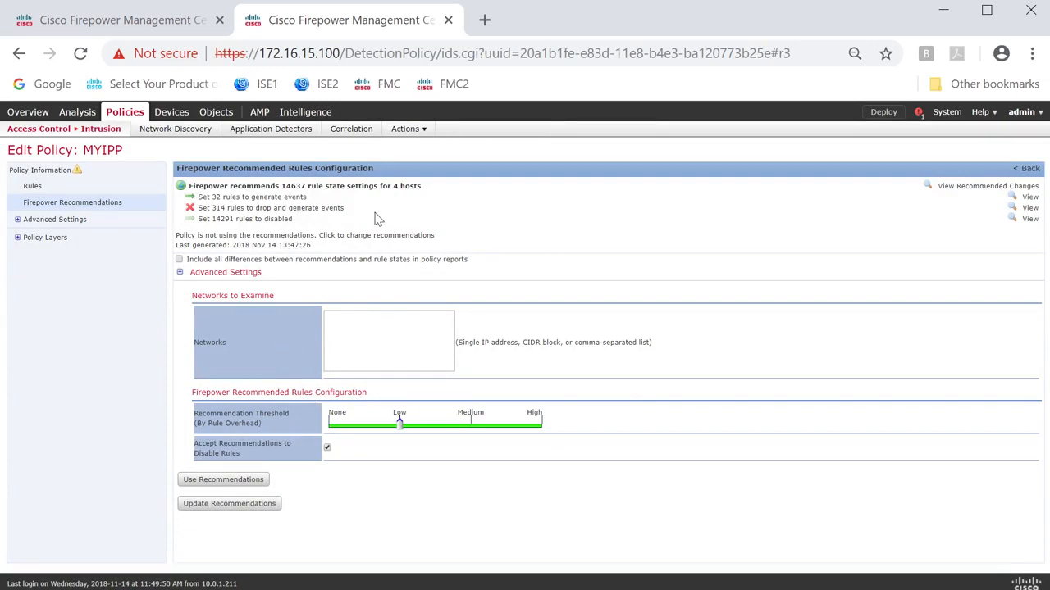
{"action": "left_click_drag", "start_coordinate": [334, 197], "coordinate": [197, 202]}
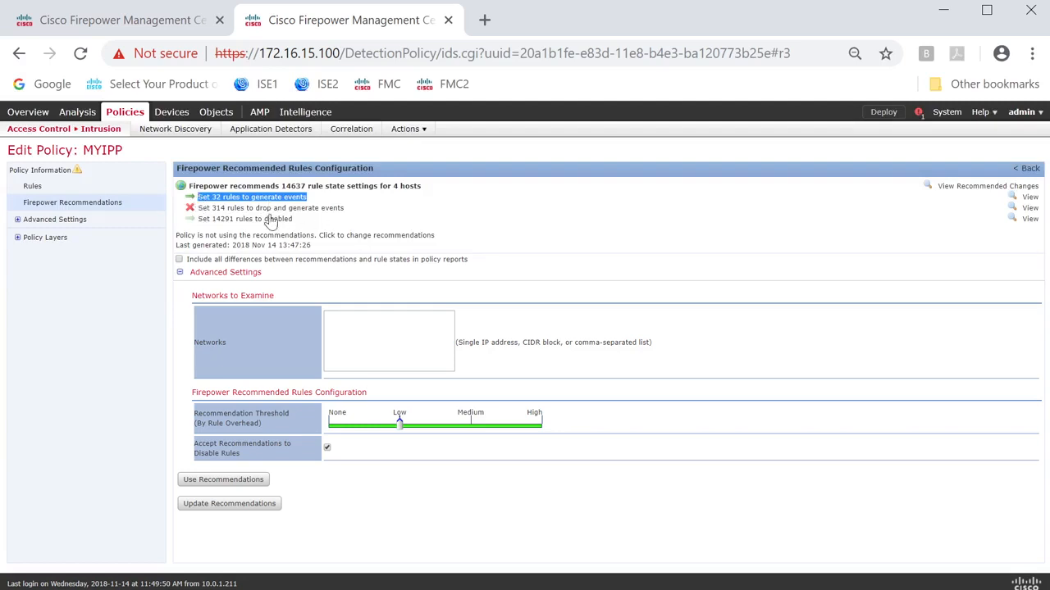
{"action": "left_click_drag", "start_coordinate": [339, 211], "coordinate": [198, 211]}
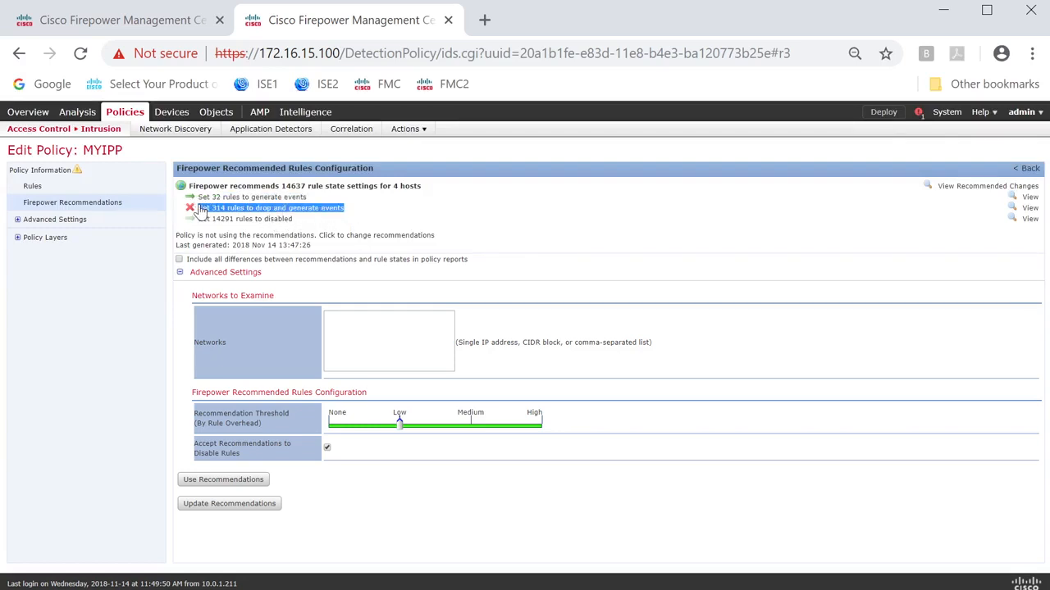
{"action": "left_click_drag", "start_coordinate": [364, 211], "coordinate": [196, 210]}
{"action": "left_click_drag", "start_coordinate": [305, 226], "coordinate": [220, 223]}
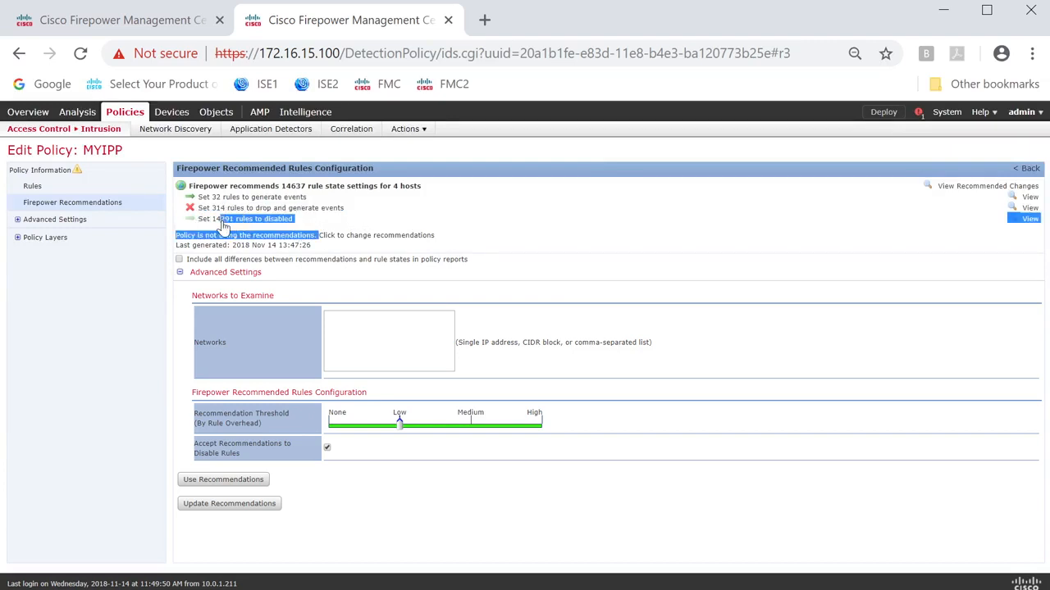
{"action": "left_click", "coordinate": [305, 223]}
{"action": "left_click_drag", "start_coordinate": [305, 226], "coordinate": [194, 226]}
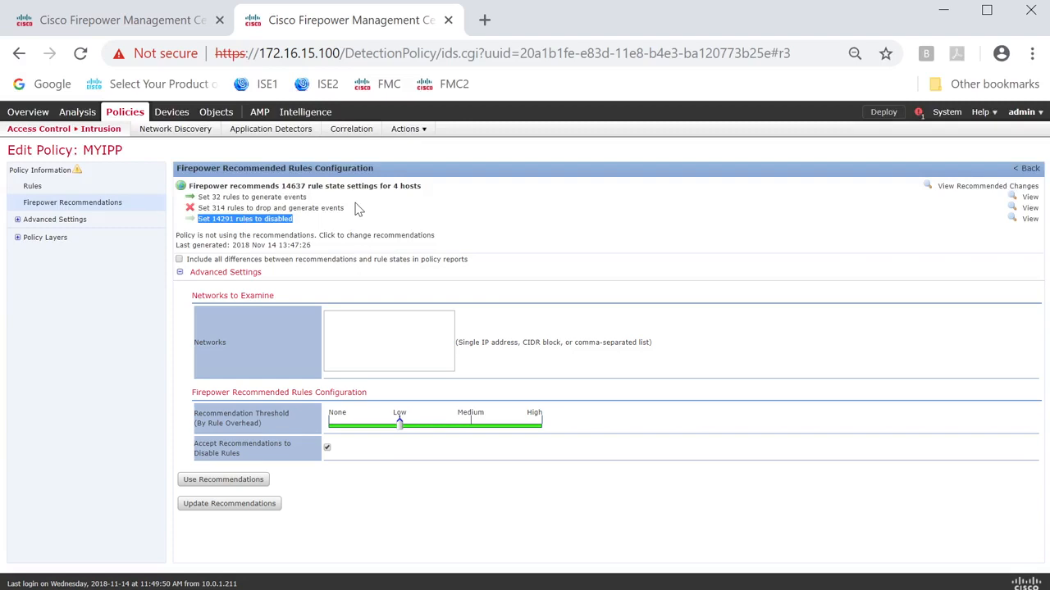
{"action": "left_click_drag", "start_coordinate": [430, 187], "coordinate": [389, 197]}
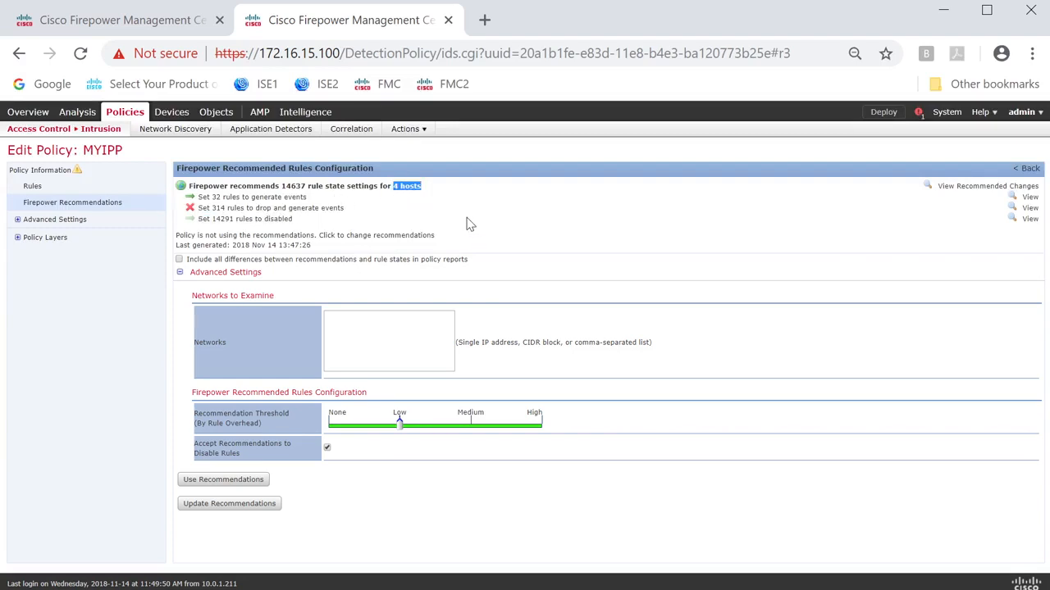
View the recommended changes and browse the first three pages, comparing each rule's current state with its Firepower recommendation.
{"action": "left_click", "coordinate": [970, 191]}
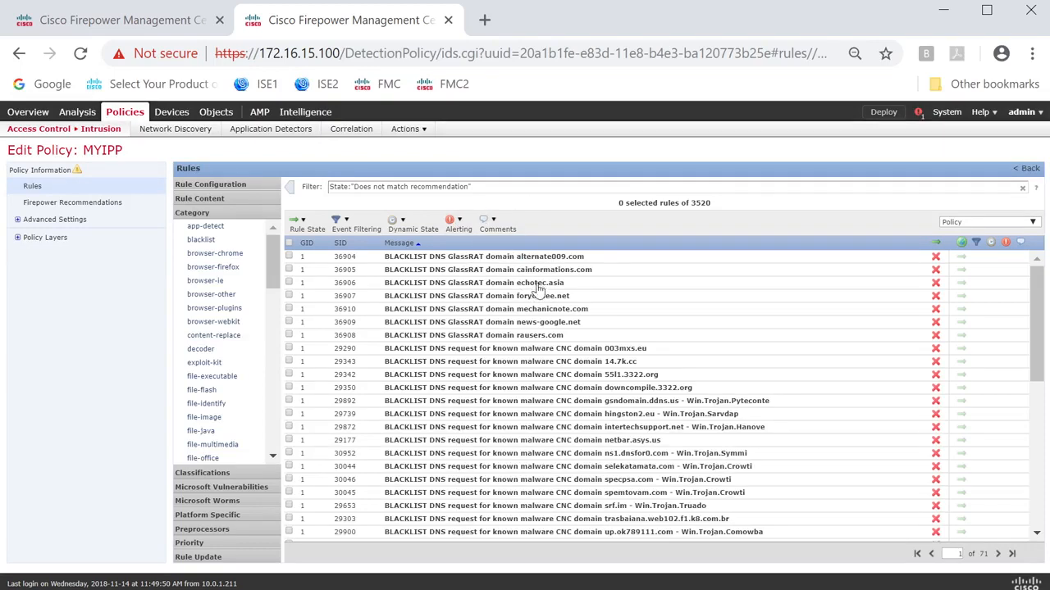
{"action": "scroll", "coordinate": [535, 330], "scroll_direction": "down", "scroll_amount": 5}
{"action": "scroll", "coordinate": [668, 344], "scroll_direction": "up", "scroll_amount": 5}
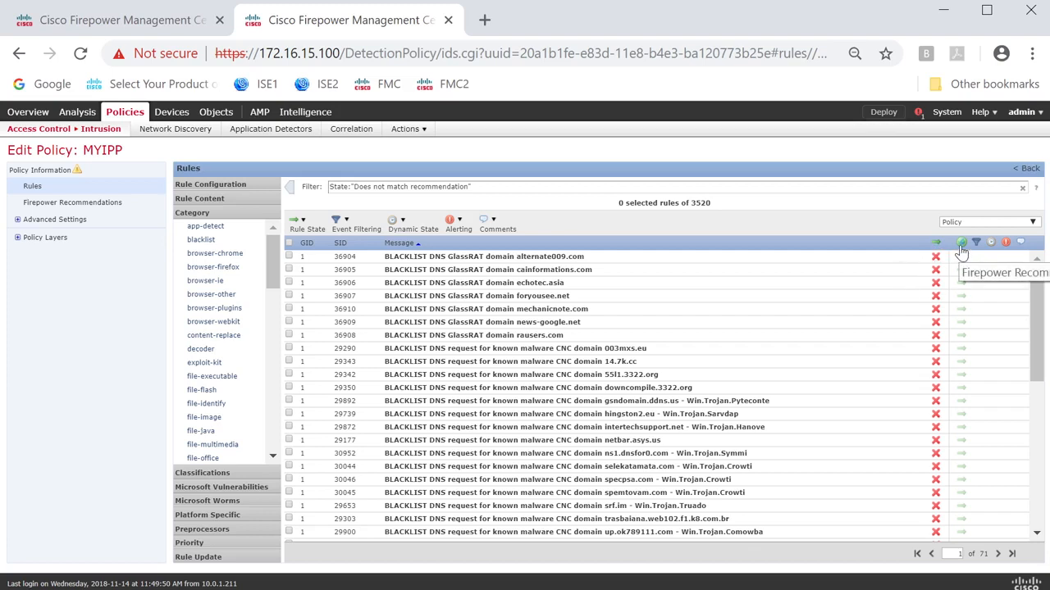
{"action": "scroll", "coordinate": [845, 350], "scroll_direction": "down", "scroll_amount": 5}
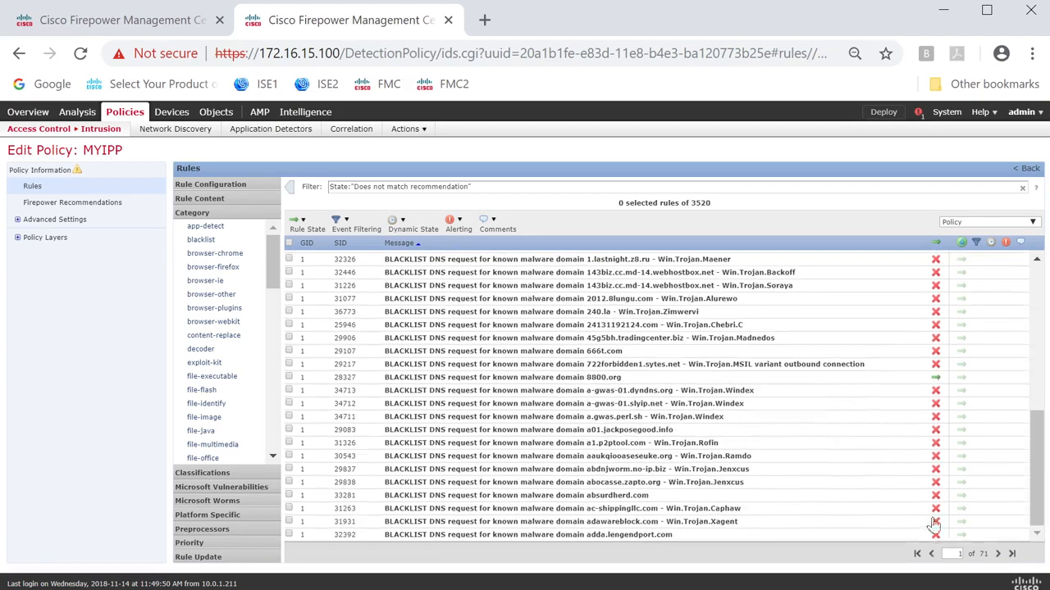
{"action": "left_click", "coordinate": [998, 555]}
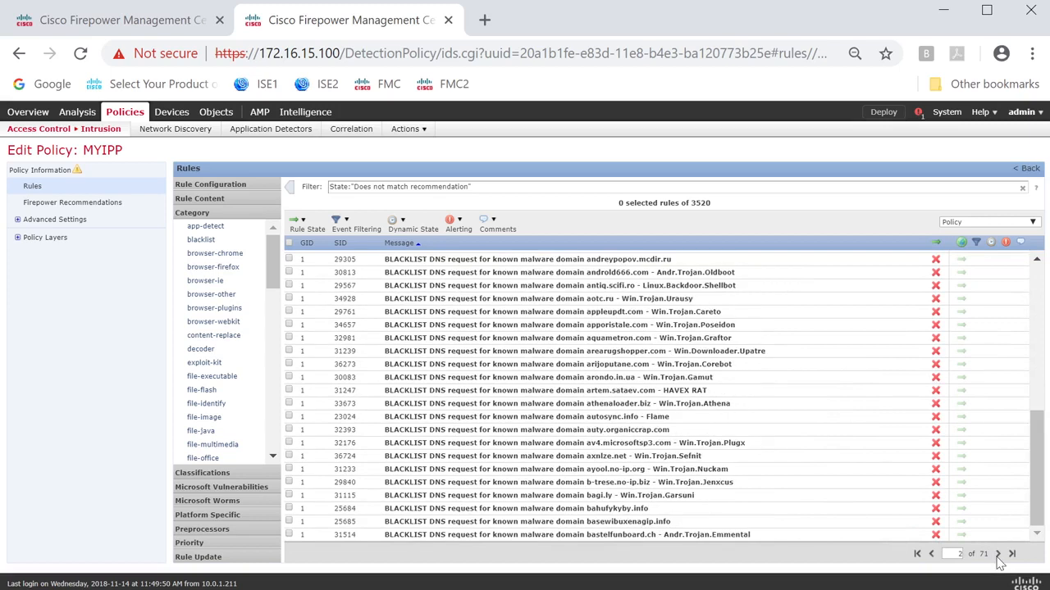
{"action": "left_click", "coordinate": [998, 555]}
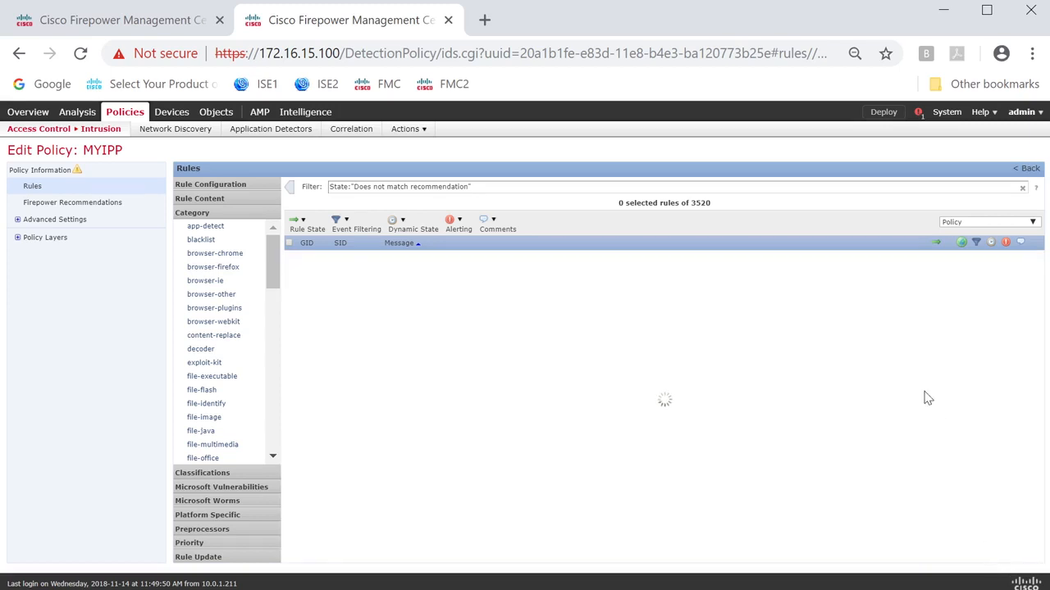
{"action": "scroll", "coordinate": [853, 361], "scroll_direction": "down", "scroll_amount": 5}
{"action": "scroll", "coordinate": [856, 359], "scroll_direction": "up", "scroll_amount": 5}
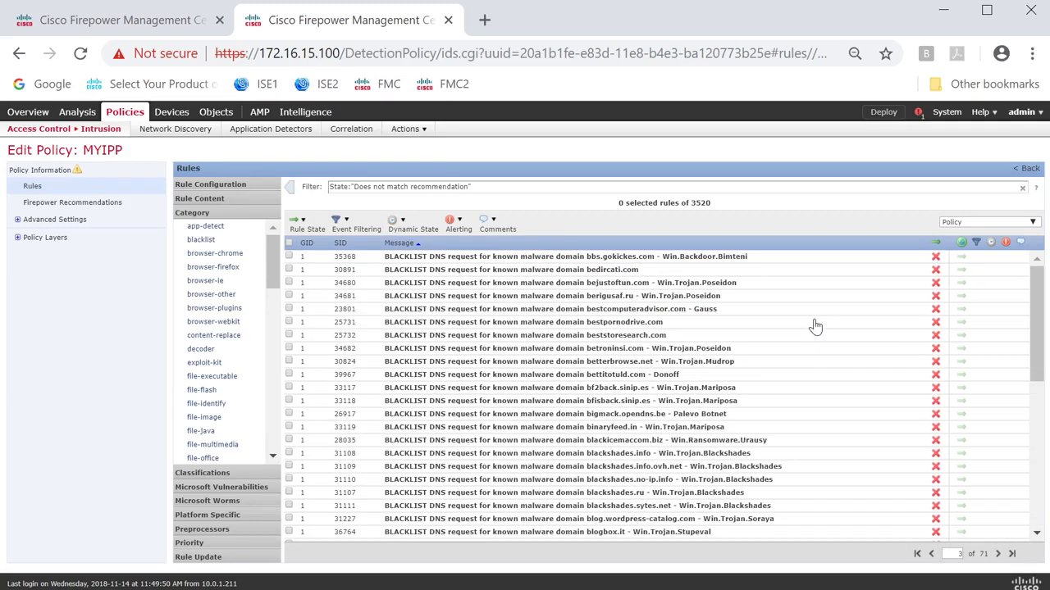
{"action": "scroll", "coordinate": [813, 325], "scroll_direction": "down", "scroll_amount": 5}
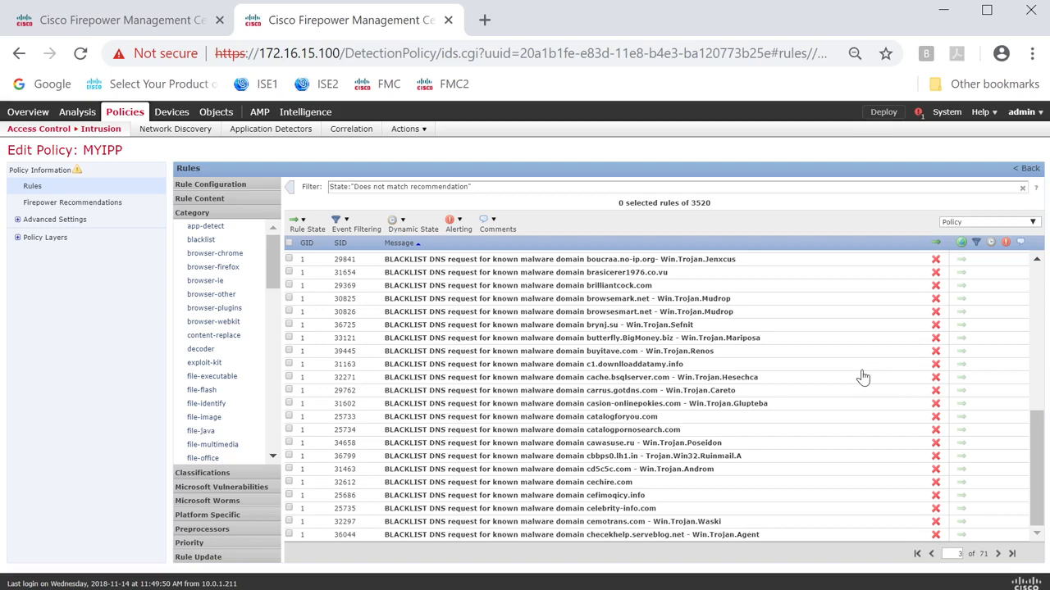
Inspect the details and rule documentation of the c1.downlloaddatamy.info malware domain rule, and return to MYIPP's policy information.
{"action": "double_click", "coordinate": [464, 366]}
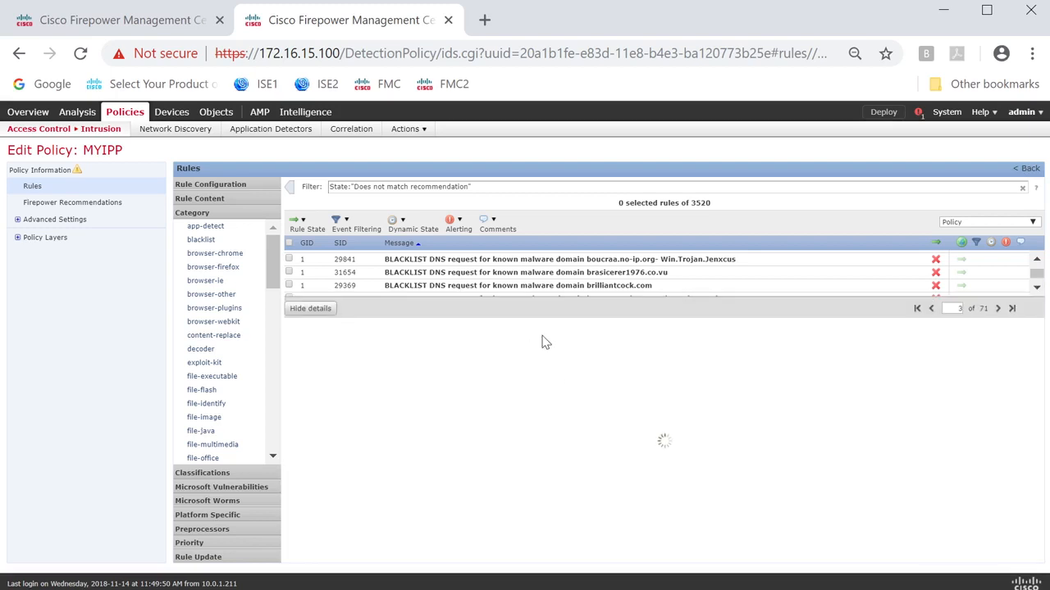
{"action": "scroll", "coordinate": [566, 361], "scroll_direction": "down", "scroll_amount": 5}
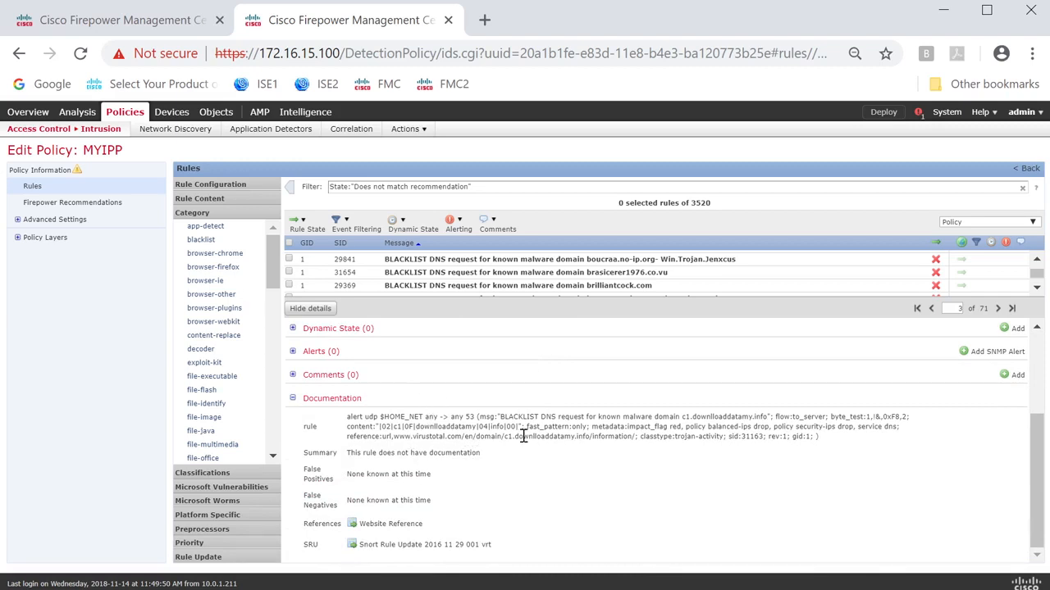
{"action": "scroll", "coordinate": [522, 433], "scroll_direction": "up", "scroll_amount": 3}
{"action": "scroll", "coordinate": [520, 435], "scroll_direction": "down", "scroll_amount": 3}
{"action": "left_click_drag", "start_coordinate": [346, 417], "coordinate": [842, 439]}
{"action": "left_click", "coordinate": [759, 464]}
{"action": "scroll", "coordinate": [541, 356], "scroll_direction": "up", "scroll_amount": 3}
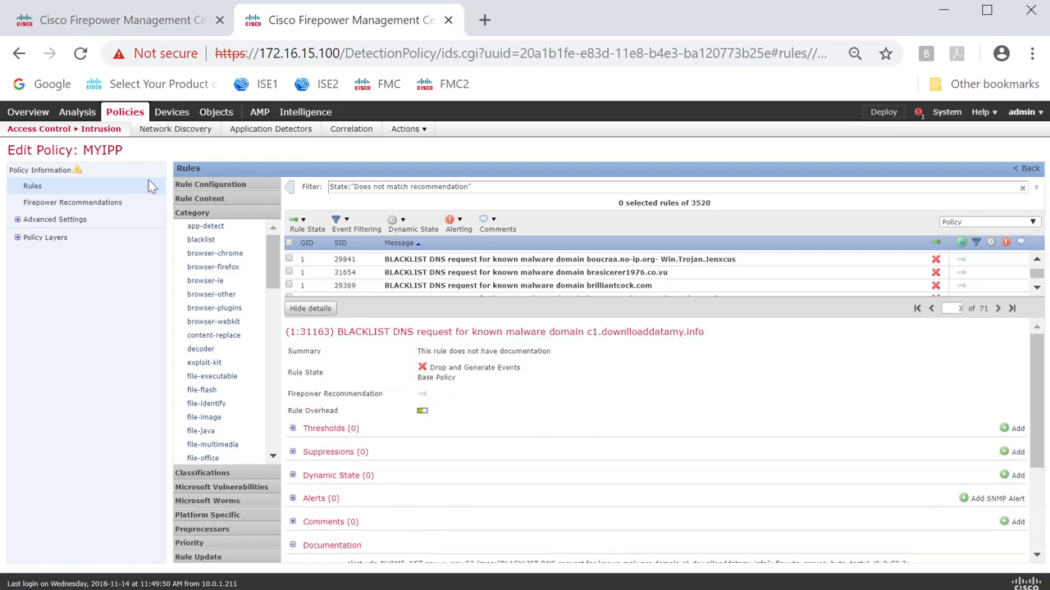
{"action": "left_click", "coordinate": [47, 175]}
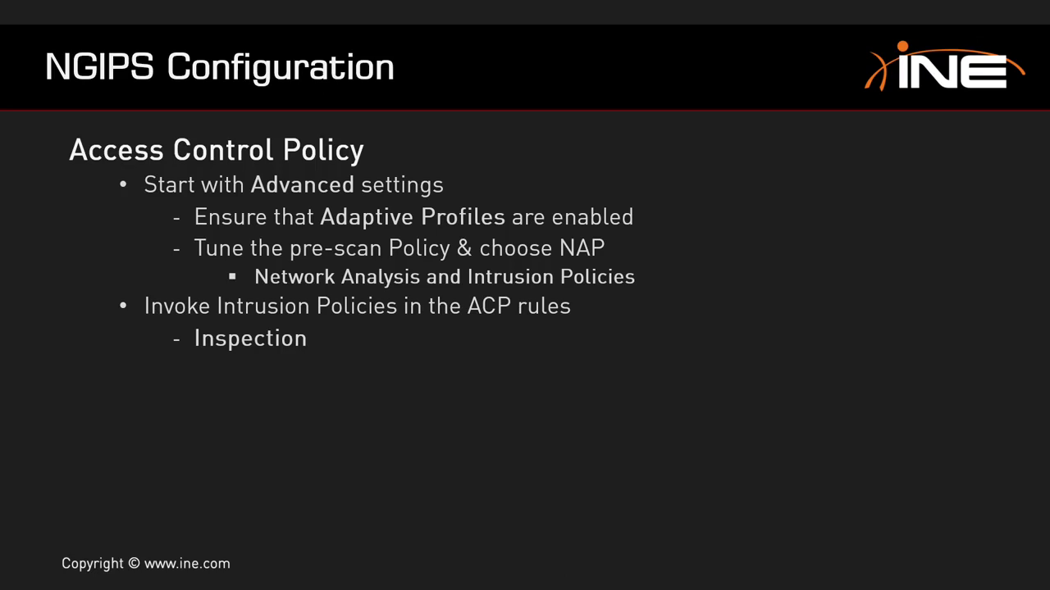
{"action": "key", "text": "Right"}
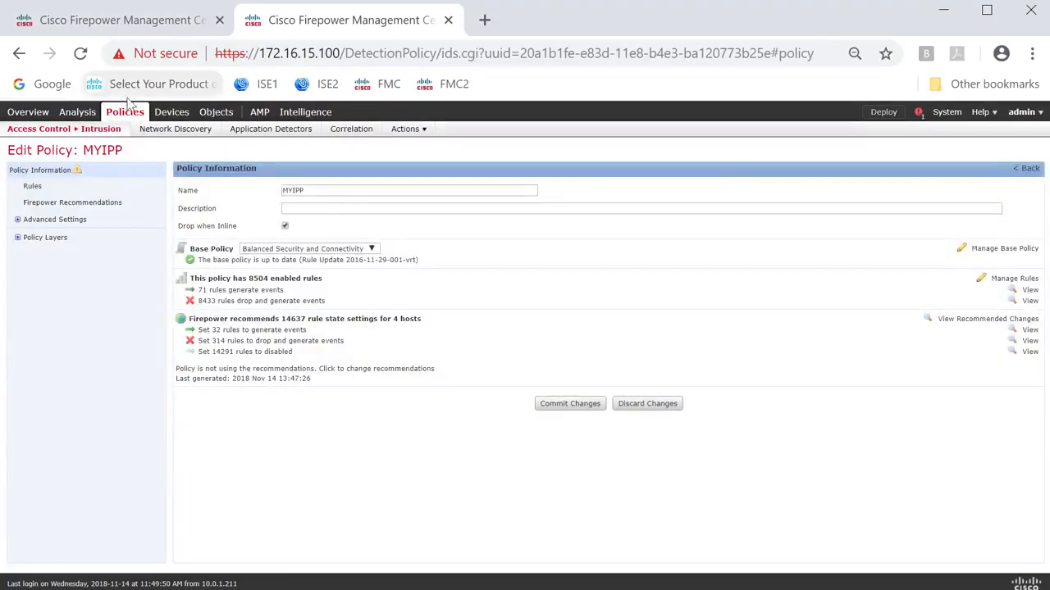
Leave the MYIPP editor without committing its changes and open the list of access control policies.
{"action": "mouse_move", "coordinate": [119, 116]}
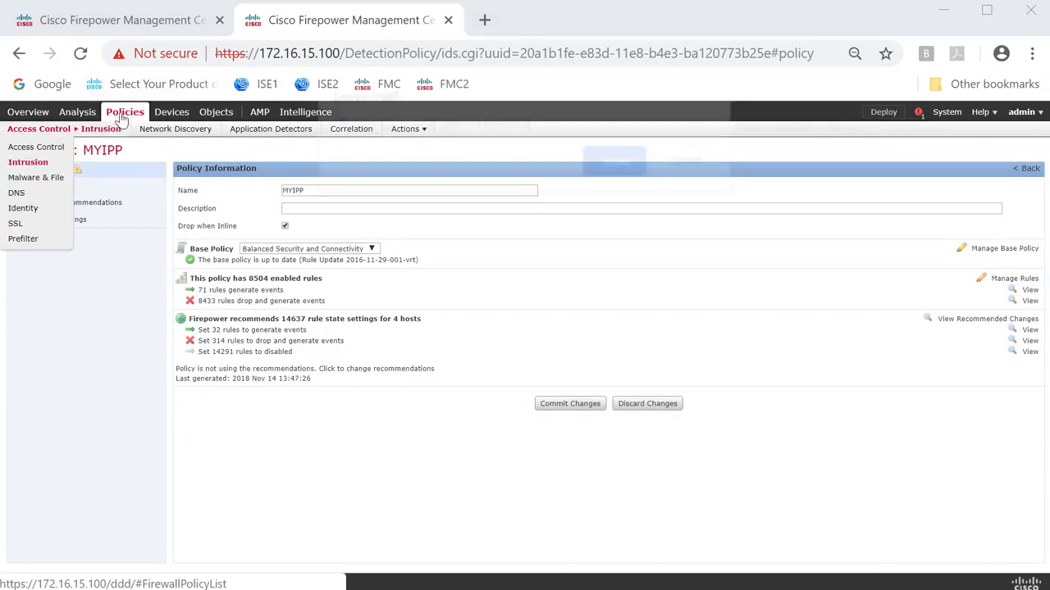
{"action": "left_click", "coordinate": [614, 162]}
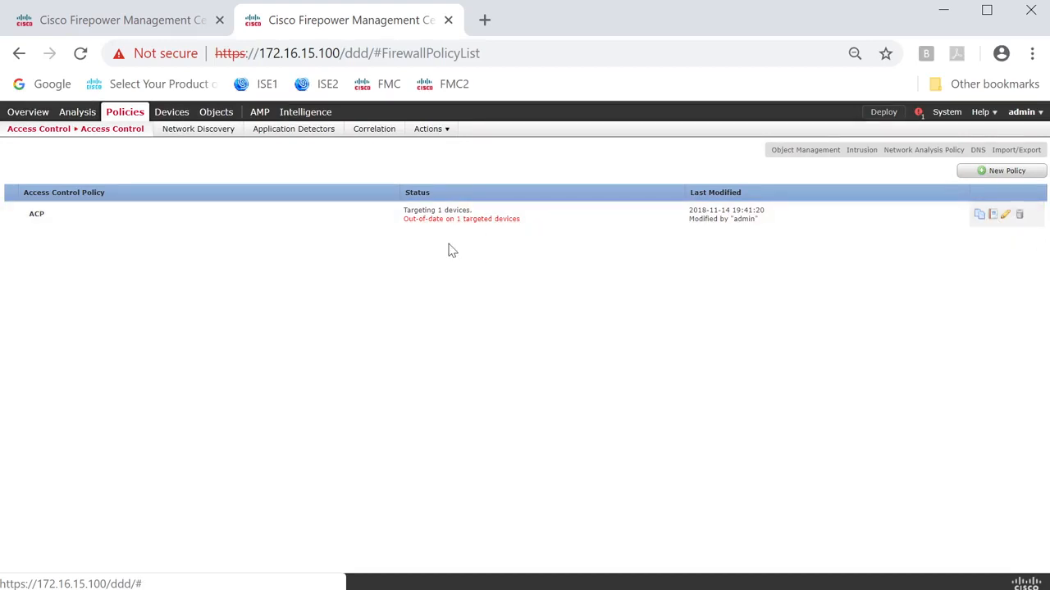
{"action": "left_click", "coordinate": [443, 208]}
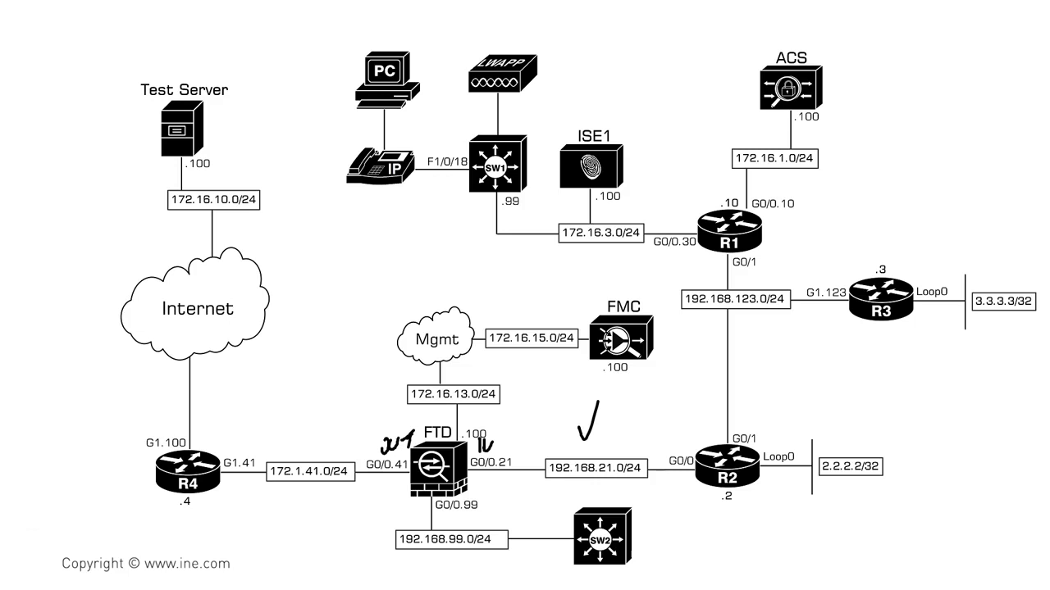
{"action": "mouse_move", "coordinate": [294, 222]}
{"action": "left_mouse_down"}
{"action": "mouse_move", "coordinate": [320, 212]}
{"action": "mouse_move", "coordinate": [336, 235]}
{"action": "mouse_move", "coordinate": [358, 235]}
{"action": "left_mouse_up"}
{"action": "left_click_drag", "start_coordinate": [359, 210], "coordinate": [361, 228]}
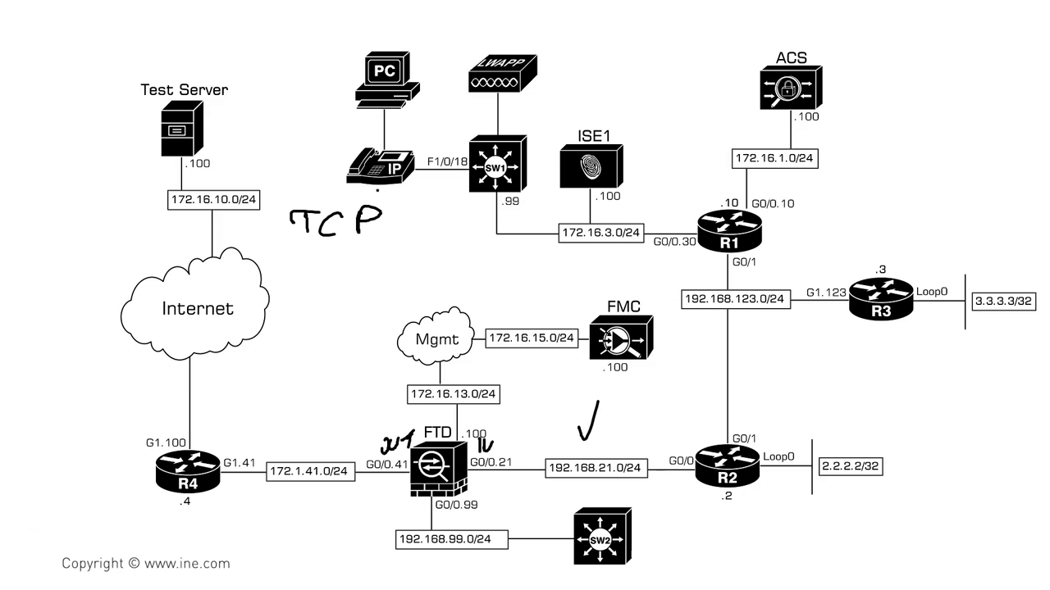
{"action": "left_click_drag", "start_coordinate": [299, 253], "coordinate": [285, 276]}
{"action": "mouse_move", "coordinate": [307, 249]}
{"action": "left_mouse_down"}
{"action": "mouse_move", "coordinate": [308, 276]}
{"action": "mouse_move", "coordinate": [337, 280]}
{"action": "left_mouse_up"}
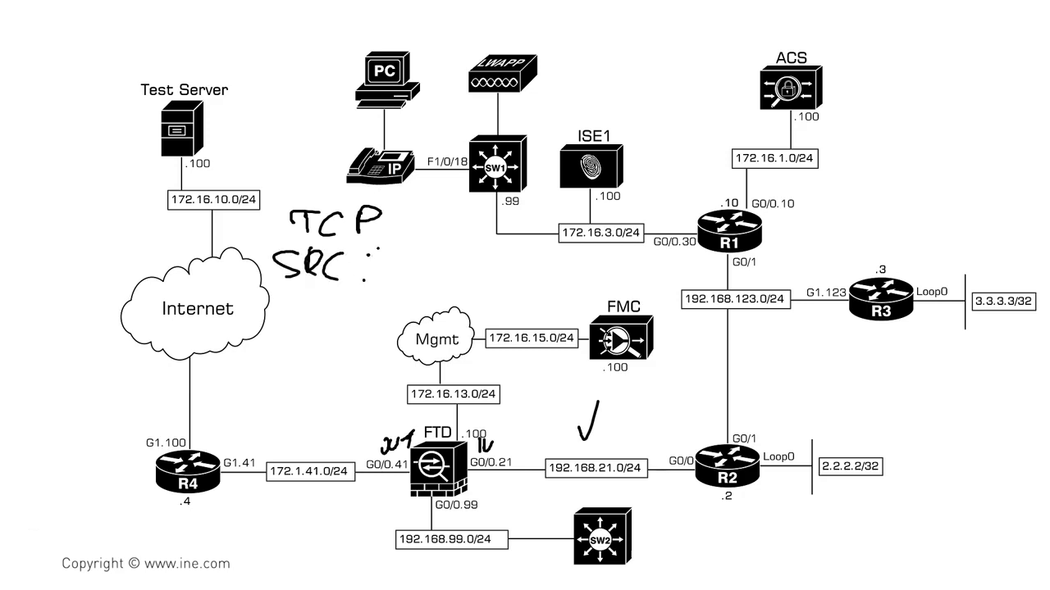
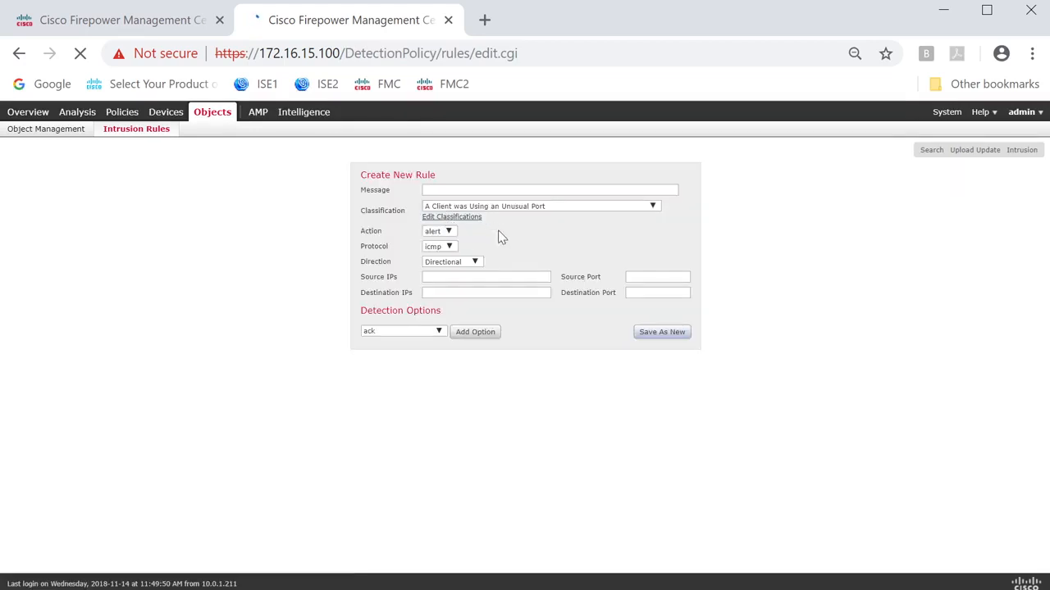
Give the new intrusion rule the message ATTACK-HACK, the classification "A Suspicious String was Detected" and the action alert.
{"action": "left_click", "coordinate": [462, 190]}
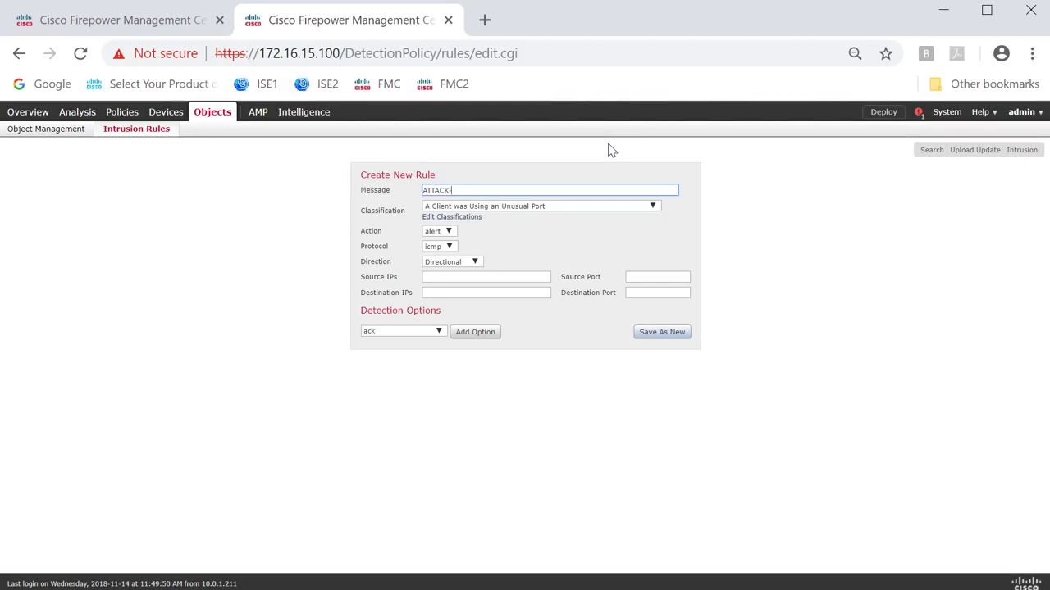
{"action": "left_click", "coordinate": [550, 209]}
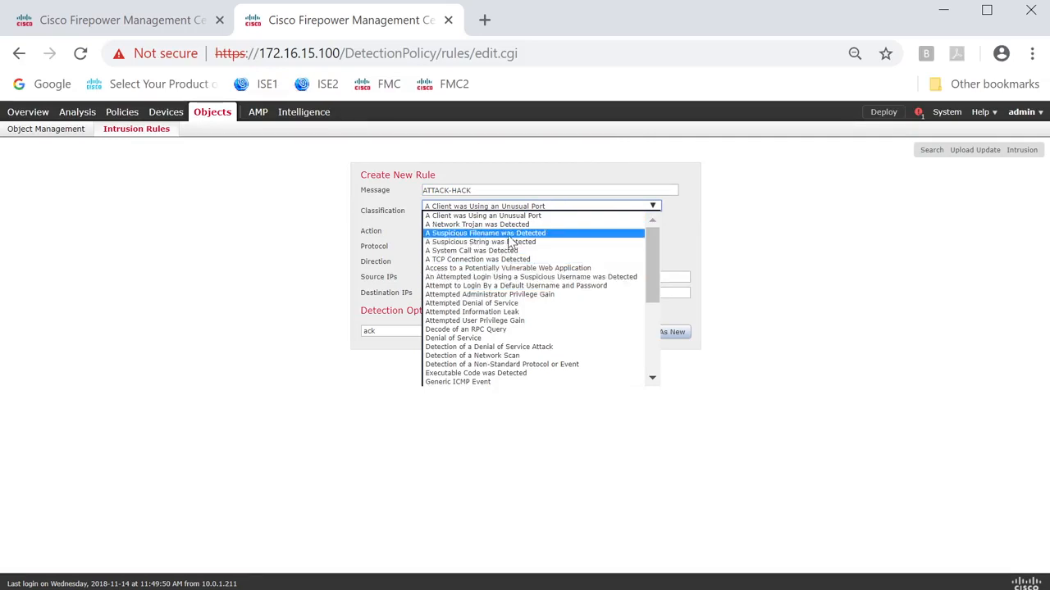
{"action": "left_click", "coordinate": [535, 243]}
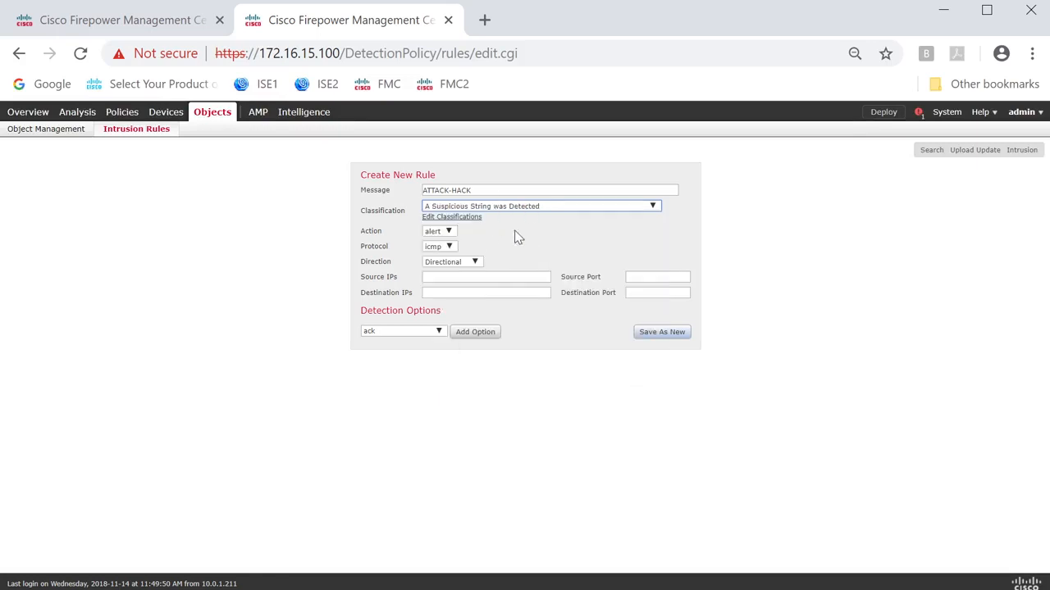
{"action": "left_click", "coordinate": [447, 233]}
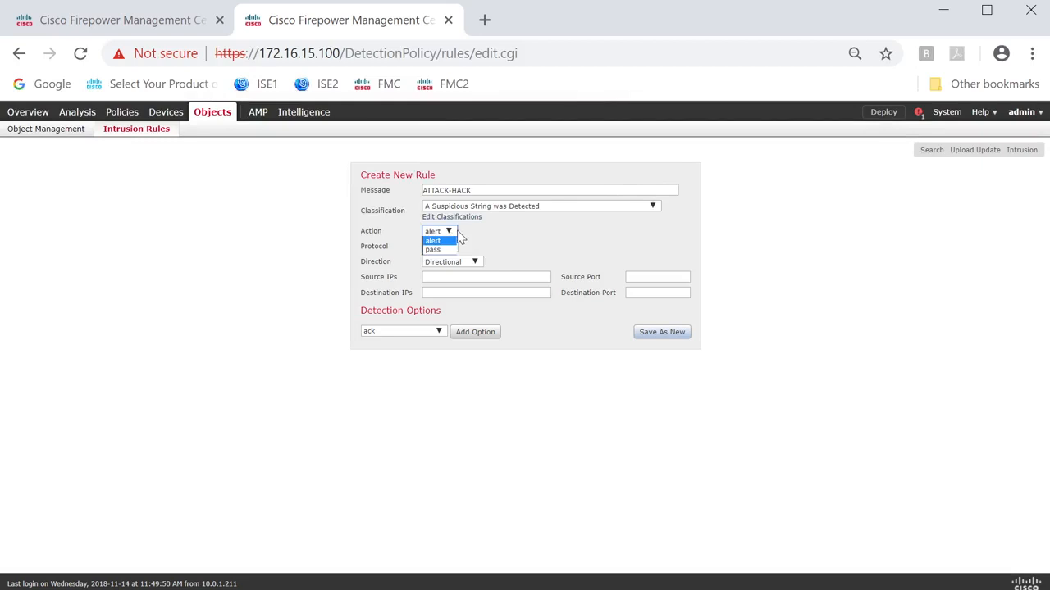
{"action": "left_click", "coordinate": [475, 234]}
Set the rule's protocol to tcp, its direction to Directional and its source IPs to 192.168.21.0/24.
{"action": "left_click", "coordinate": [451, 250]}
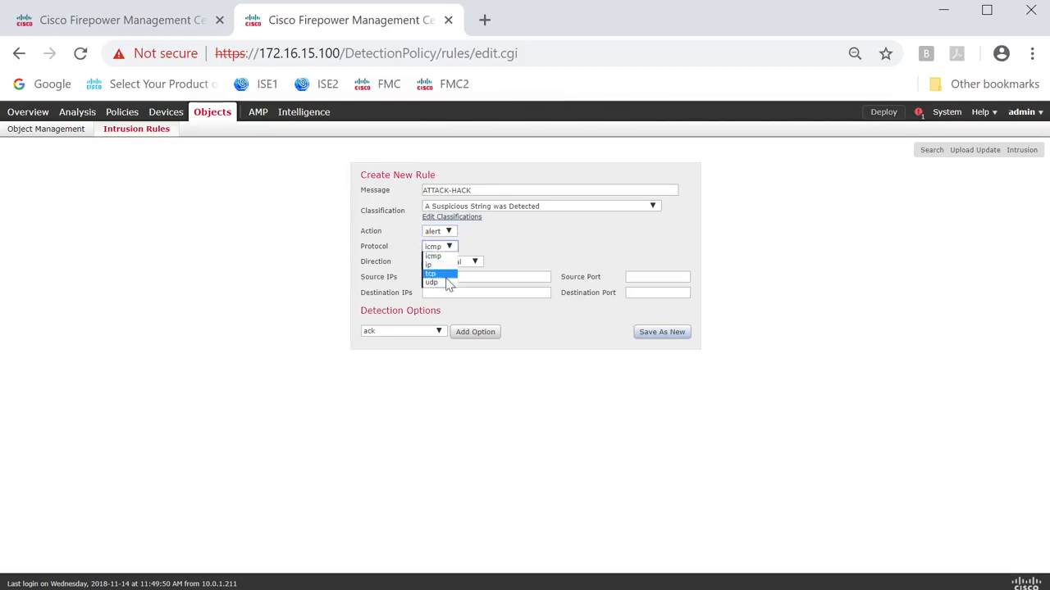
{"action": "left_click", "coordinate": [443, 277]}
{"action": "left_click", "coordinate": [474, 263]}
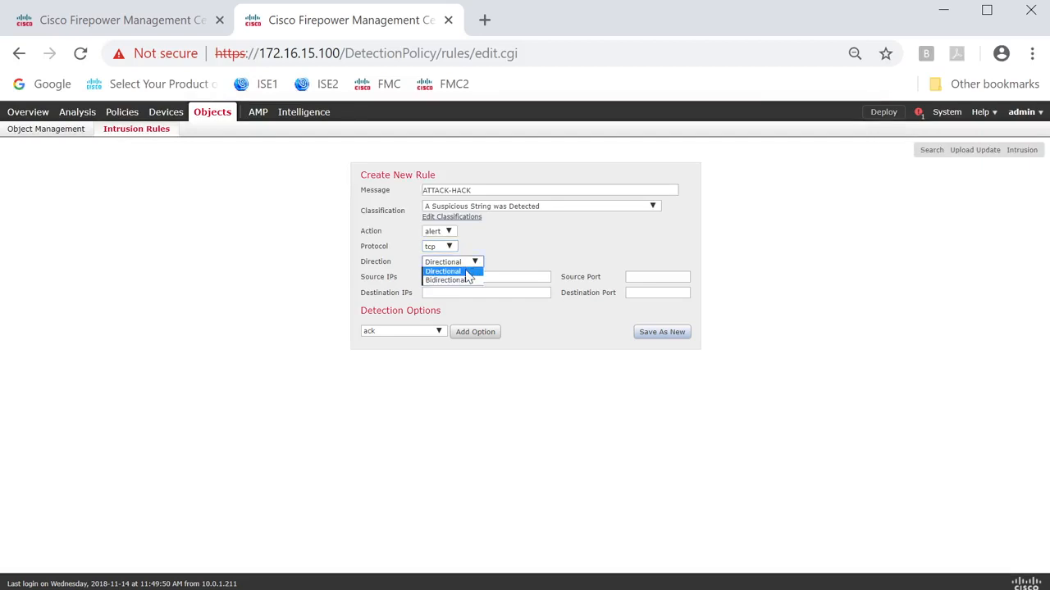
{"action": "left_click", "coordinate": [467, 272]}
{"action": "left_click", "coordinate": [471, 276]}
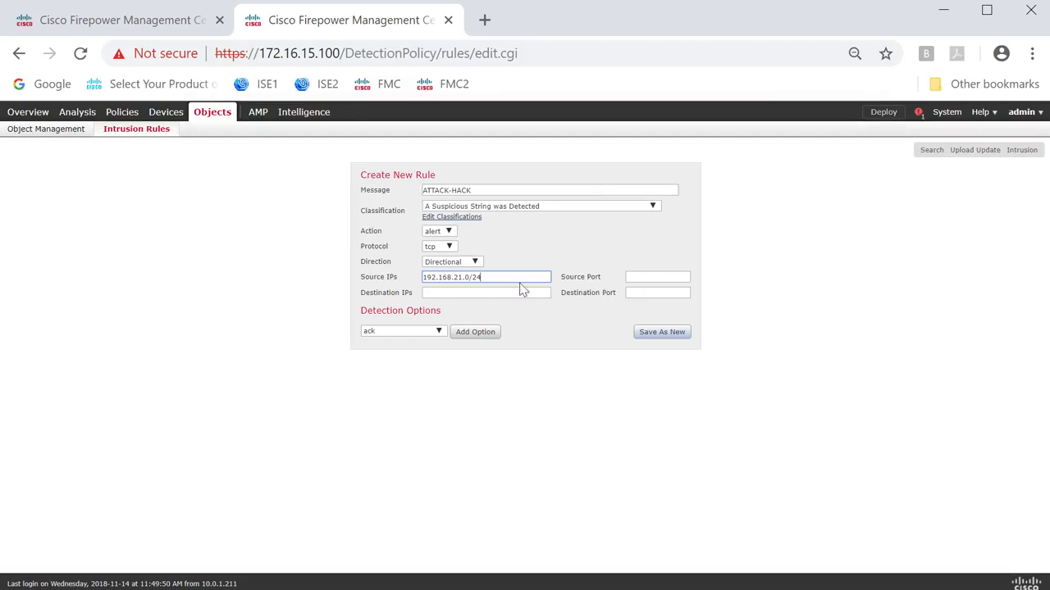
Add a pcre detection option with the expression /hack/i and save the ATTACK-HACK rule as new.
{"action": "left_click", "coordinate": [439, 332]}
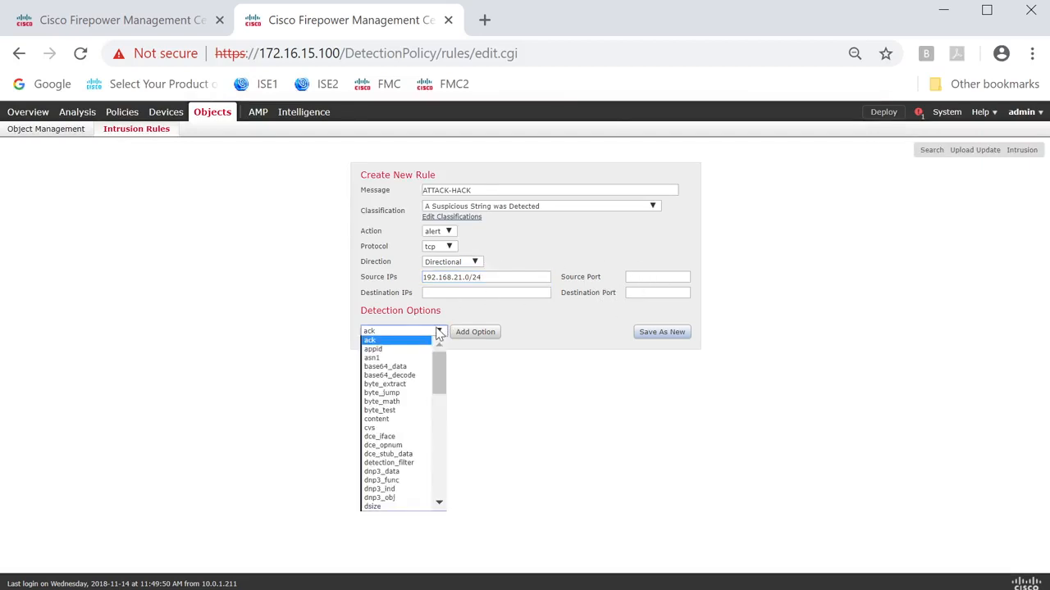
{"action": "scroll", "coordinate": [403, 426], "scroll_direction": "down", "scroll_amount": 6}
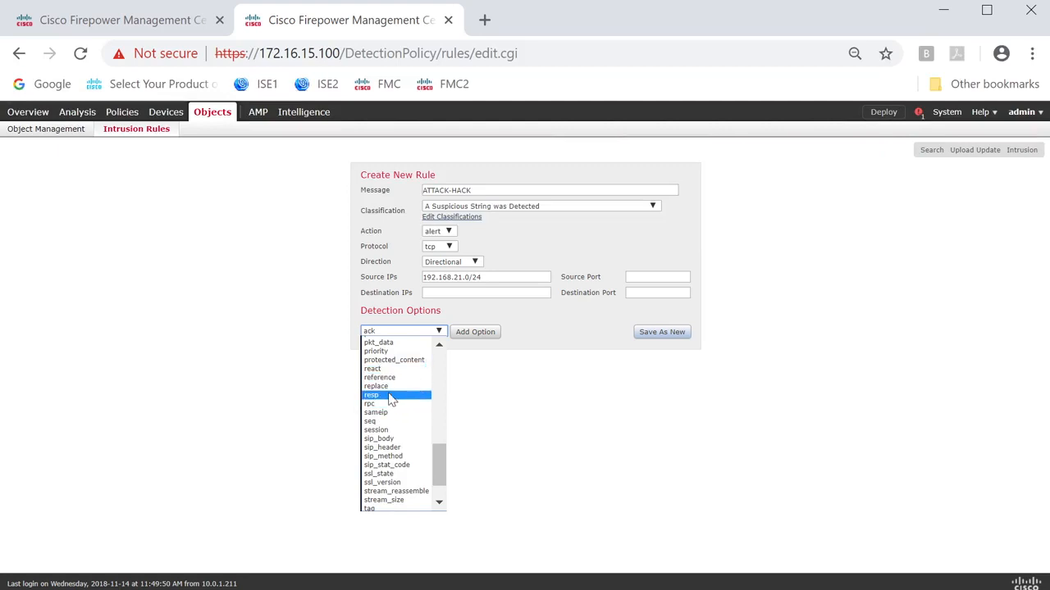
{"action": "scroll", "coordinate": [390, 410], "scroll_direction": "up", "scroll_amount": 8}
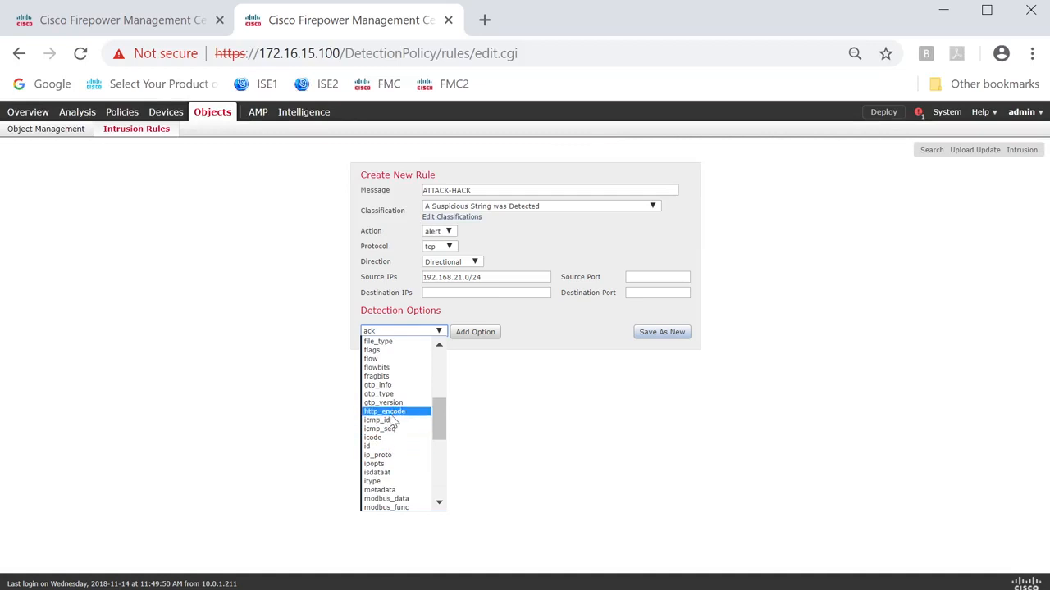
{"action": "scroll", "coordinate": [393, 418], "scroll_direction": "down", "scroll_amount": 8}
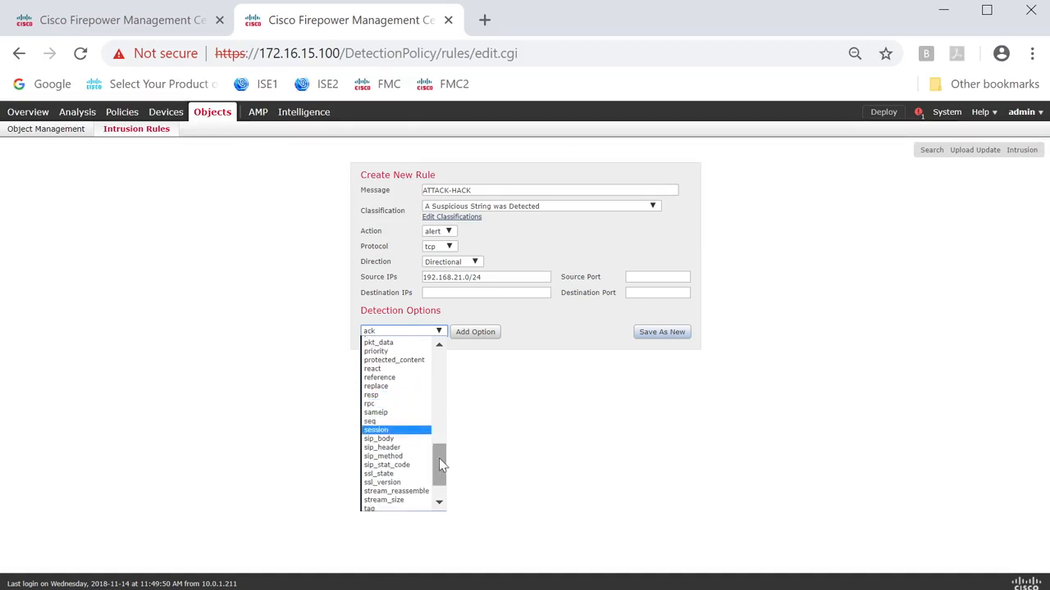
{"action": "left_click_drag", "start_coordinate": [439, 458], "coordinate": [440, 453]}
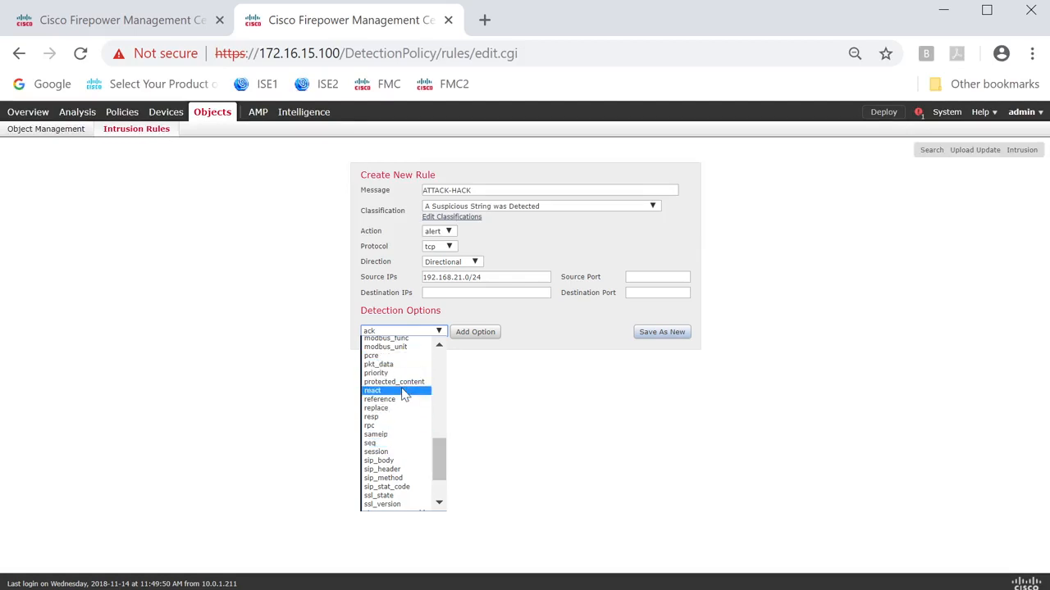
{"action": "left_click", "coordinate": [380, 356]}
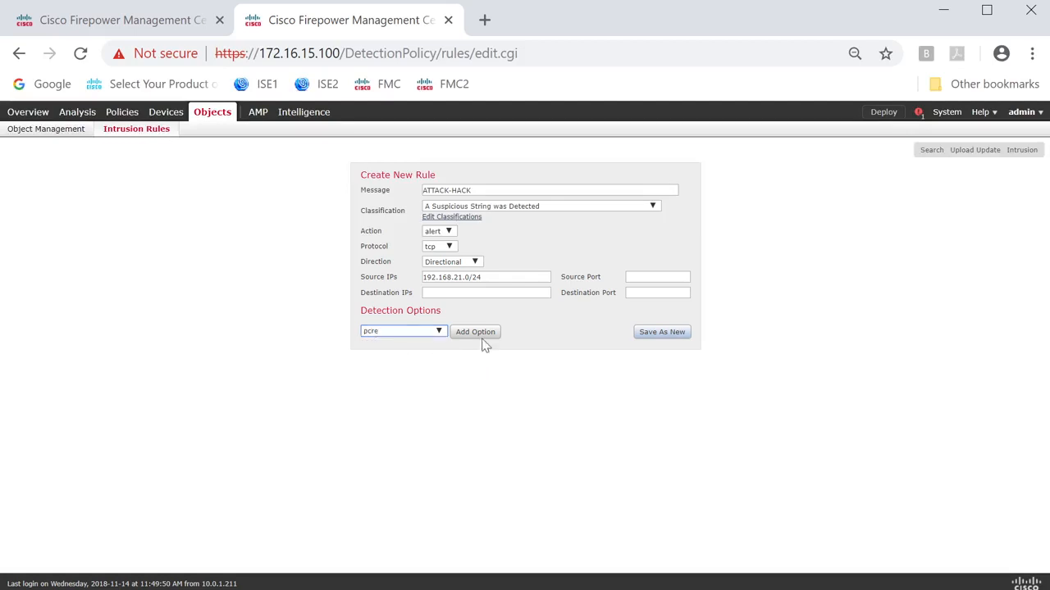
{"action": "left_click", "coordinate": [478, 332]}
{"action": "left_click", "coordinate": [452, 339]}
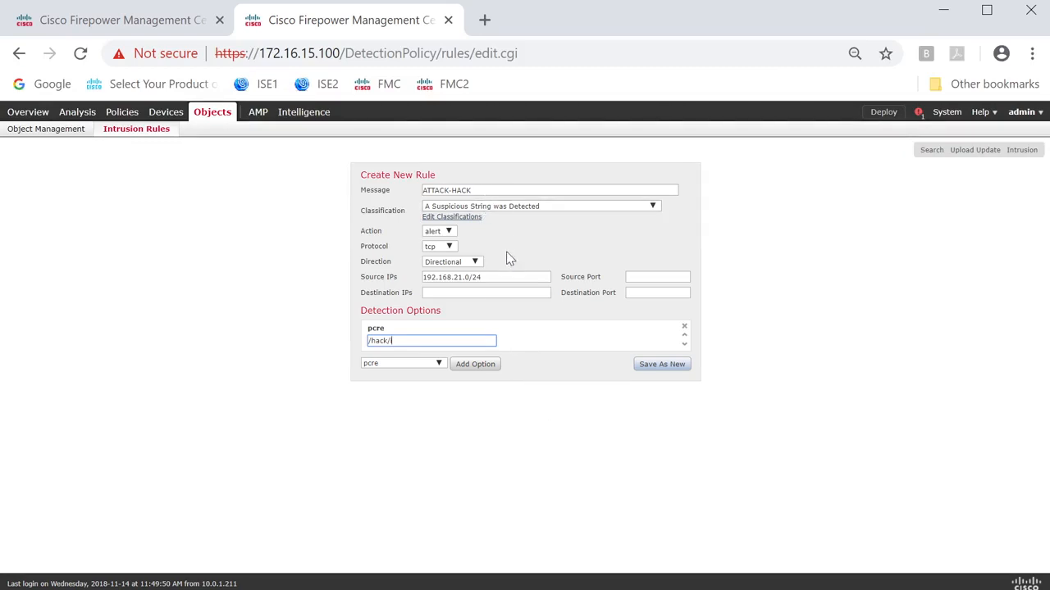
{"action": "left_click", "coordinate": [652, 366]}
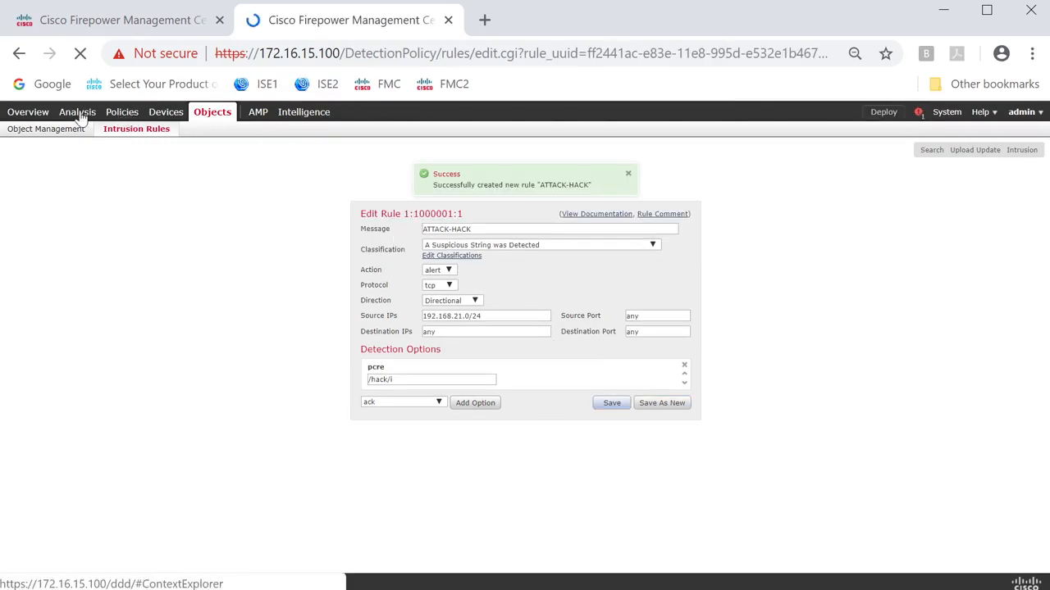
Open the MYIPP intrusion policy for editing and filter its rules by HACK.
{"action": "left_click", "coordinate": [121, 117]}
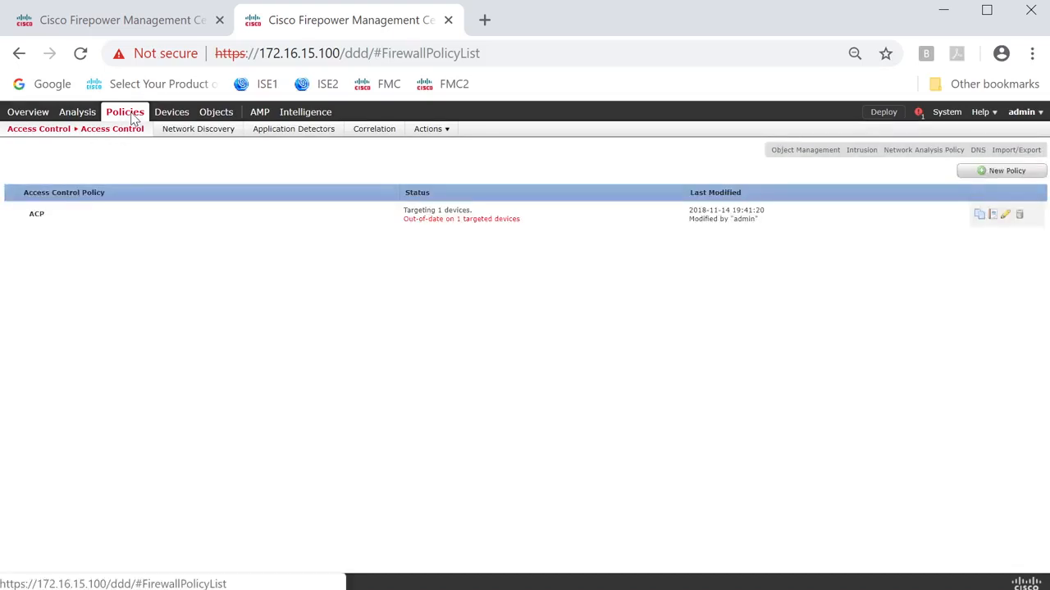
{"action": "mouse_move", "coordinate": [131, 132]}
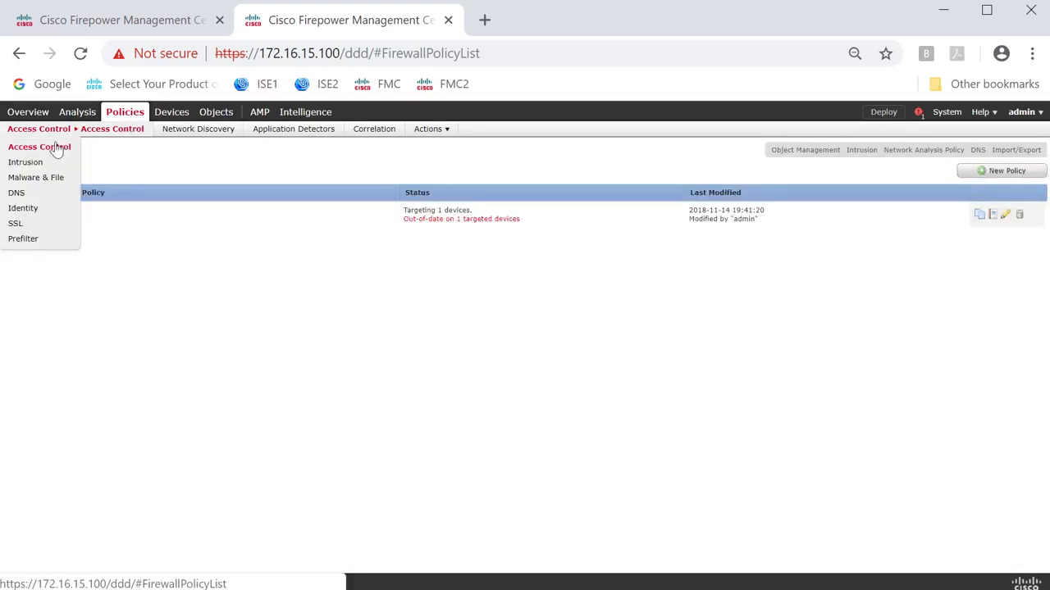
{"action": "left_click", "coordinate": [29, 161]}
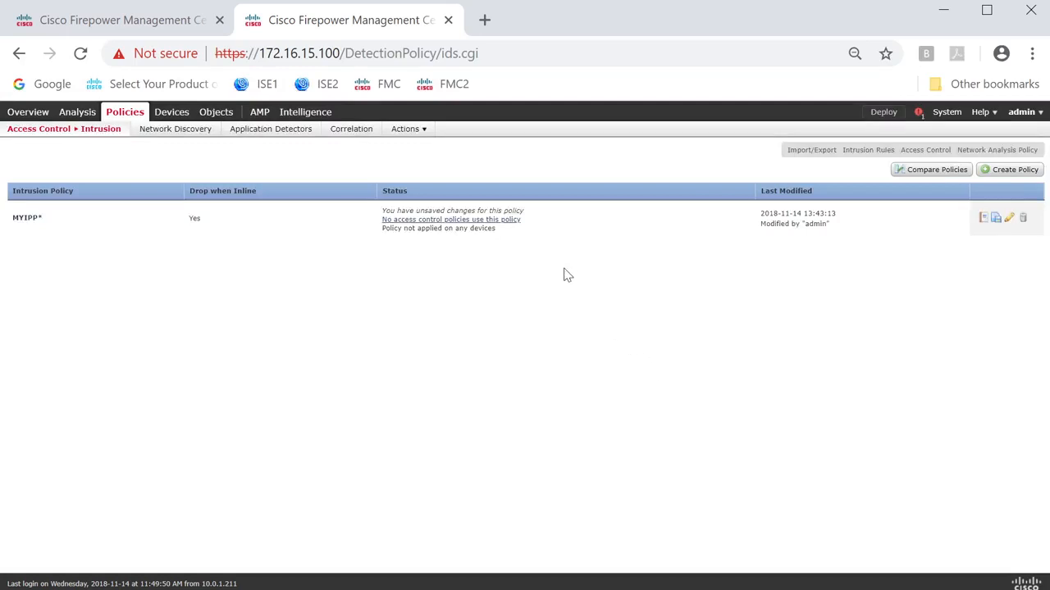
{"action": "left_click", "coordinate": [1009, 219]}
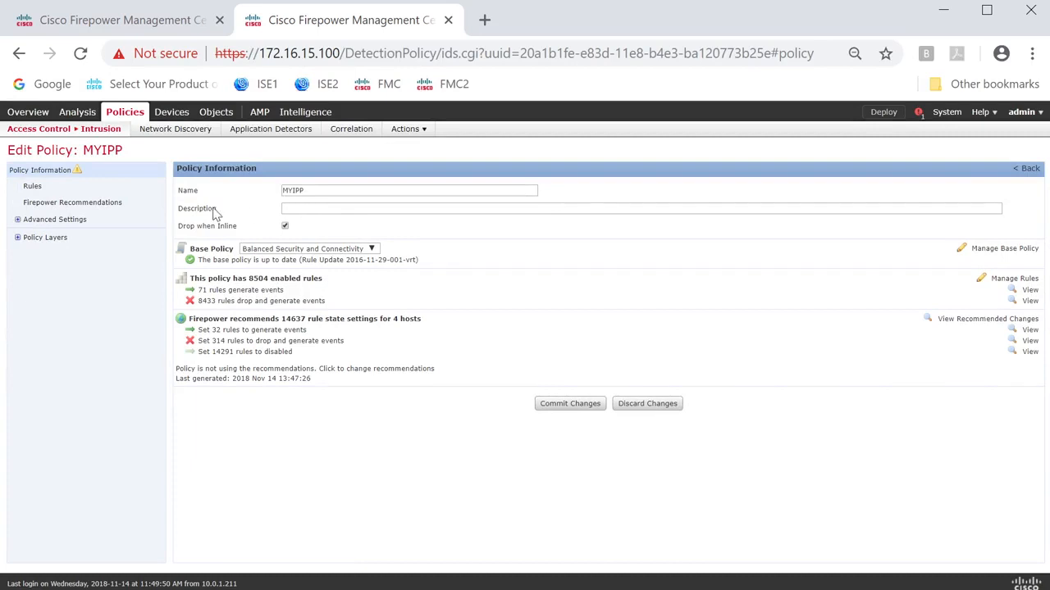
{"action": "left_click", "coordinate": [33, 187]}
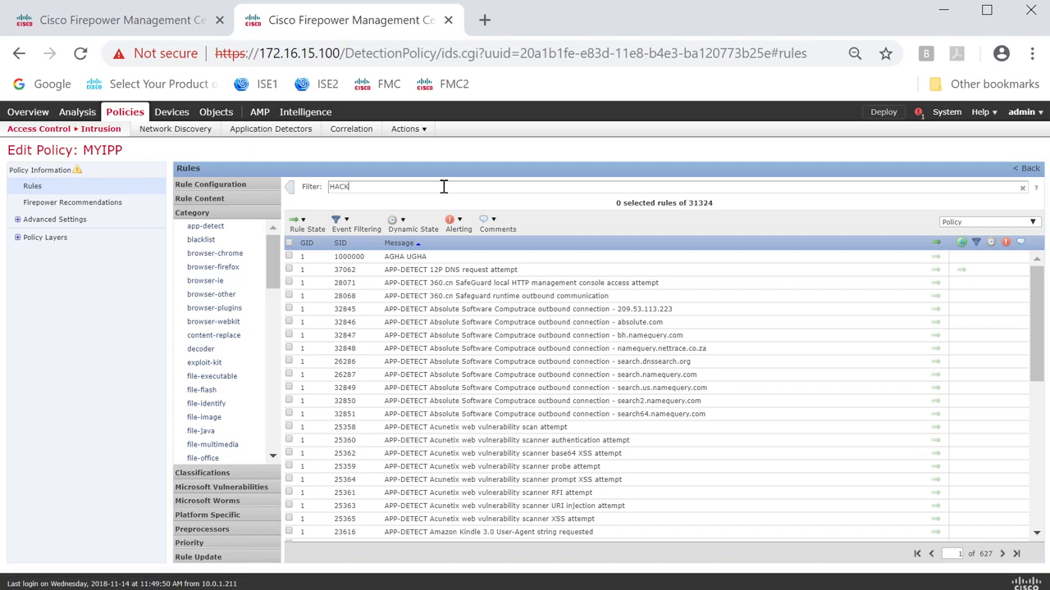
{"action": "key", "text": "Return"}
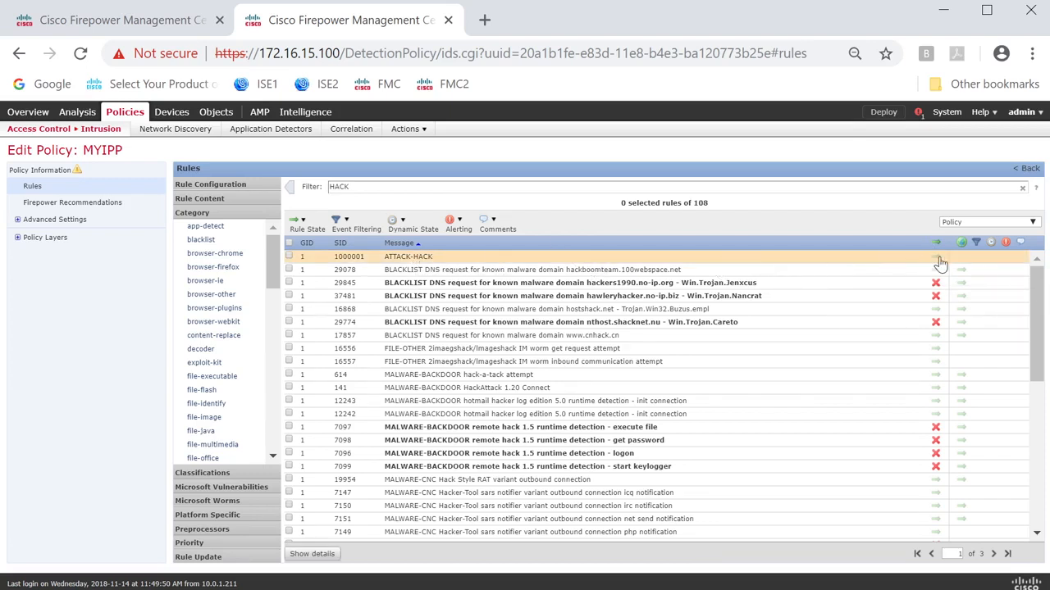
Examine the ATTACK-HACK rule's details, including its rule state and the source, destination, pcre and message parts of its rule text.
{"action": "double_click", "coordinate": [418, 257]}
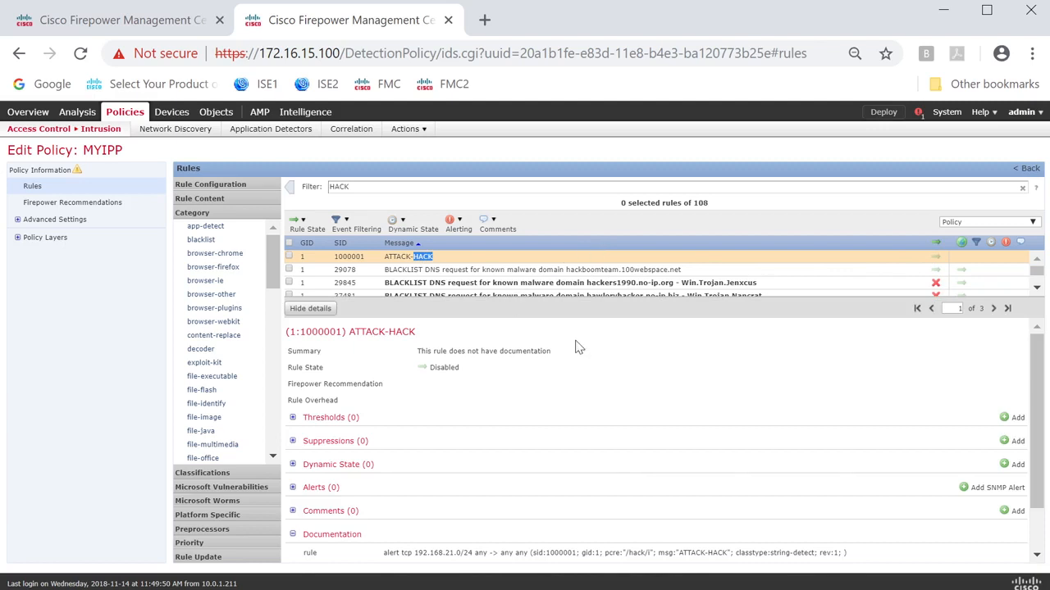
{"action": "scroll", "coordinate": [525, 393], "scroll_direction": "down", "scroll_amount": 1}
{"action": "scroll", "coordinate": [517, 394], "scroll_direction": "up", "scroll_amount": 1}
{"action": "left_click_drag", "start_coordinate": [465, 369], "coordinate": [403, 370]}
{"action": "scroll", "coordinate": [542, 385], "scroll_direction": "down", "scroll_amount": 1}
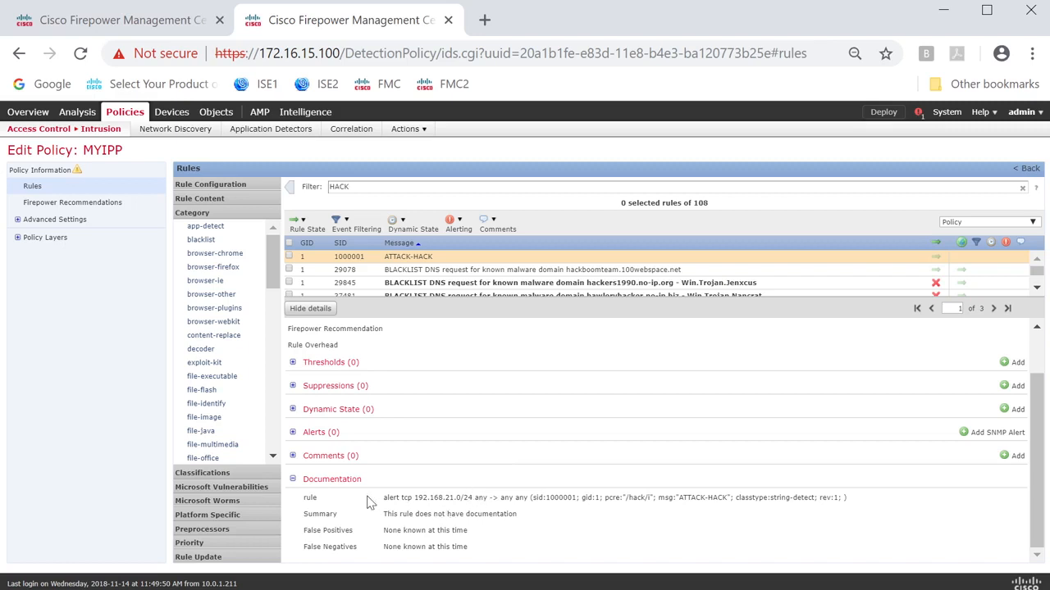
{"action": "left_click_drag", "start_coordinate": [379, 498], "coordinate": [868, 508]}
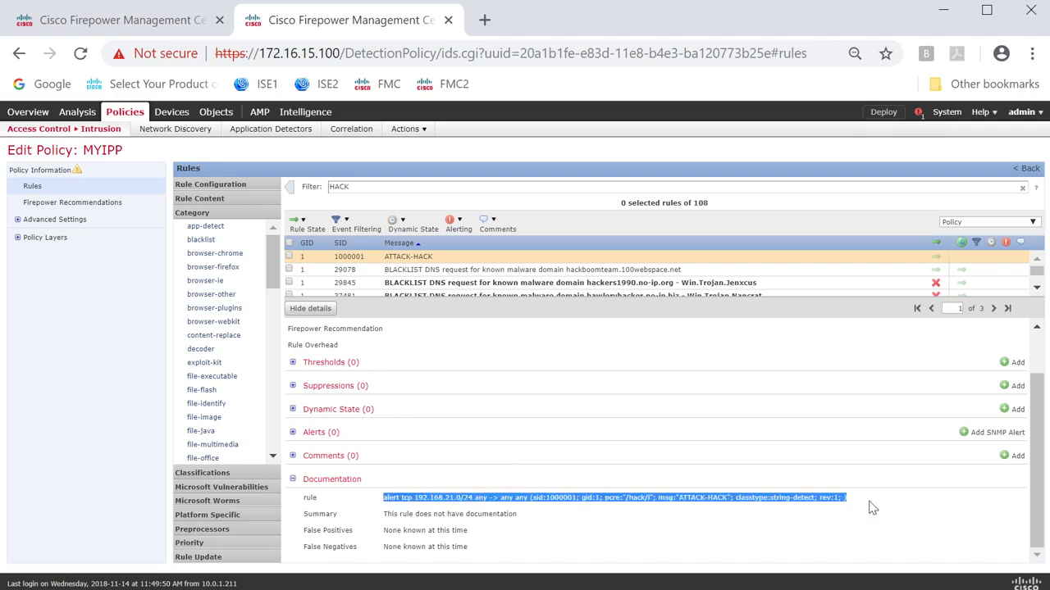
{"action": "left_click", "coordinate": [474, 500]}
{"action": "left_click_drag", "start_coordinate": [416, 501], "coordinate": [486, 499]}
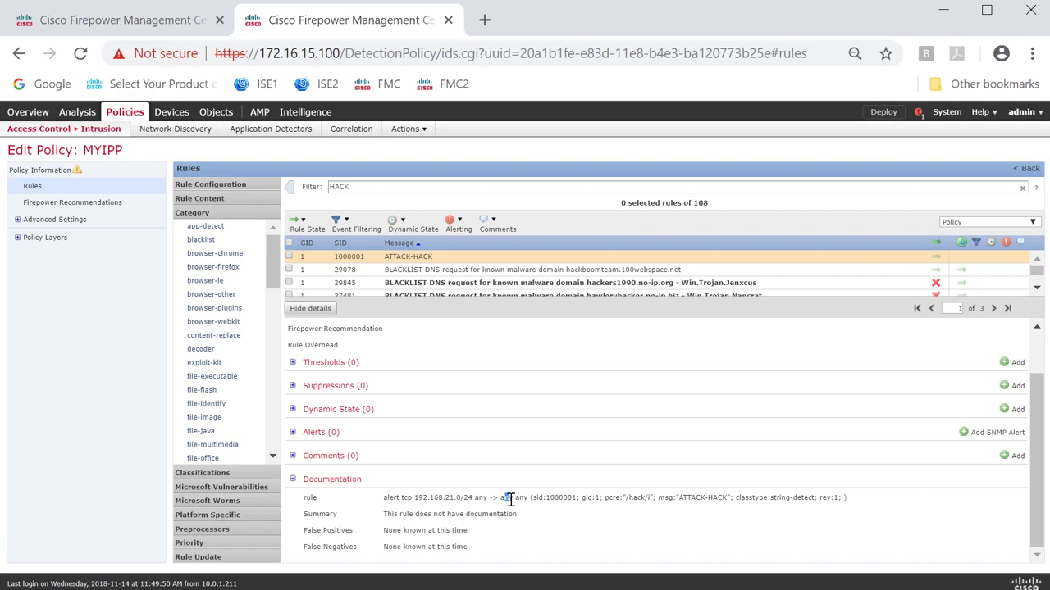
{"action": "left_click_drag", "start_coordinate": [529, 499], "coordinate": [516, 498]}
{"action": "left_click_drag", "start_coordinate": [605, 497], "coordinate": [729, 498]}
Set the rule state of ATTACK-HACK to Drop and Generate Events.
{"action": "left_click", "coordinate": [289, 256]}
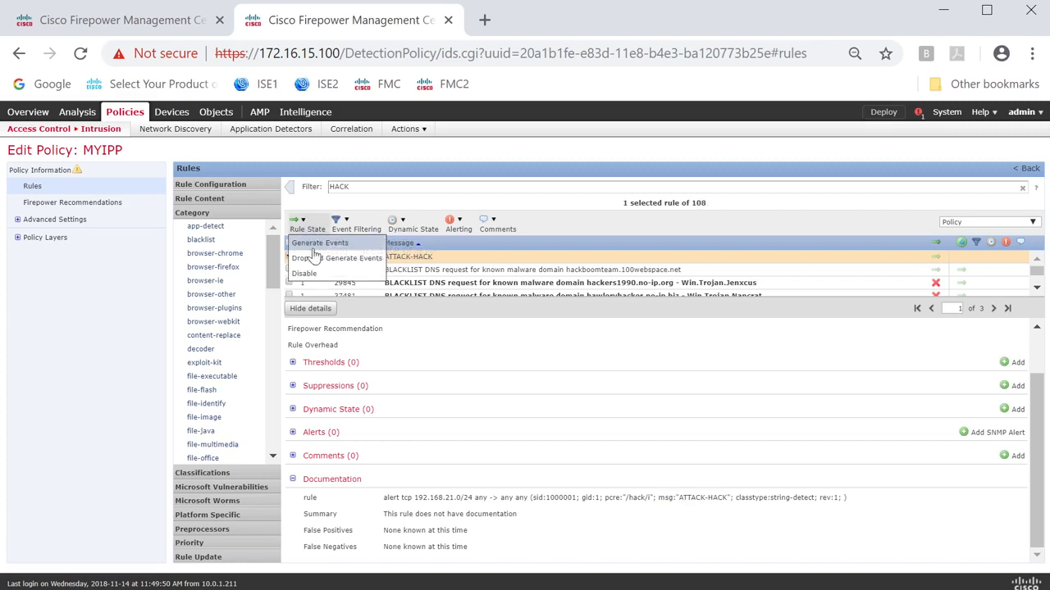
{"action": "left_click", "coordinate": [317, 260]}
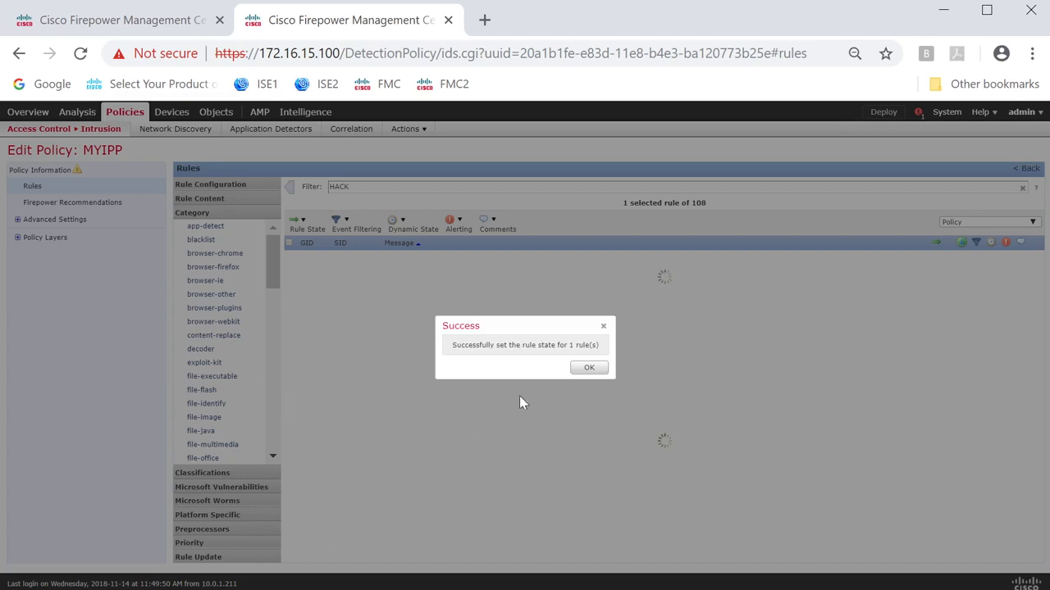
{"action": "left_click", "coordinate": [590, 369]}
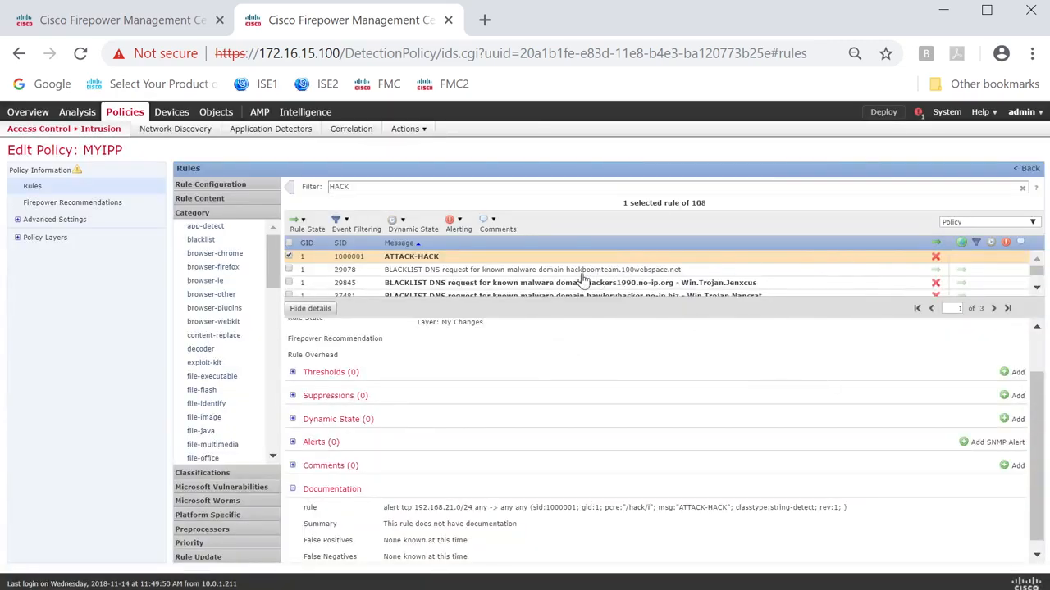
Commit the changes to the MYIPP policy with an empty description of changes.
{"action": "left_click", "coordinate": [49, 171]}
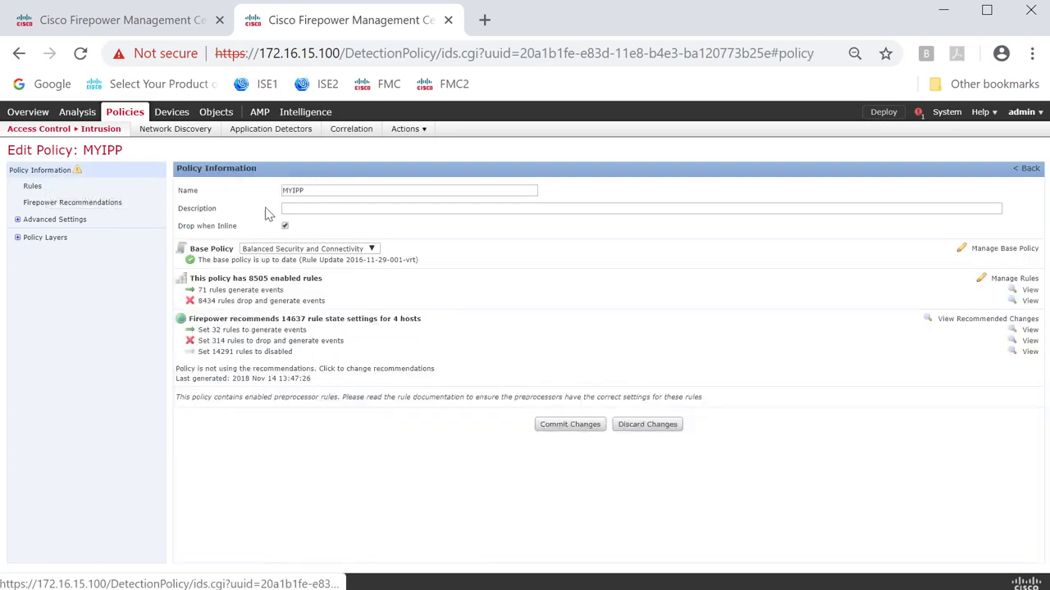
{"action": "left_click", "coordinate": [561, 422]}
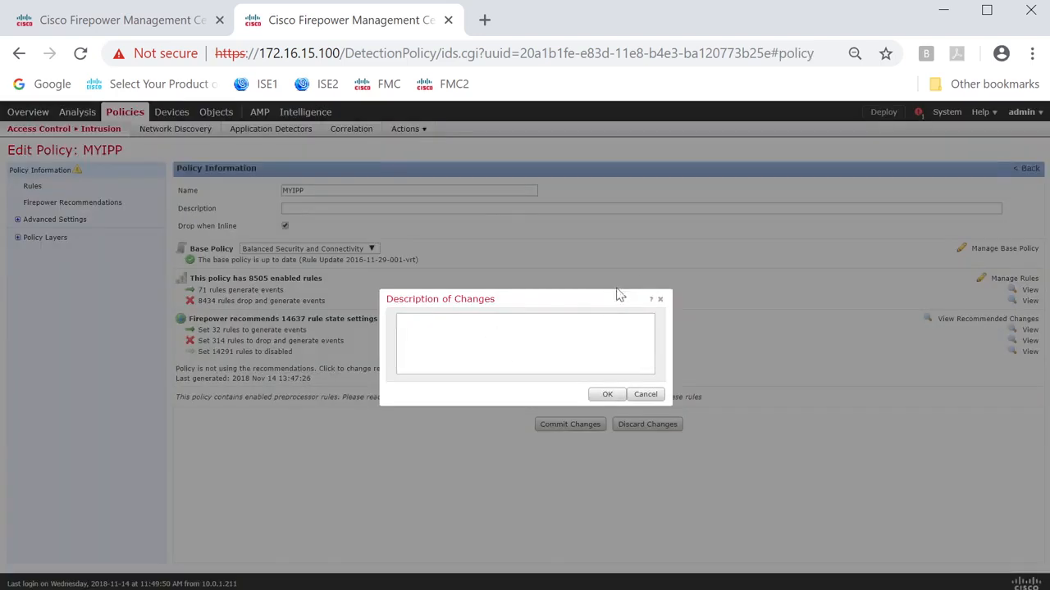
{"action": "left_click", "coordinate": [603, 395]}
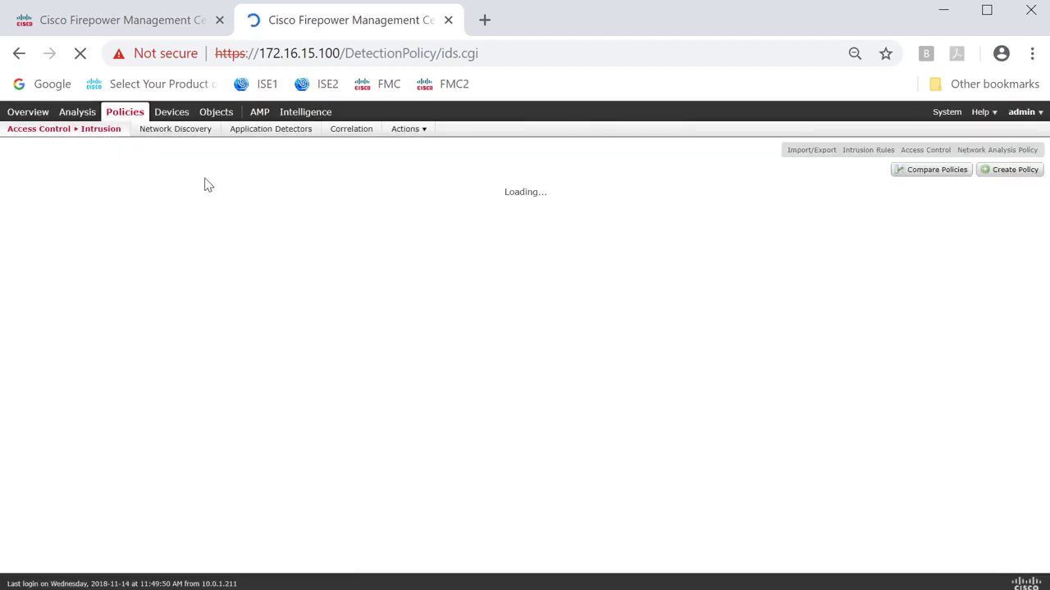
In access control policy ACP, assign intrusion policy MYIPP to the WWW rule's inspection settings, and save the rule and the policy.
{"action": "mouse_move", "coordinate": [82, 133]}
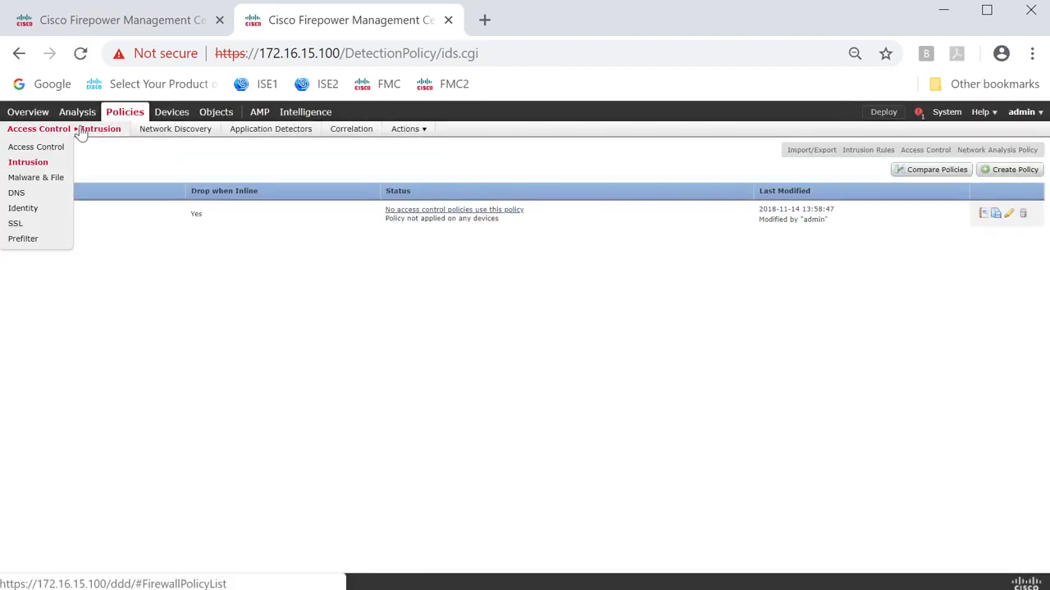
{"action": "left_click", "coordinate": [37, 162]}
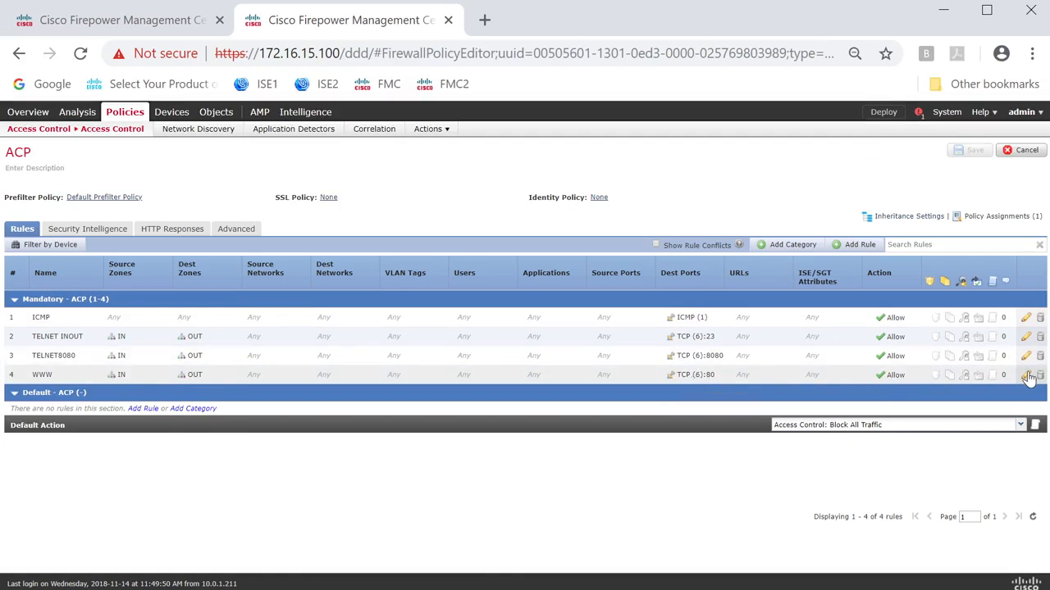
{"action": "left_click", "coordinate": [1026, 375]}
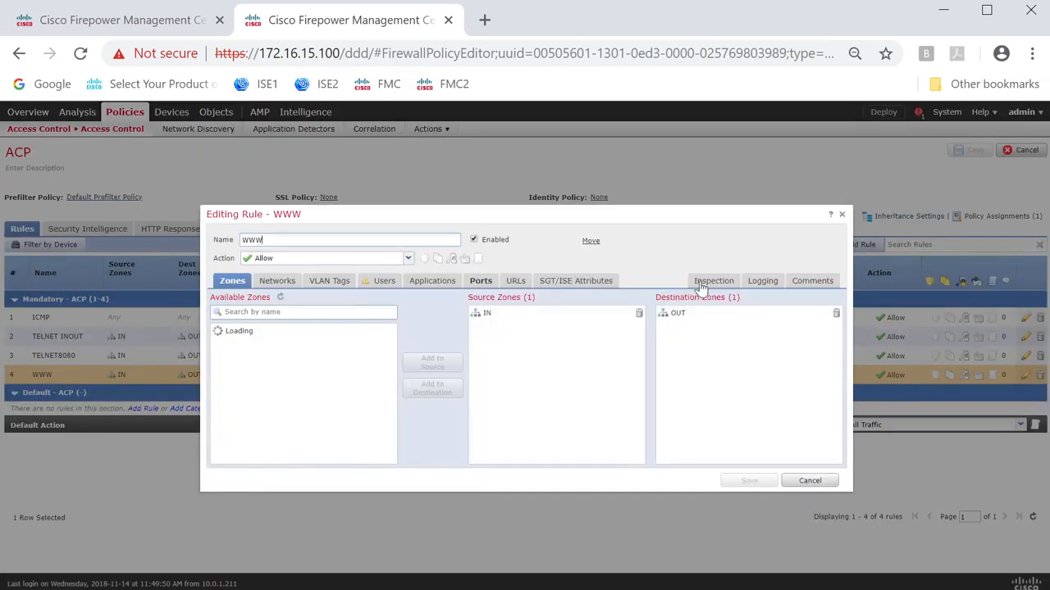
{"action": "left_click", "coordinate": [701, 283]}
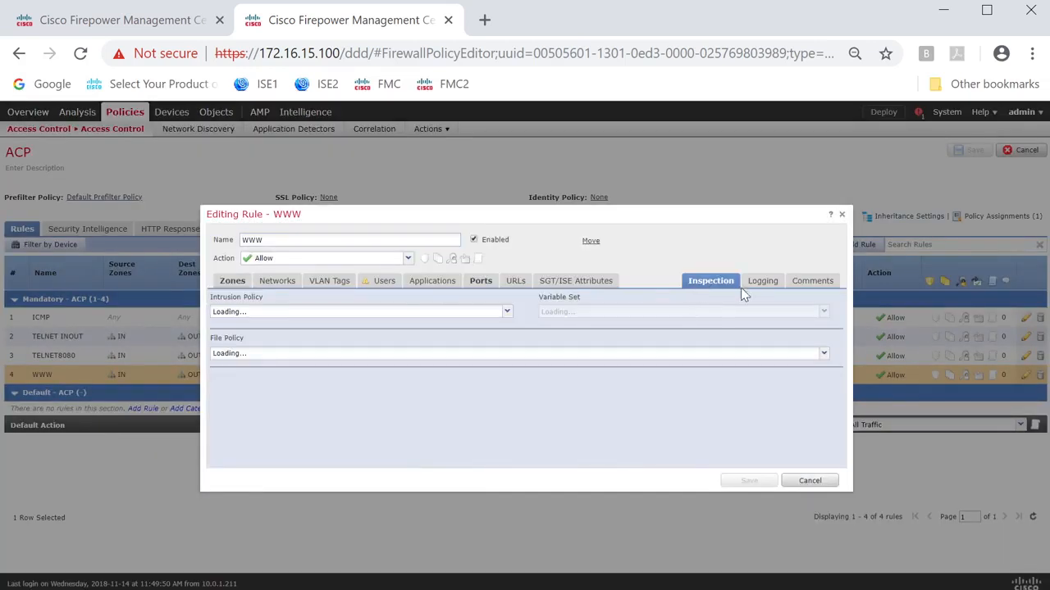
{"action": "left_click", "coordinate": [468, 316]}
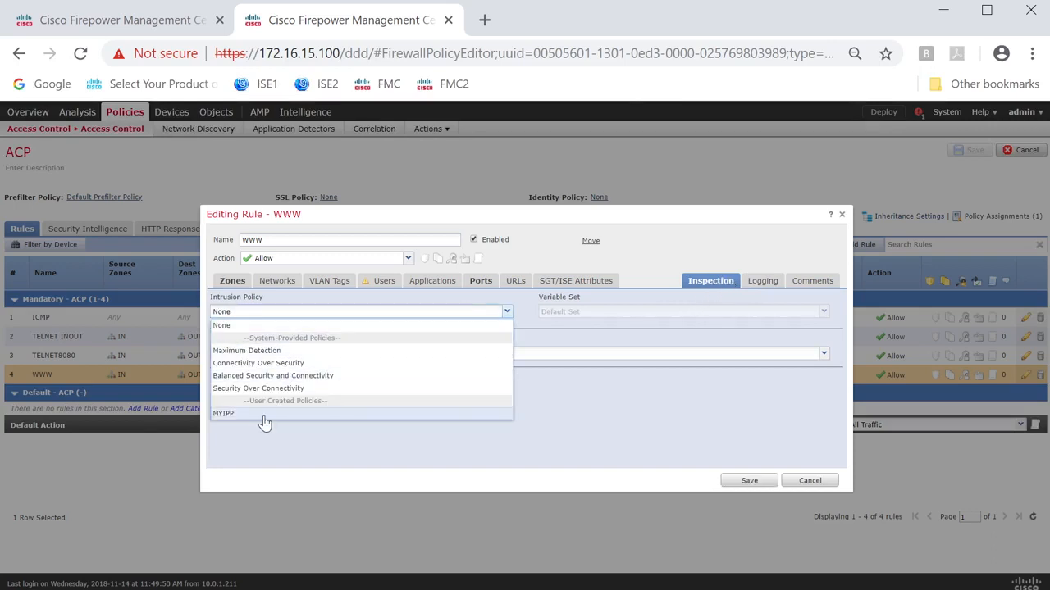
{"action": "left_click", "coordinate": [238, 413]}
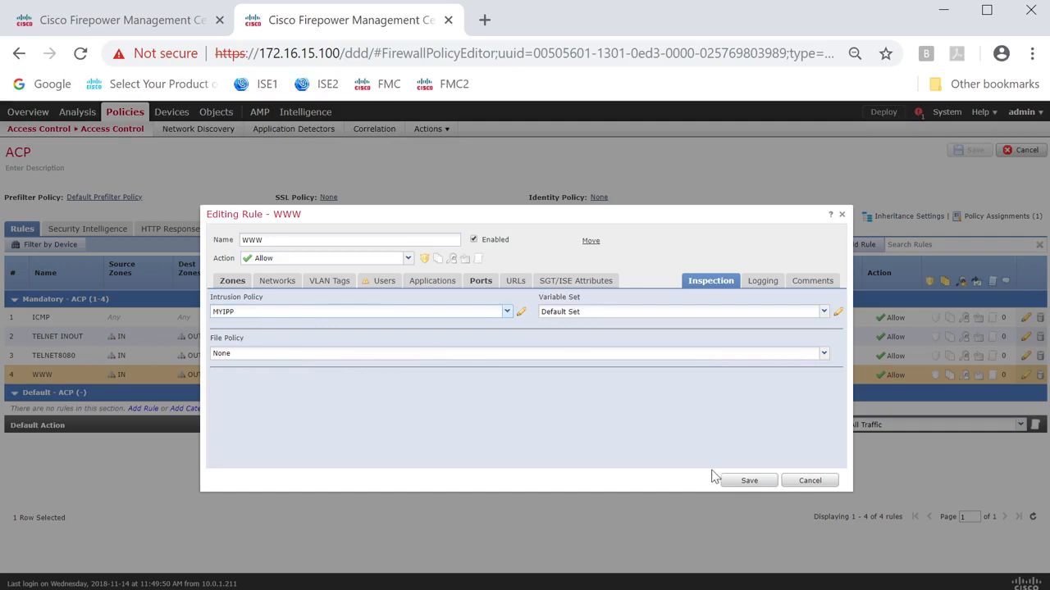
{"action": "left_click", "coordinate": [747, 480]}
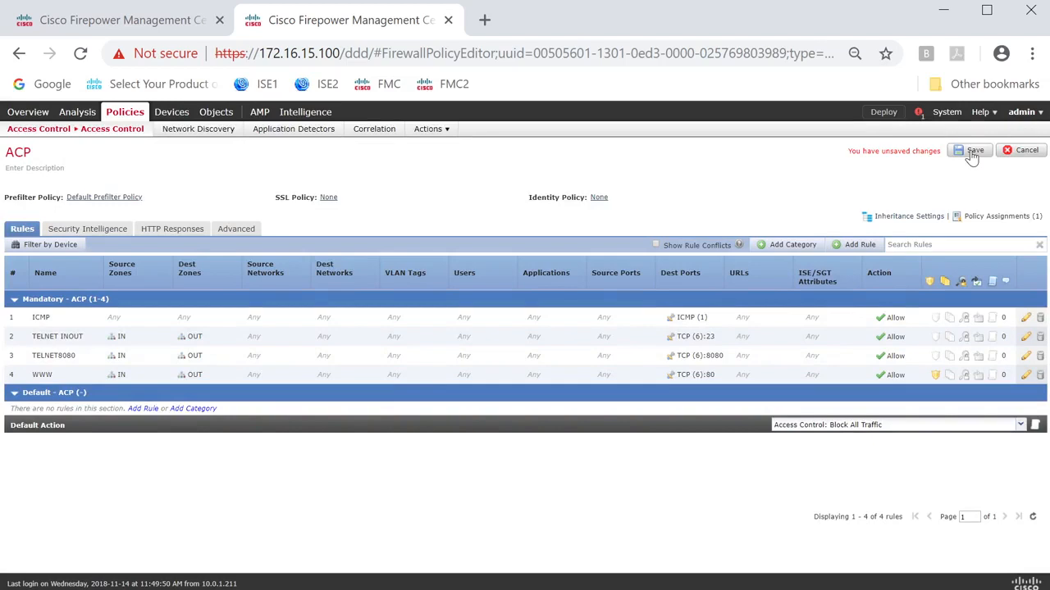
{"action": "left_click", "coordinate": [972, 156]}
Return to the intrusion policy list and deploy the pending policy changes to device 172.16.13.100.
{"action": "mouse_move", "coordinate": [118, 129]}
{"action": "left_click", "coordinate": [39, 164]}
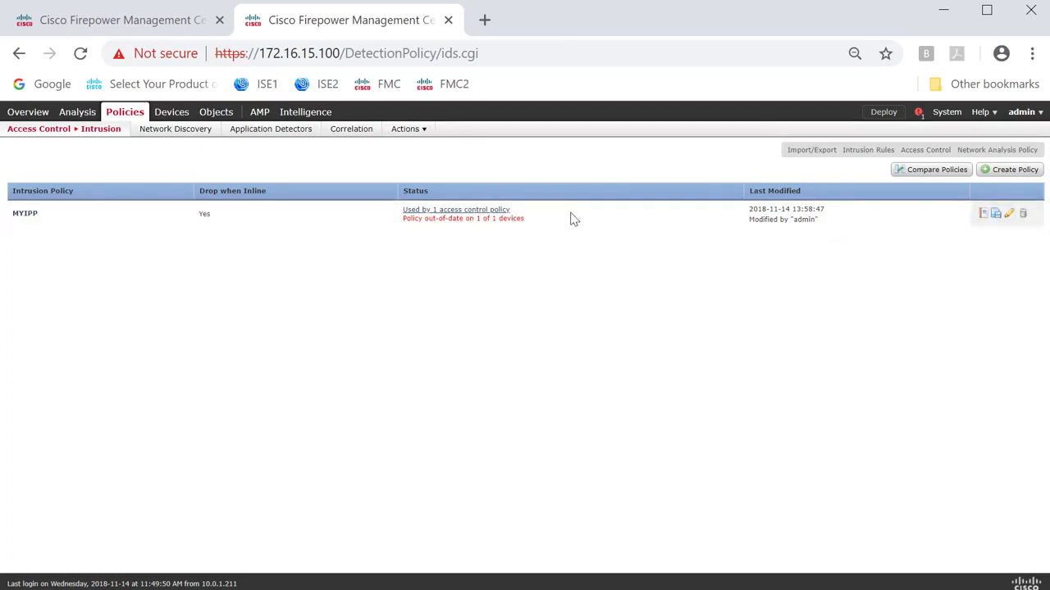
{"action": "left_click", "coordinate": [882, 113]}
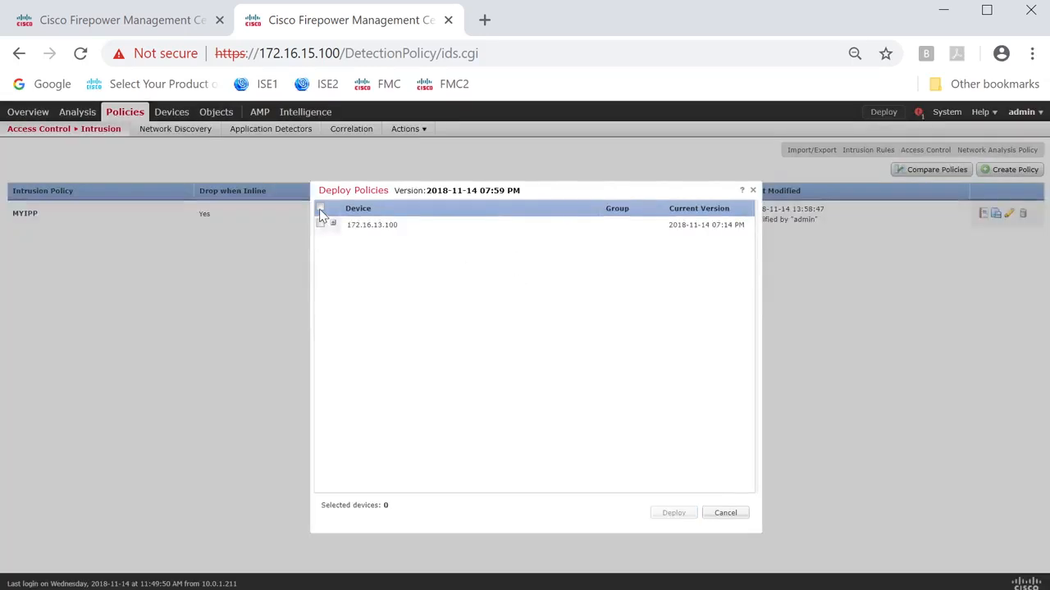
{"action": "left_click", "coordinate": [319, 208]}
{"action": "left_click", "coordinate": [673, 513]}
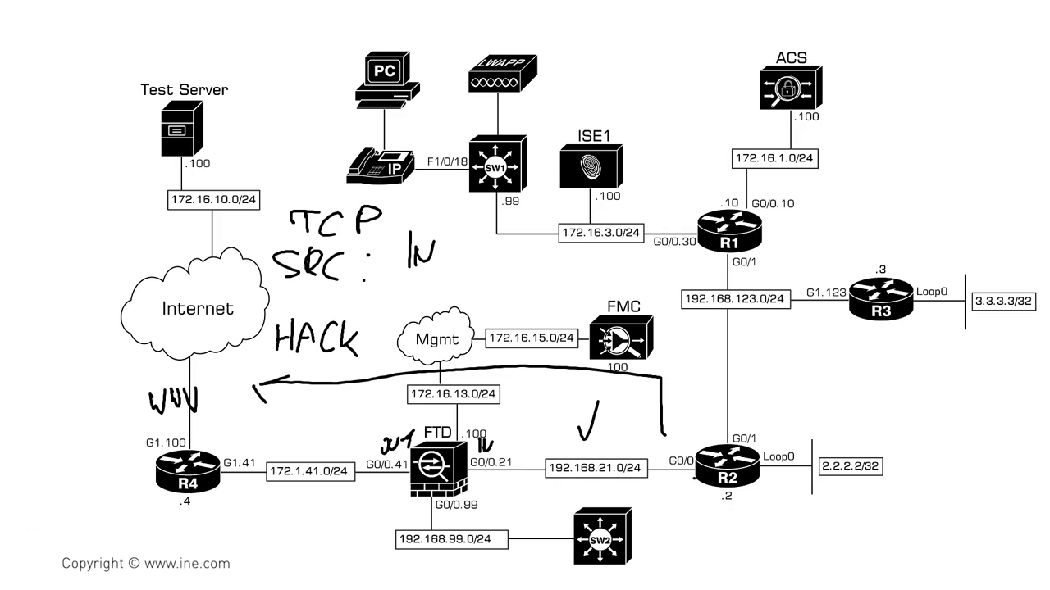
{"action": "mouse_move", "coordinate": [673, 492]}
{"action": "left_mouse_down"}
{"action": "mouse_move", "coordinate": [348, 492]}
{"action": "mouse_move", "coordinate": [222, 474]}
{"action": "left_mouse_up"}
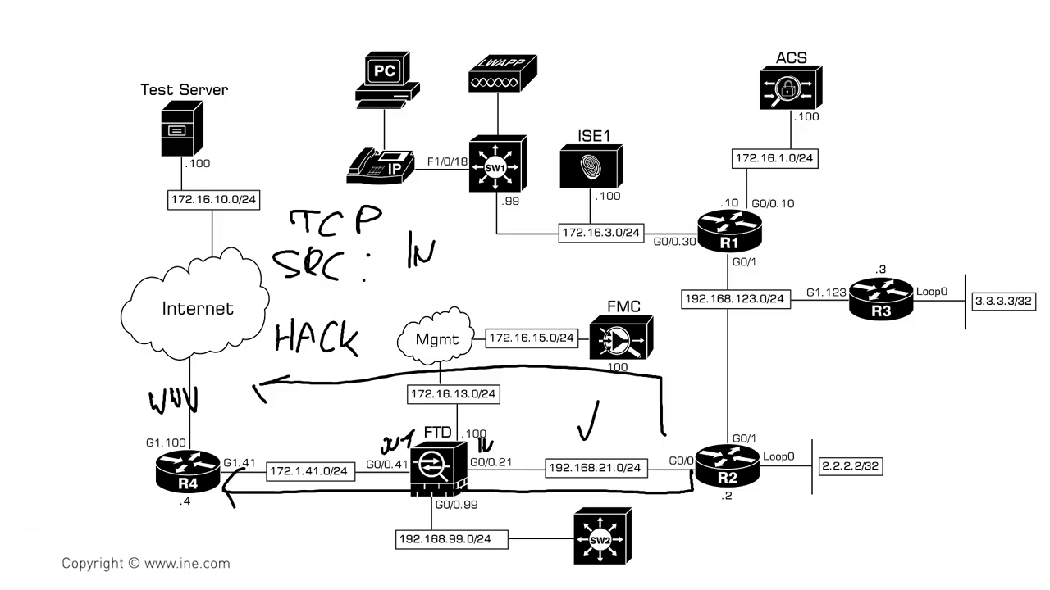
Switch to SecureCRT and enable the HTTP server on router R4 with ip http server in configuration mode.
{"action": "key", "text": "alt+Tab"}
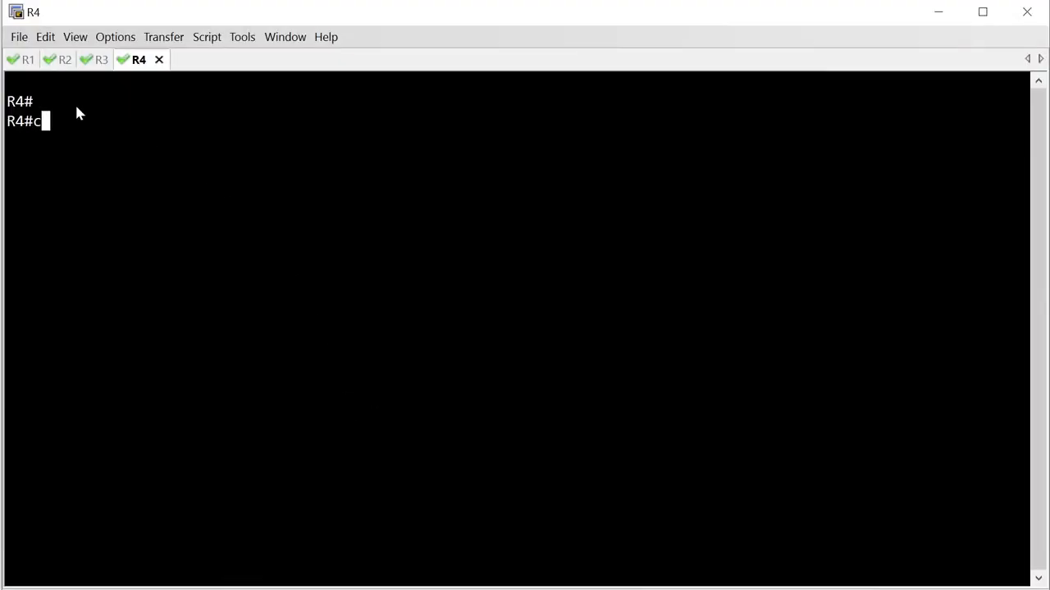
{"action": "type", "text": "conf t"}
{"action": "key", "text": "Return"}
{"action": "type", "text": "ip http server"}
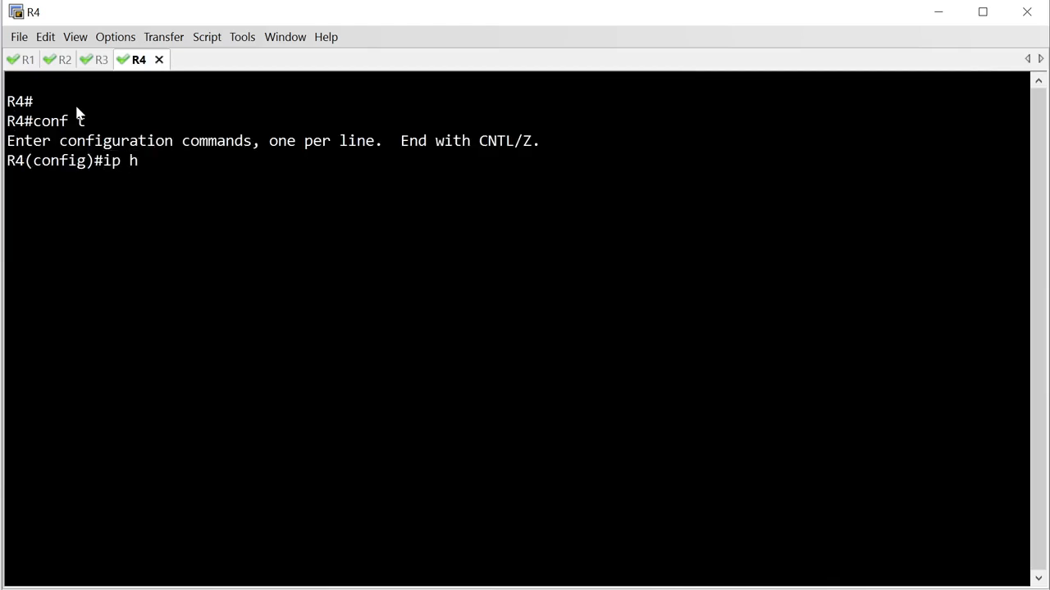
{"action": "key", "text": "Return"}
{"action": "type", "text": "e"}
{"action": "key", "text": "alt+2"}
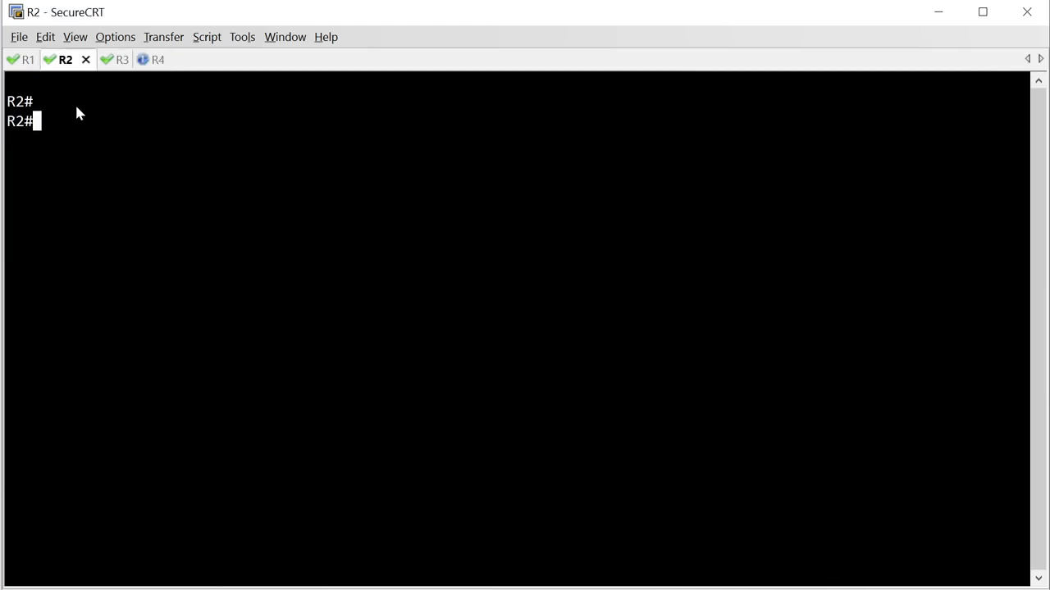
{"action": "key", "text": "Return"}
{"action": "type", "text": "cop"}
{"action": "key", "text": "Tab"}
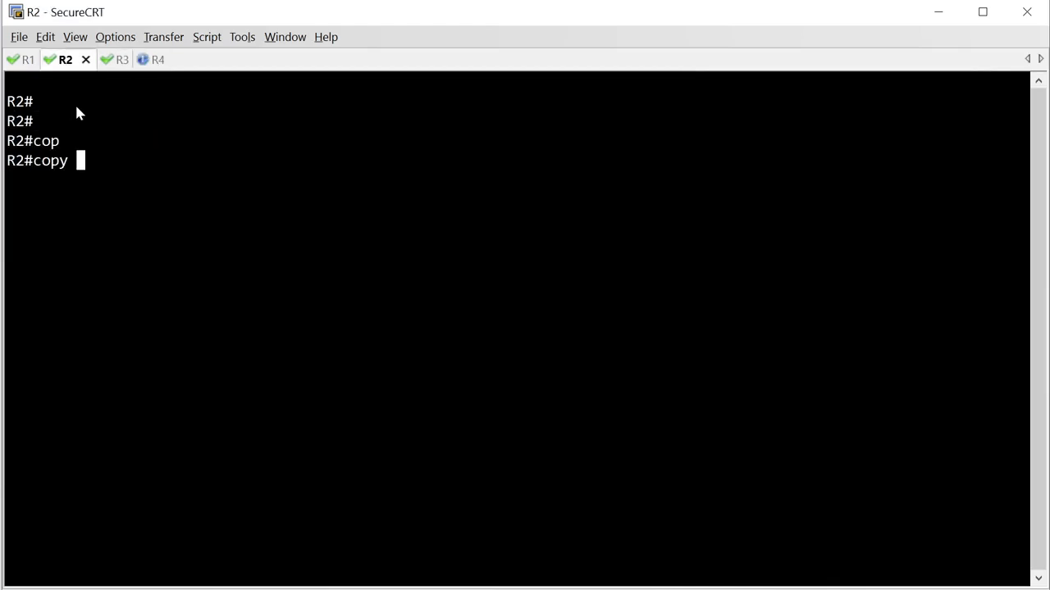
{"action": "type", "text": "http://"}
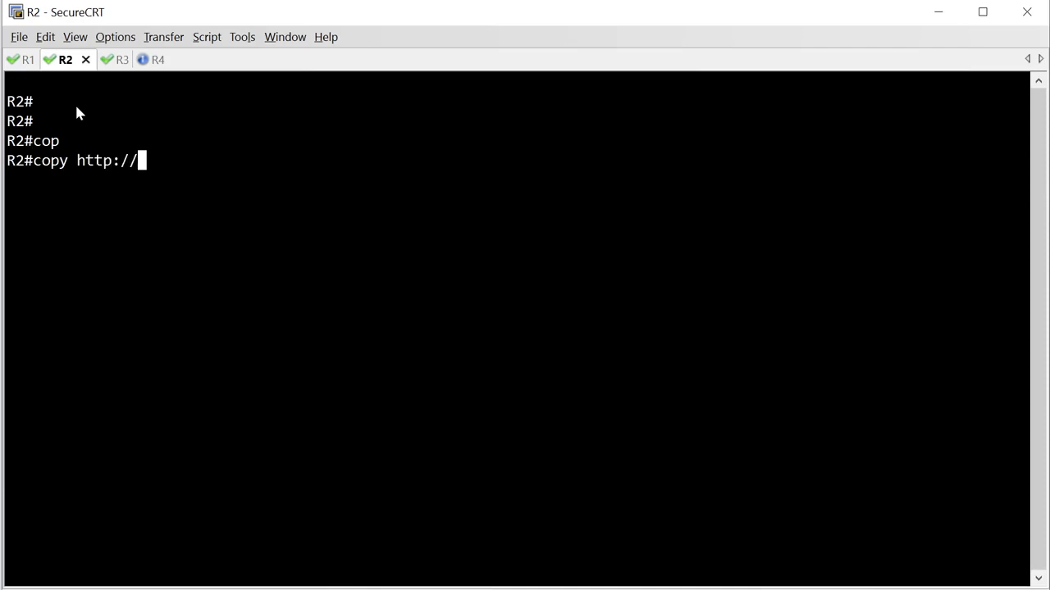
{"action": "type", "text": "172.1.41.4/"}
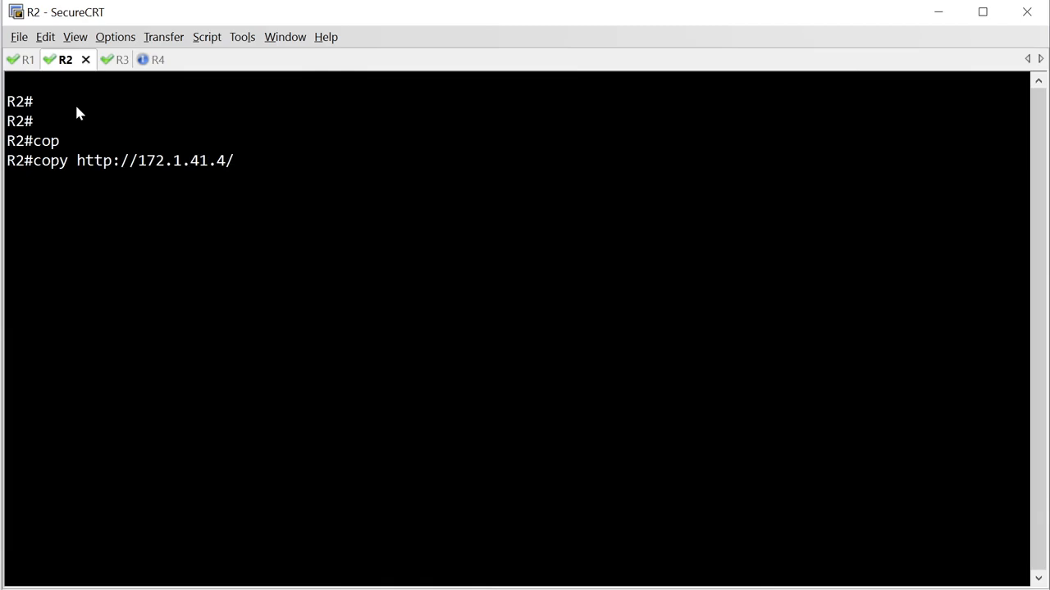
{"action": "type", "text": "asd.txt nu"}
{"action": "key", "text": "Tab"}
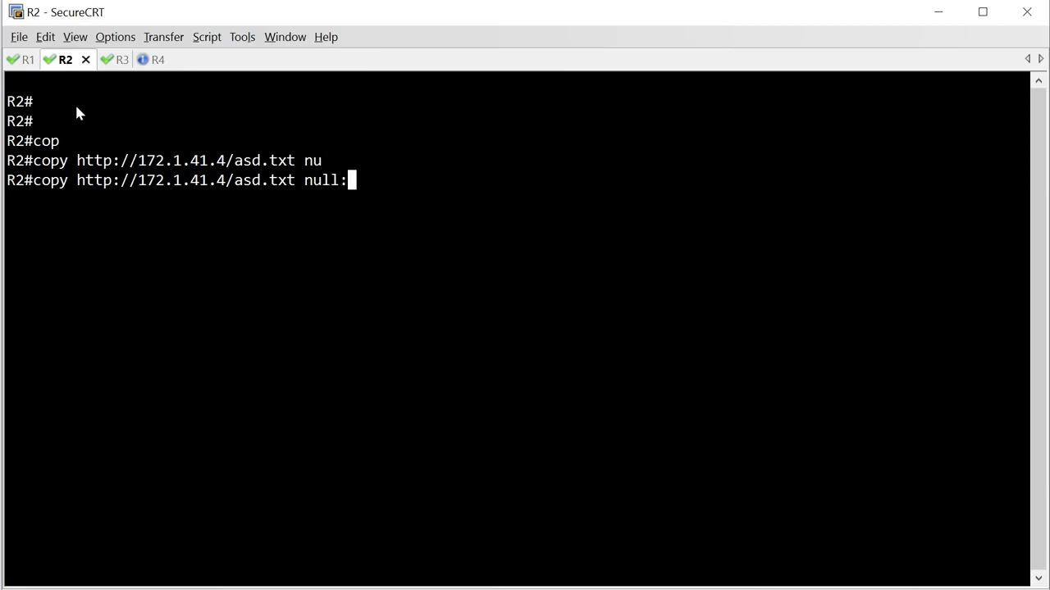
{"action": "key", "text": "Return"}
{"action": "key", "text": "Return"}
{"action": "key", "text": "Return"}
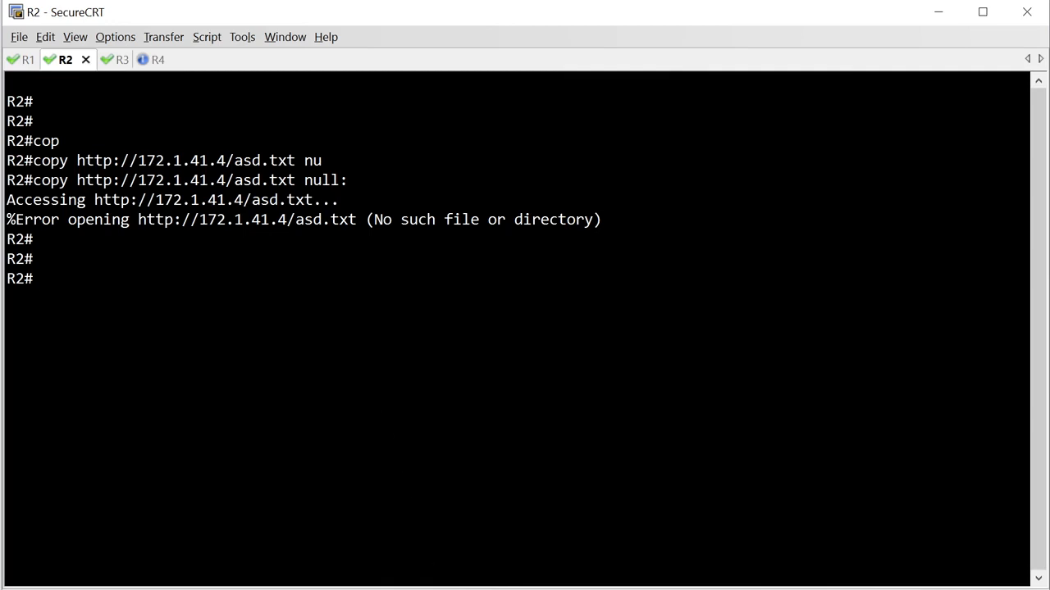
Switch to Firepower Management Center and check whether any device still needs a policy deployment, without deploying anything.
{"action": "key", "text": "alt+Tab"}
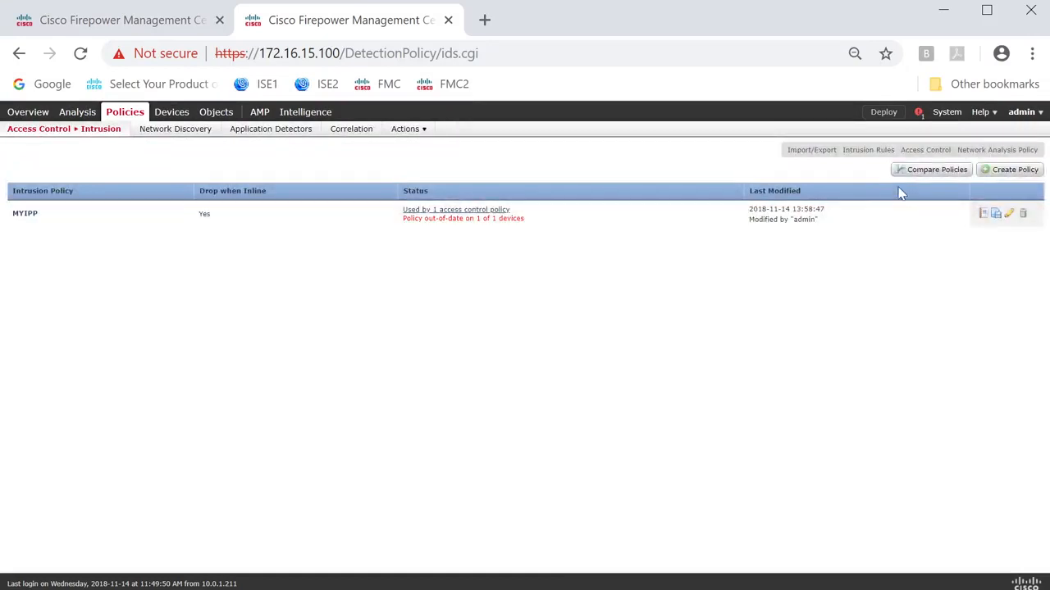
{"action": "left_click", "coordinate": [886, 114]}
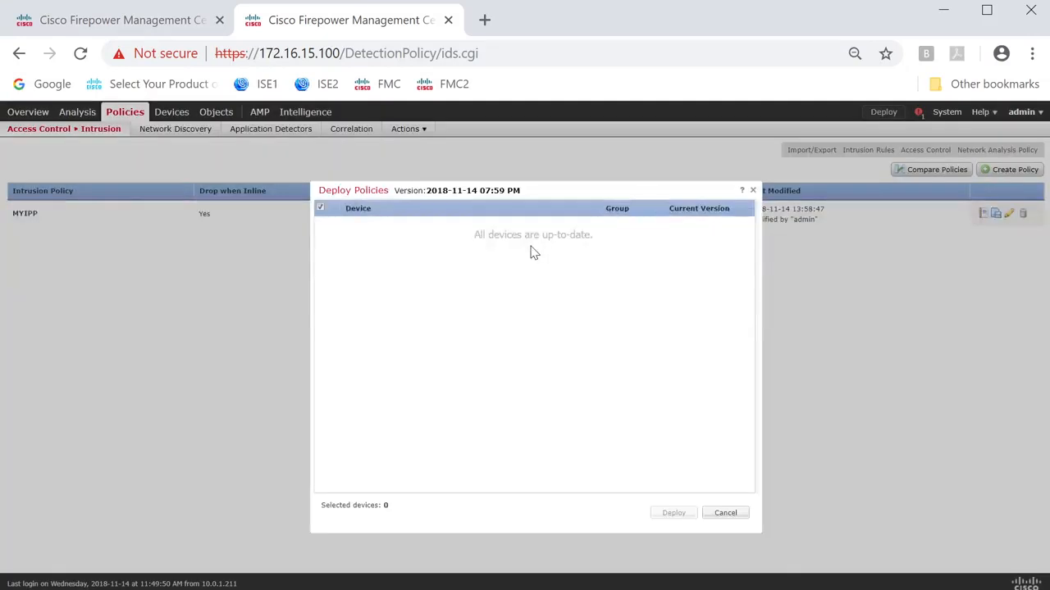
{"action": "left_click", "coordinate": [727, 513]}
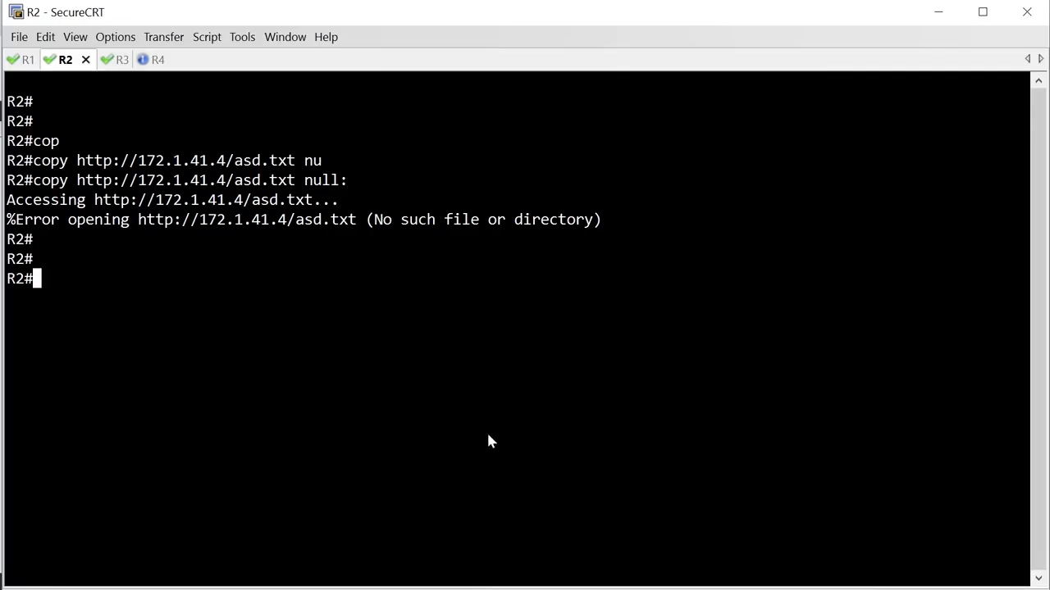
{"action": "key", "text": "Up"}
{"action": "key", "text": "Left"}
{"action": "key", "text": "Left"}
{"action": "key", "text": "Left"}
{"action": "key", "text": "Left"}
{"action": "key", "text": "Left"}
{"action": "key", "text": "Left"}
{"action": "key", "text": "Left"}
{"action": "key", "text": "Left"}
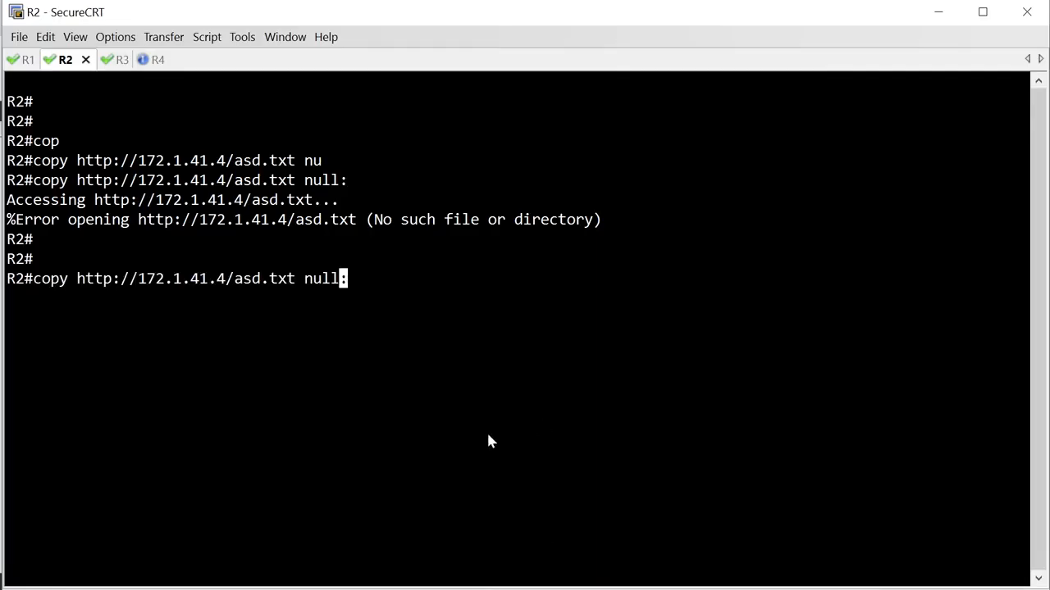
{"action": "key", "text": "Right"}
{"action": "key", "text": "Right"}
{"action": "key", "text": "BackSpace"}
{"action": "key", "text": "BackSpace"}
{"action": "key", "text": "BackSpace"}
{"action": "key", "text": "BackSpace"}
{"action": "key", "text": "BackSpace"}
{"action": "key", "text": "BackSpace"}
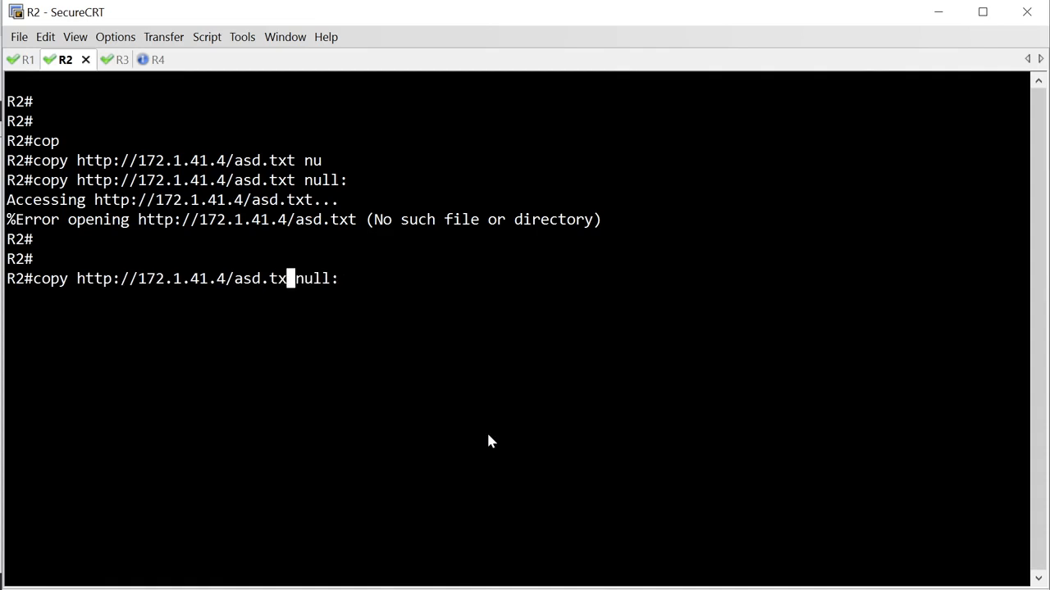
{"action": "key", "text": "BackSpace"}
{"action": "type", "text": "hack"}
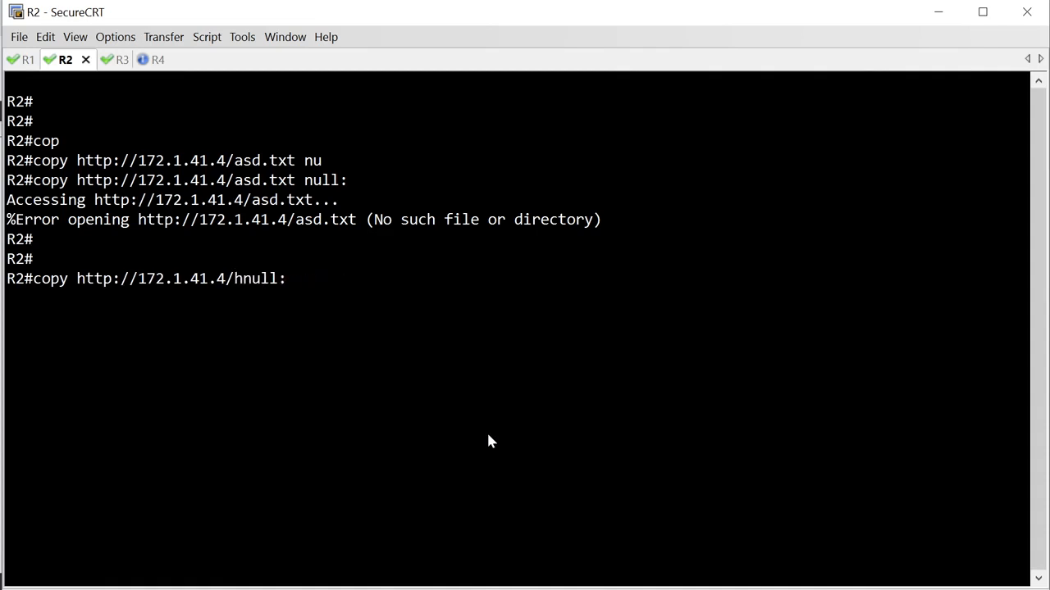
{"action": "key", "text": "Return"}
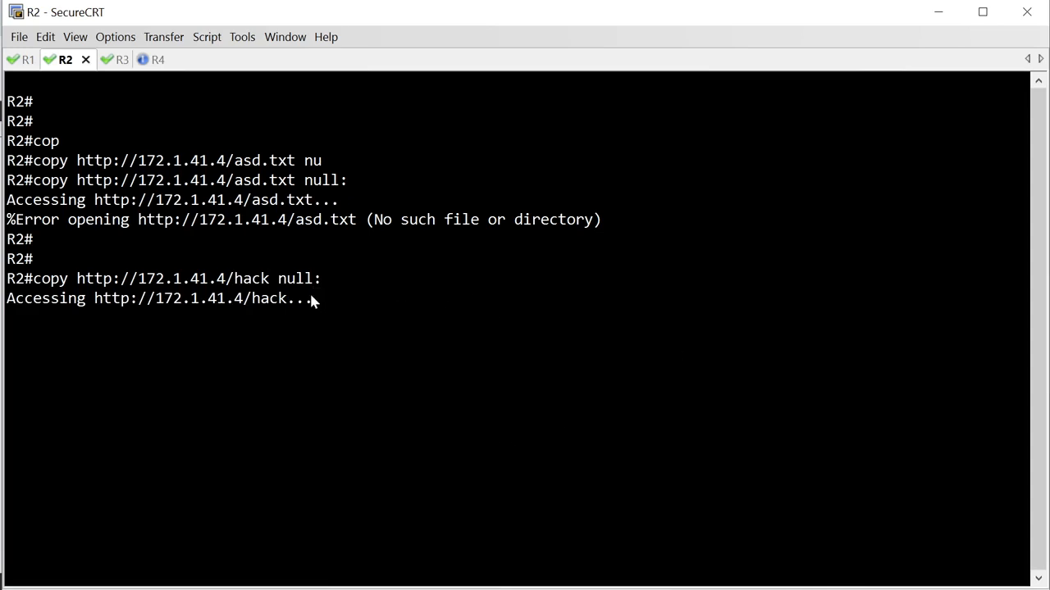
{"action": "left_click_drag", "start_coordinate": [309, 293], "coordinate": [6, 306]}
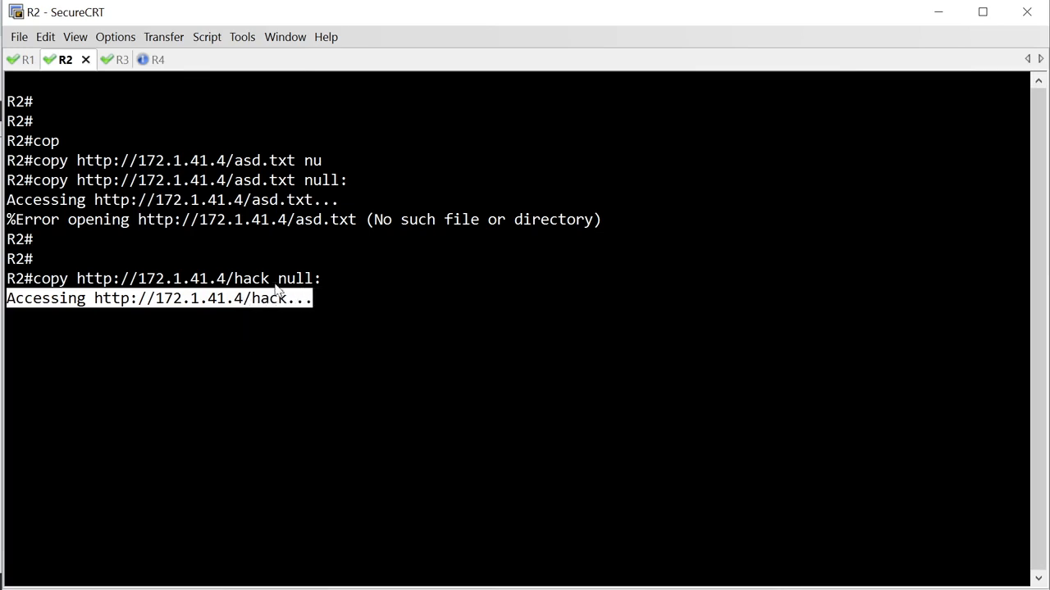
{"action": "left_click_drag", "start_coordinate": [273, 279], "coordinate": [236, 280]}
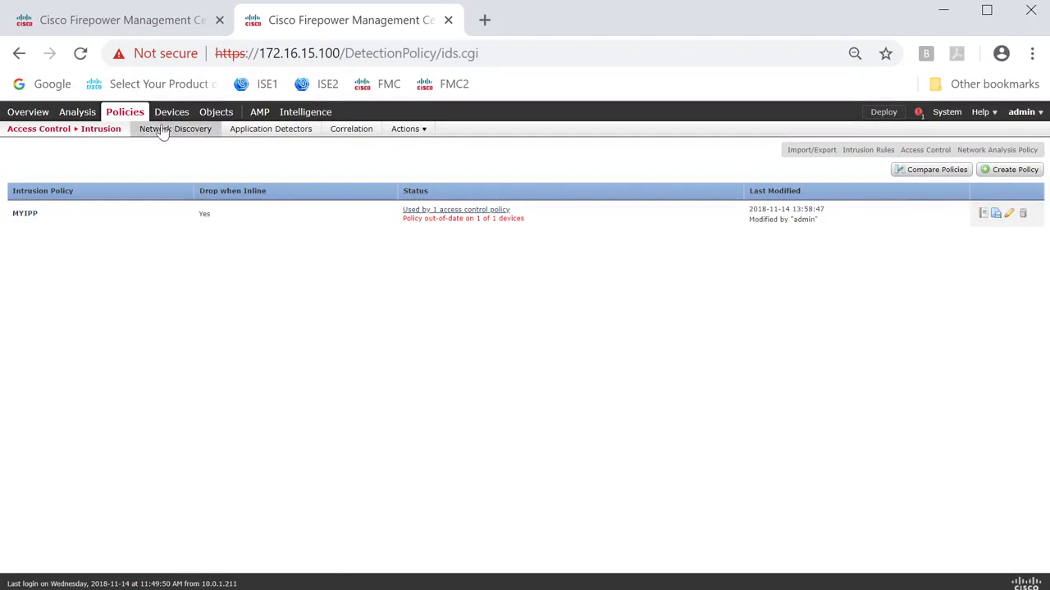
In Firepower Management Center, open the intrusion events and examine the ATTACK-HACK event's inline result, addresses, ports, security zones and applied policies.
{"action": "mouse_move", "coordinate": [81, 136]}
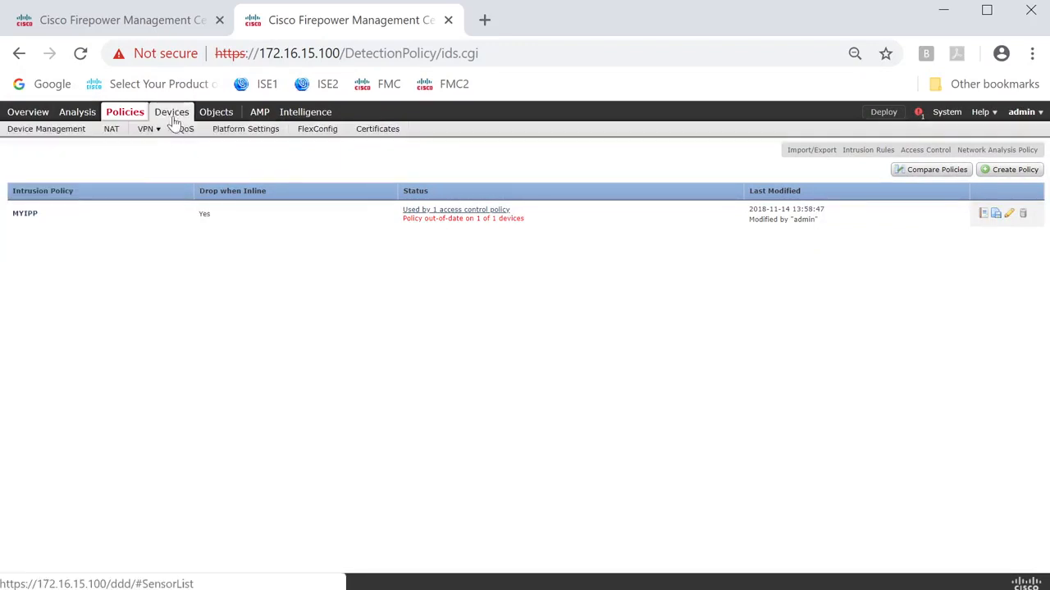
{"action": "mouse_move", "coordinate": [69, 115]}
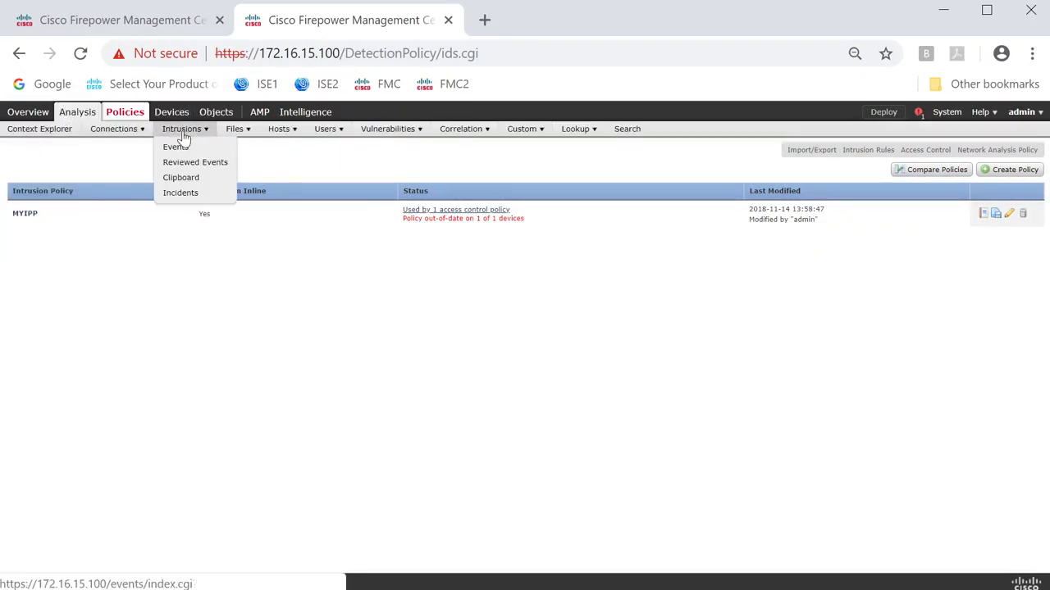
{"action": "left_click", "coordinate": [179, 145]}
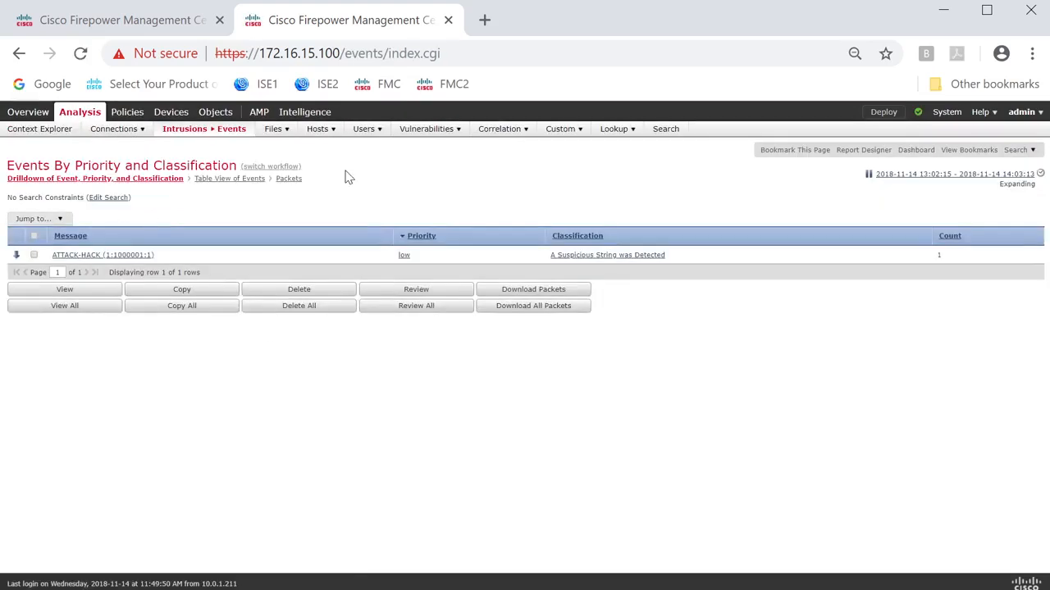
{"action": "left_click", "coordinate": [91, 256]}
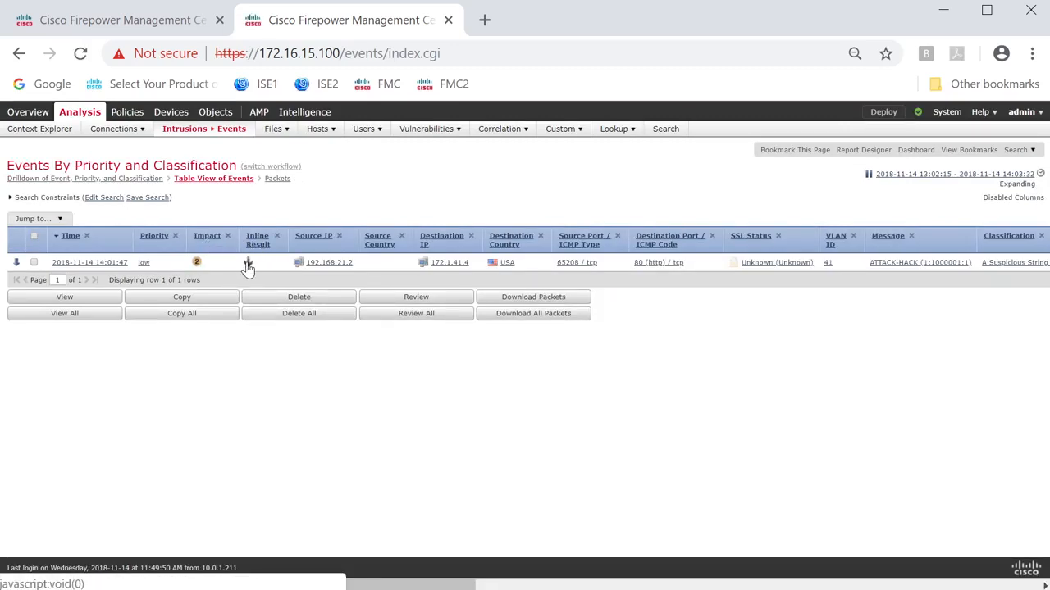
{"action": "mouse_move", "coordinate": [248, 268]}
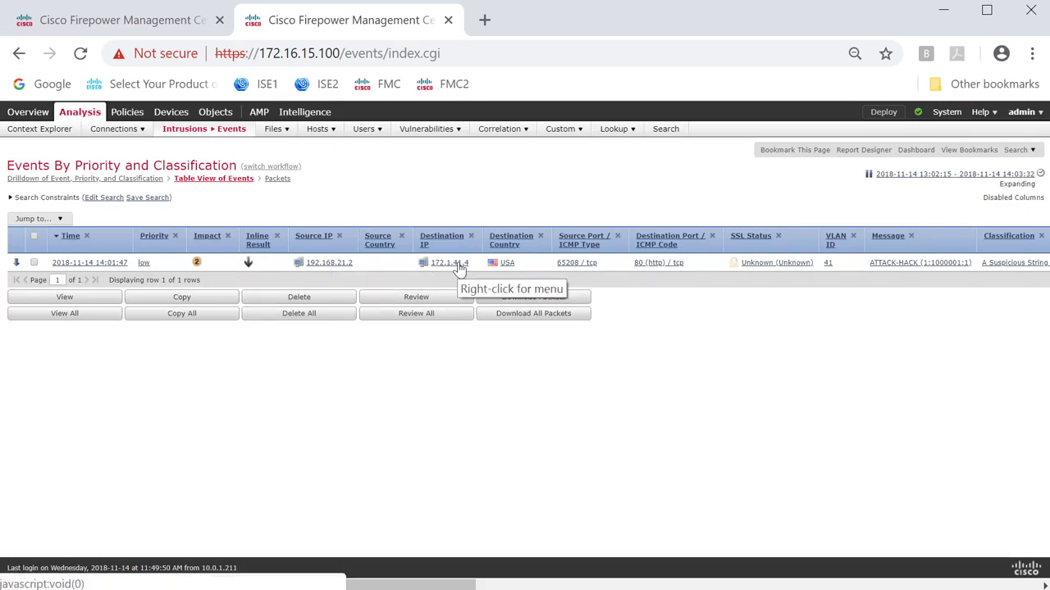
{"action": "left_click_drag", "start_coordinate": [471, 584], "coordinate": [684, 554]}
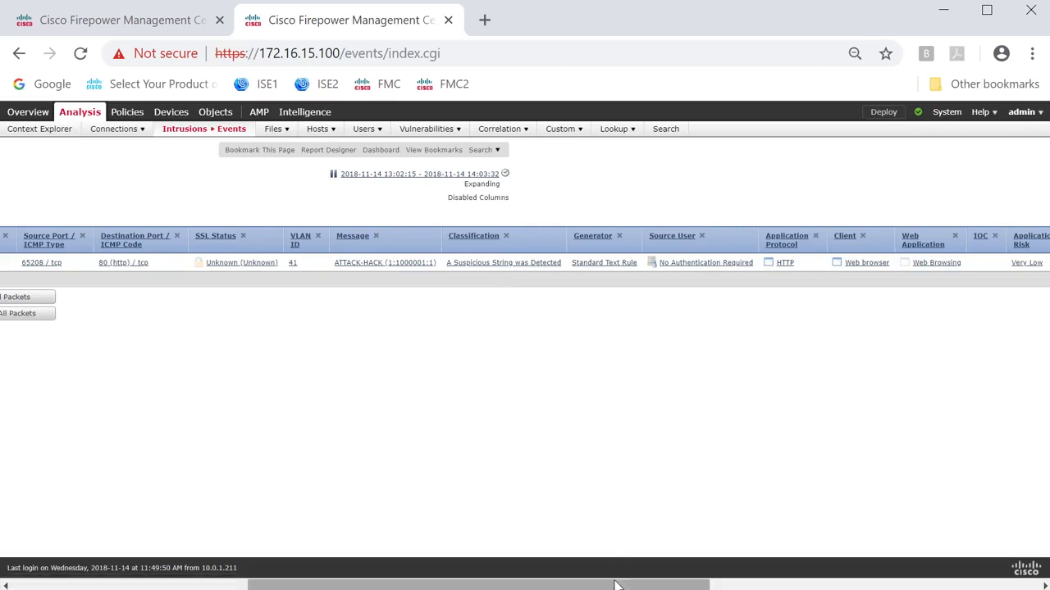
{"action": "left_click_drag", "start_coordinate": [625, 587], "coordinate": [970, 545]}
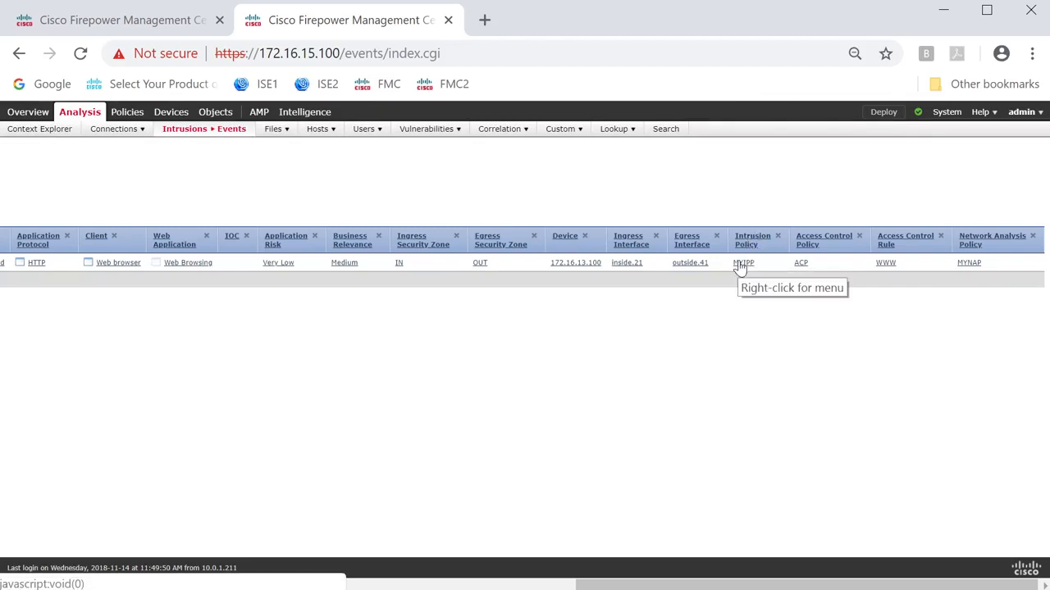
{"action": "left_click", "coordinate": [498, 585]}
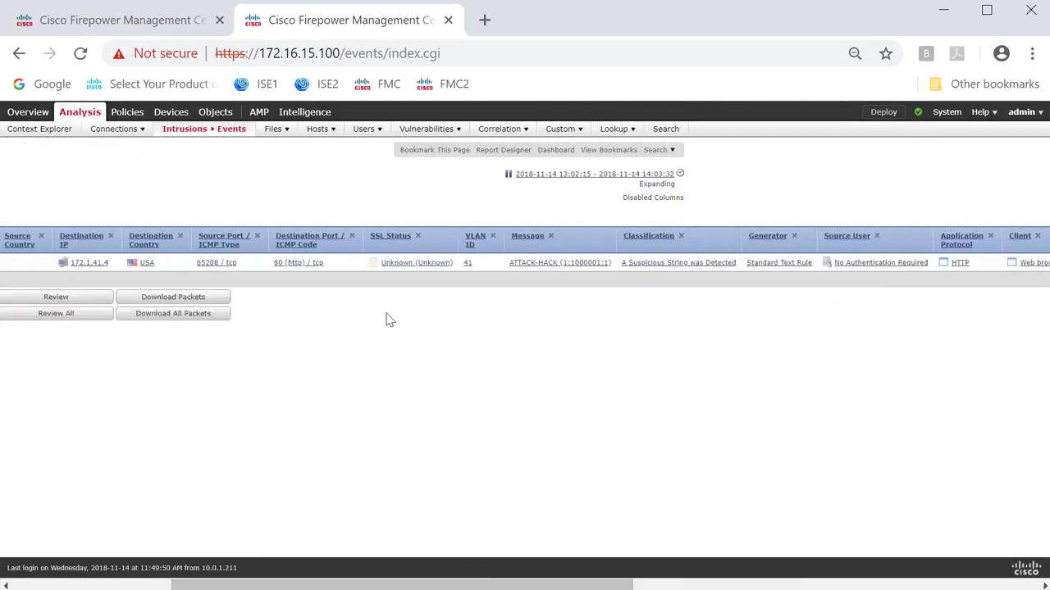